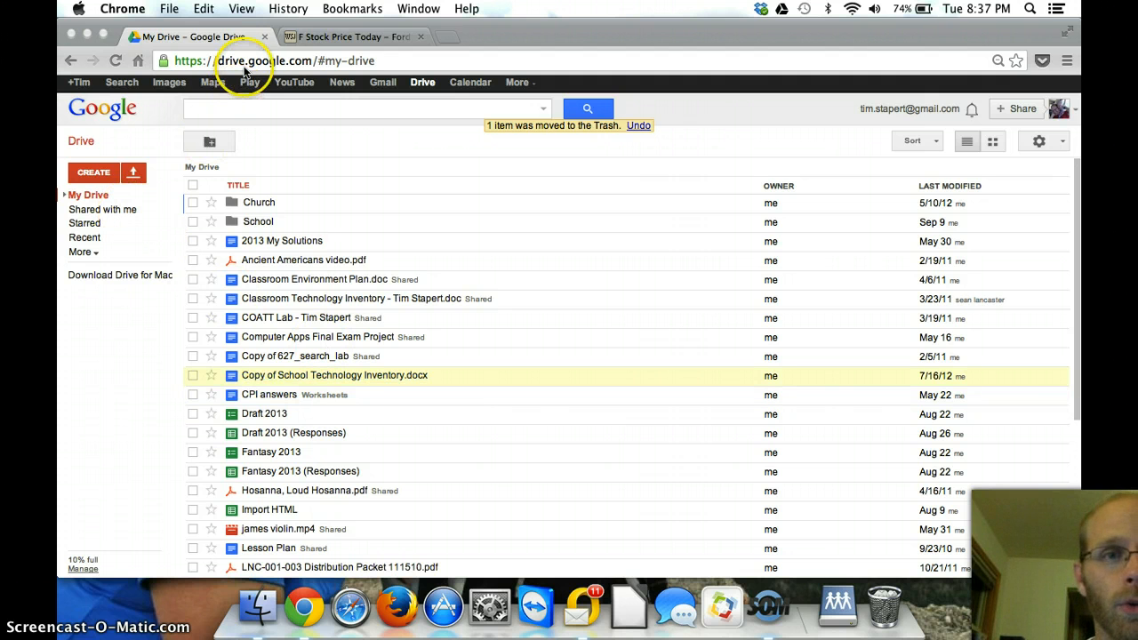
Step: Create a new spreadsheet in Drive and name it Stock Spreadsheet
click(114, 173)
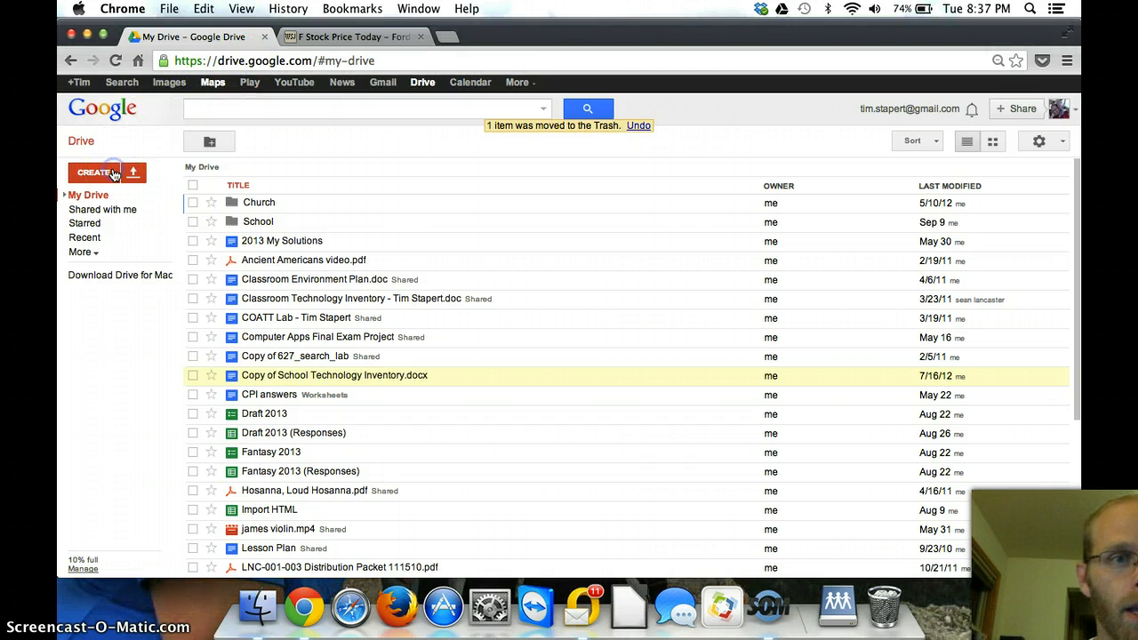
click(113, 172)
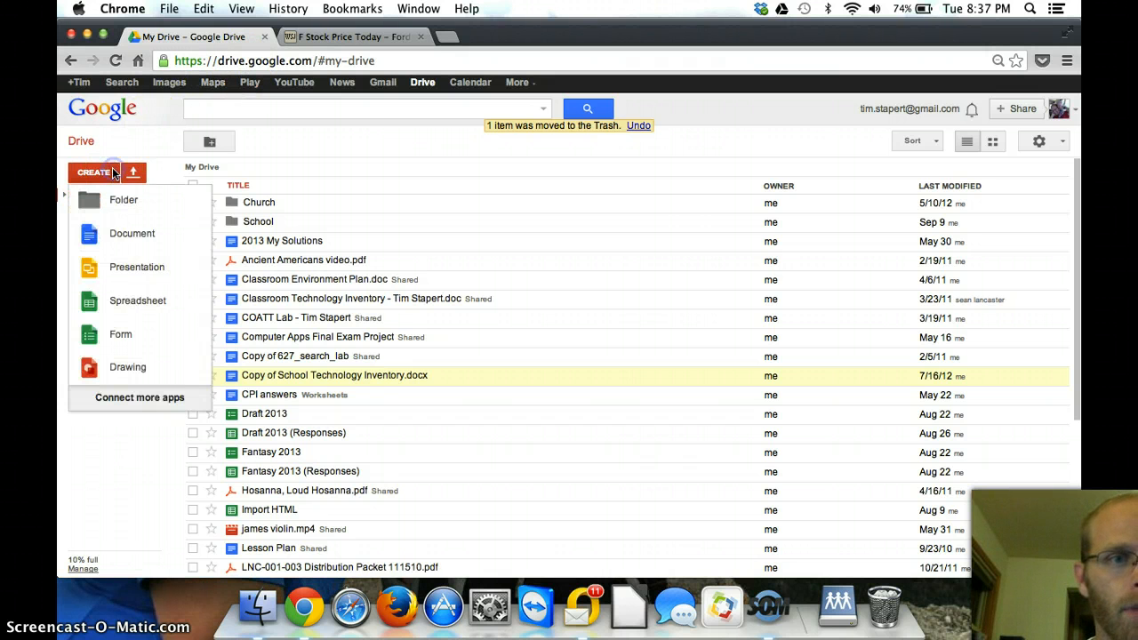
click(115, 305)
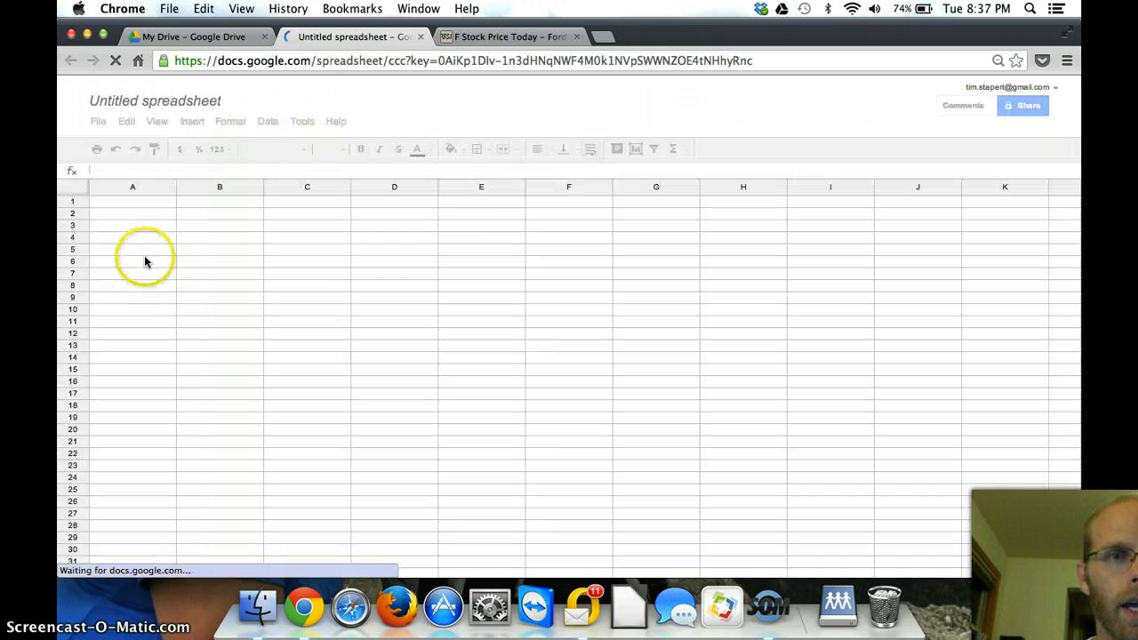
click(175, 103)
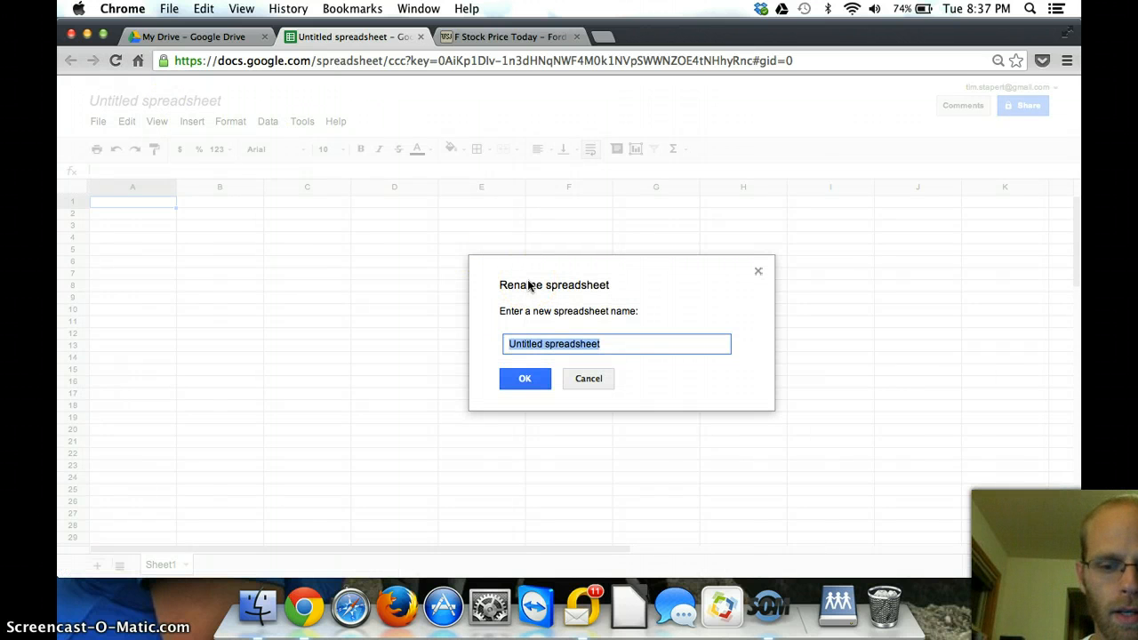
text(Stock)
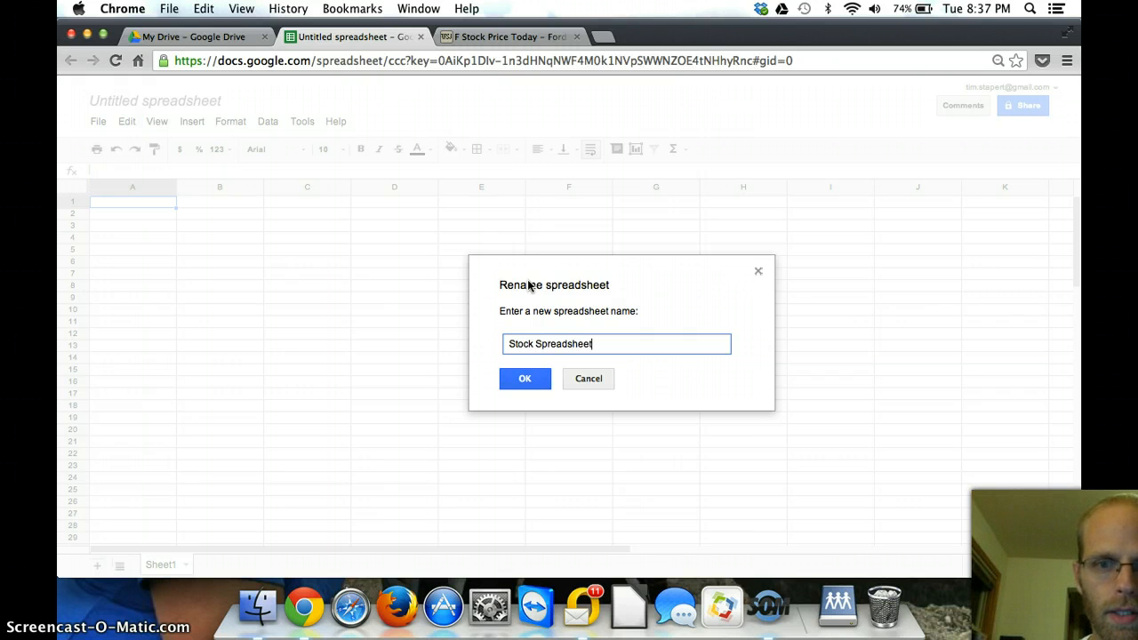
text( Spreadsheet)
click(526, 382)
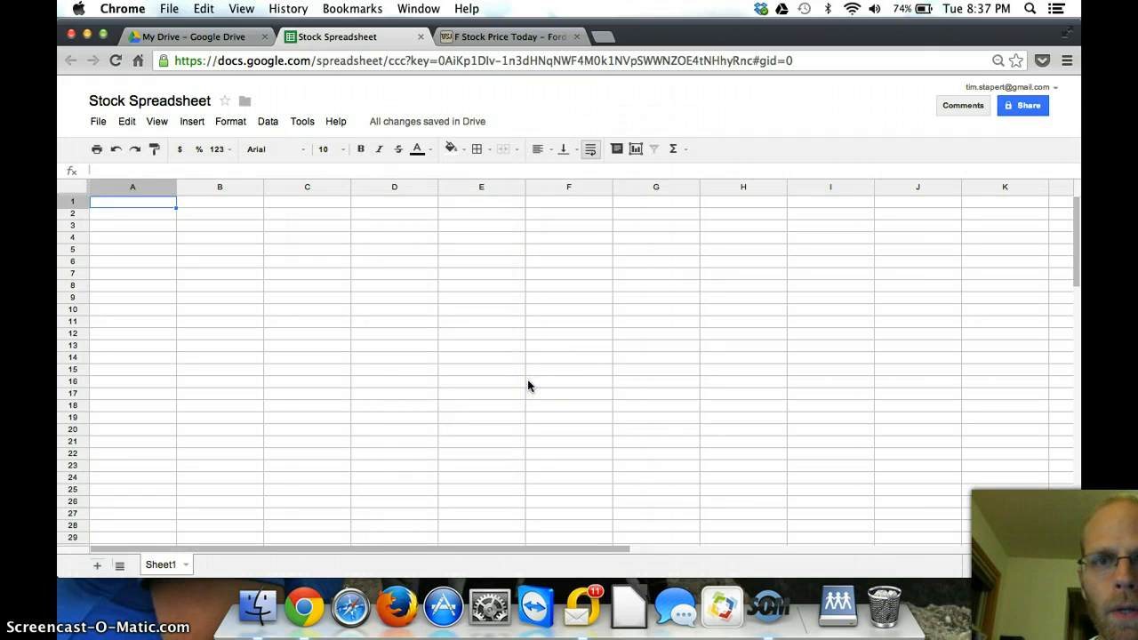
Step: Enter the headers Companies in A1 and Symbol in B1, and list General Motors as the first company in A2
text(Compan)
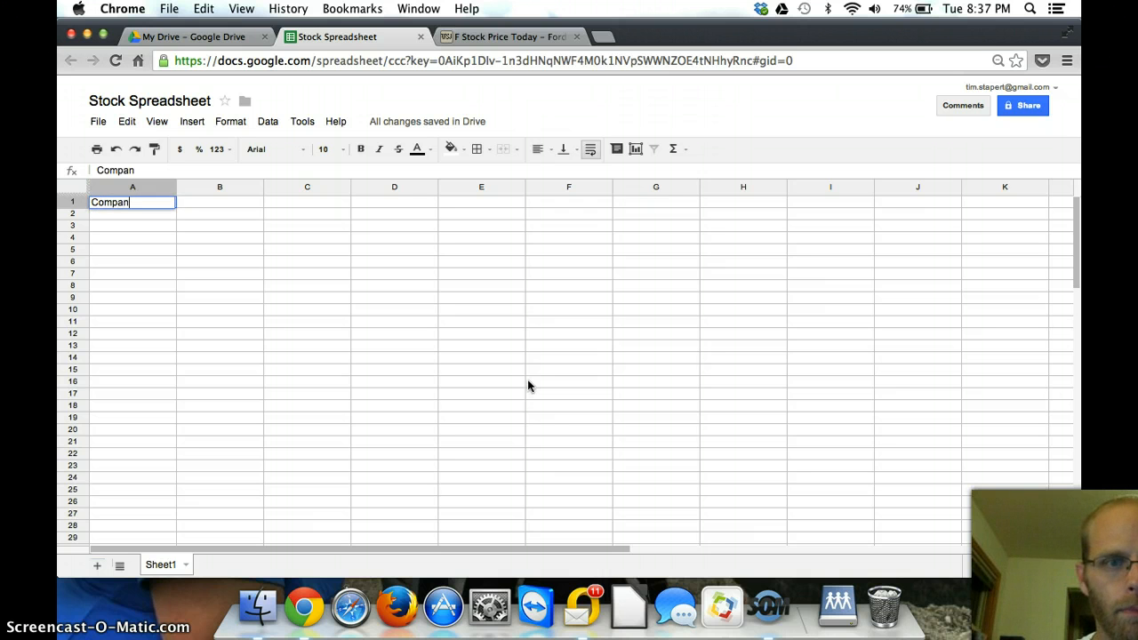
text(ies)
key(Tab)
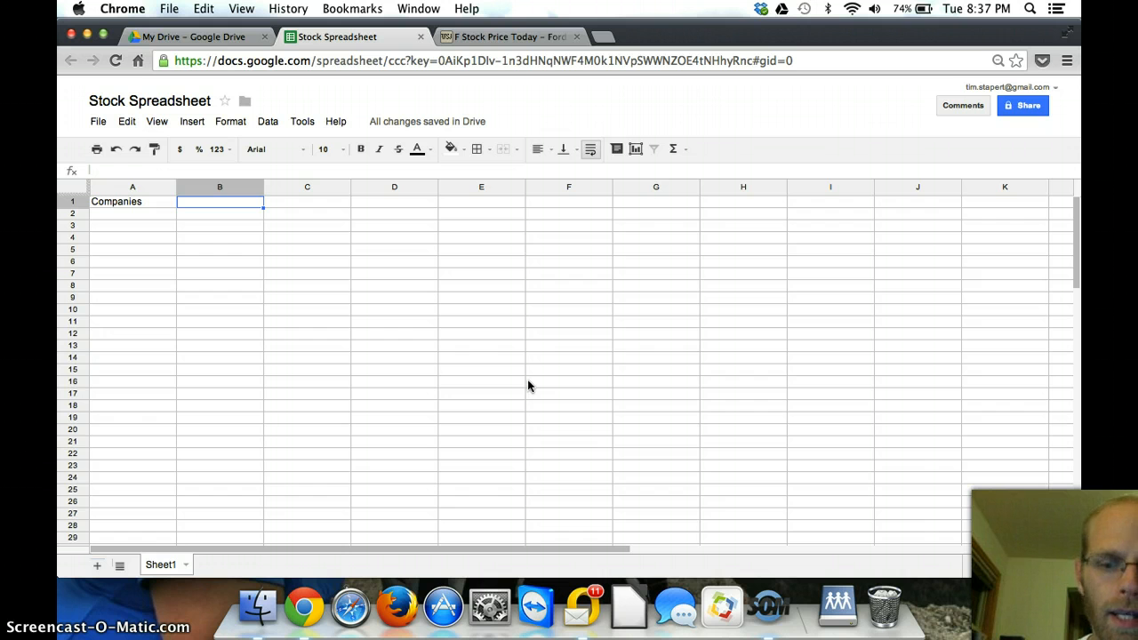
text(Symbo)
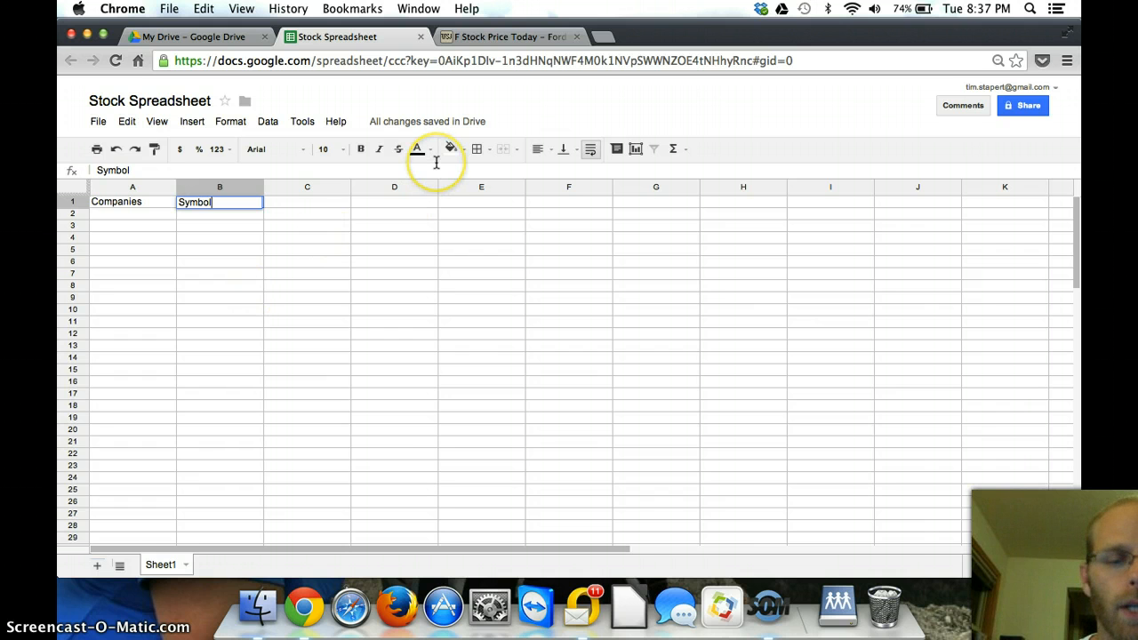
text(l)
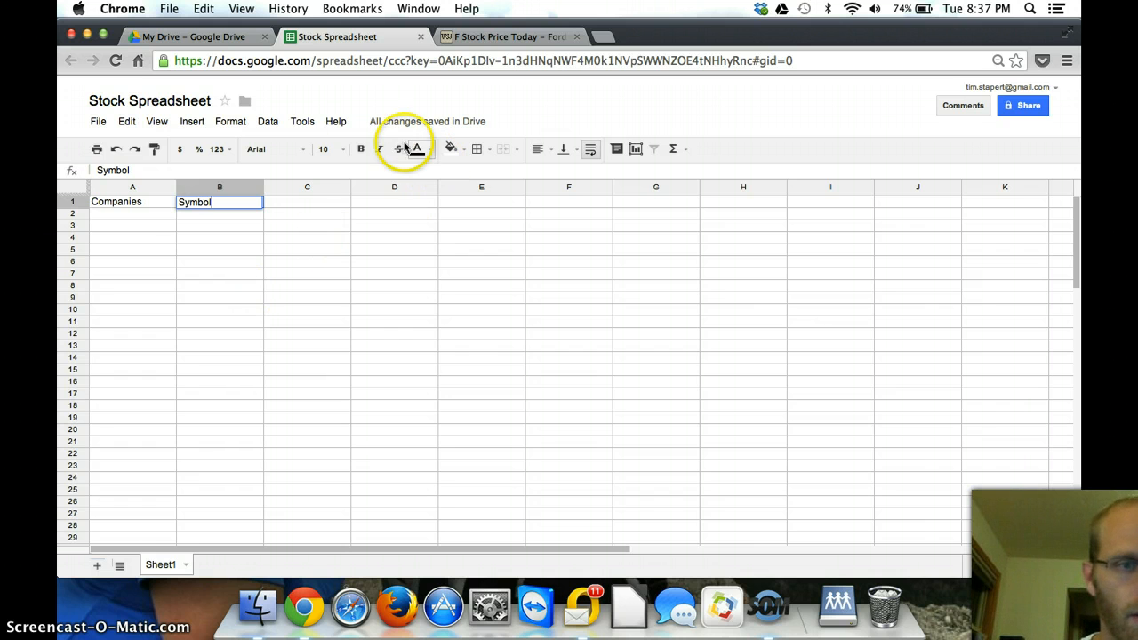
click(142, 214)
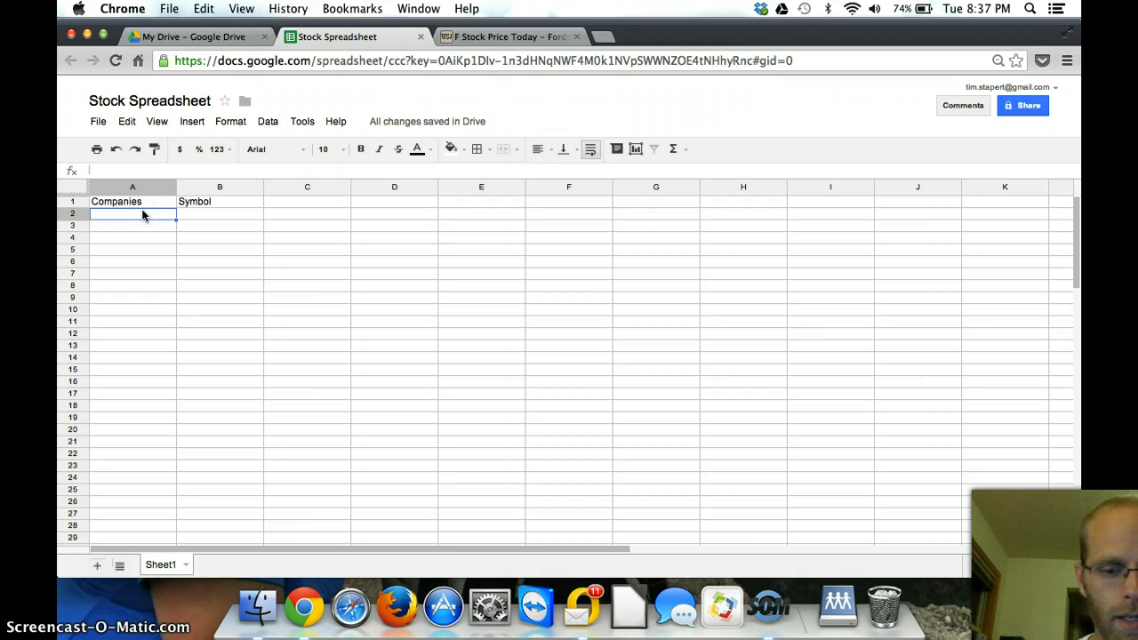
text(General Motors)
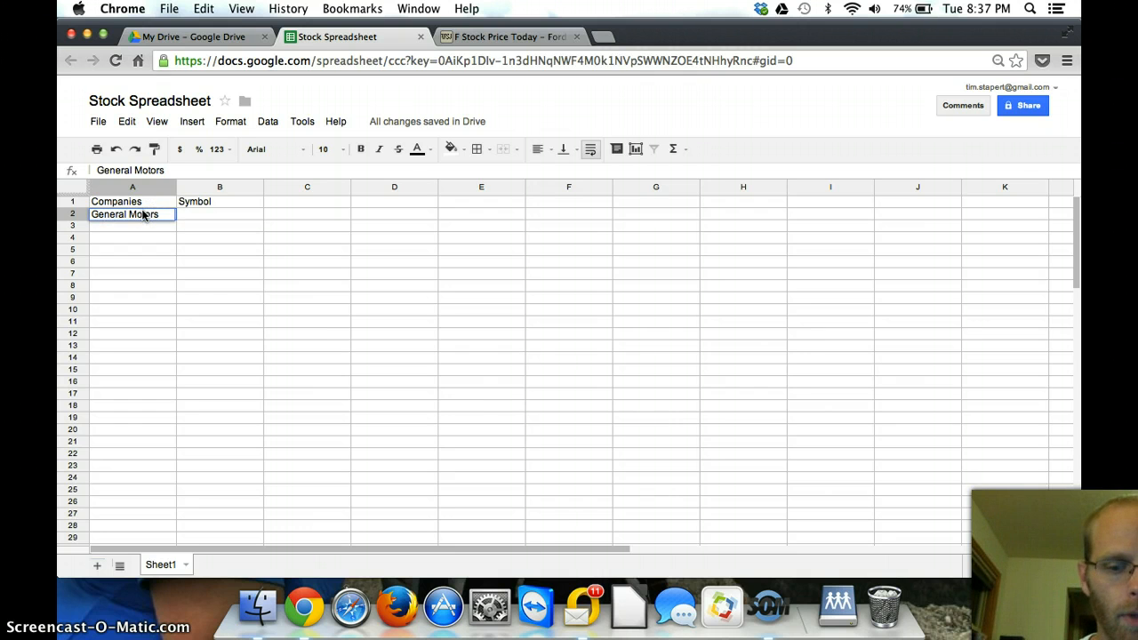
Step: Open The Wall Street Journal site in a new browser tab, search for general motors and open the General Motors Co. quote page
key(super+t)
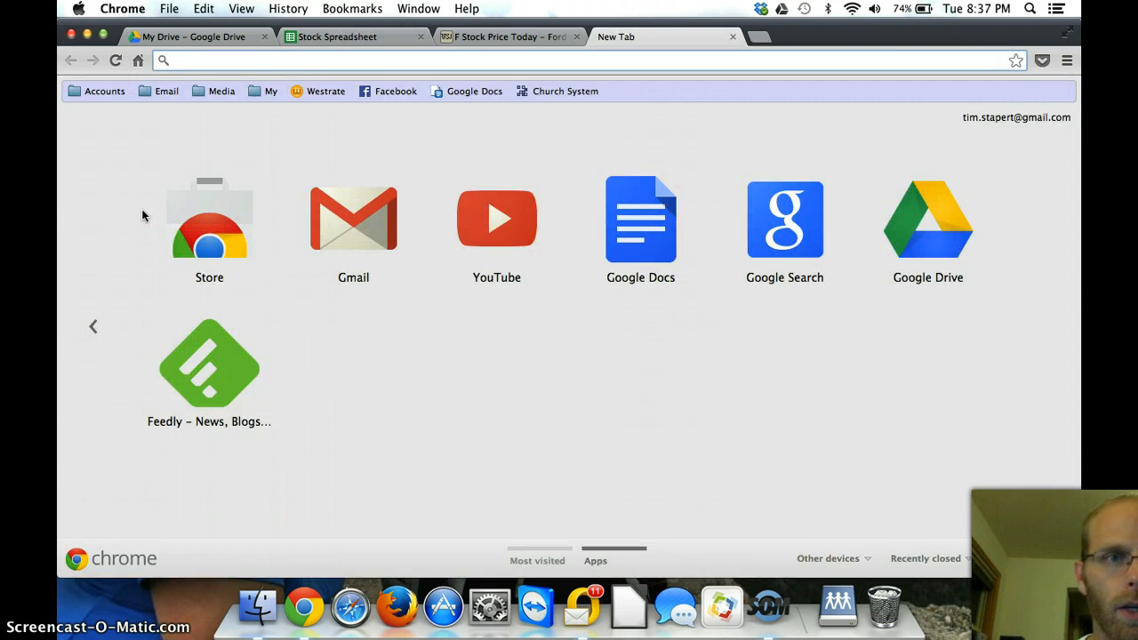
text(ws)
key(Return)
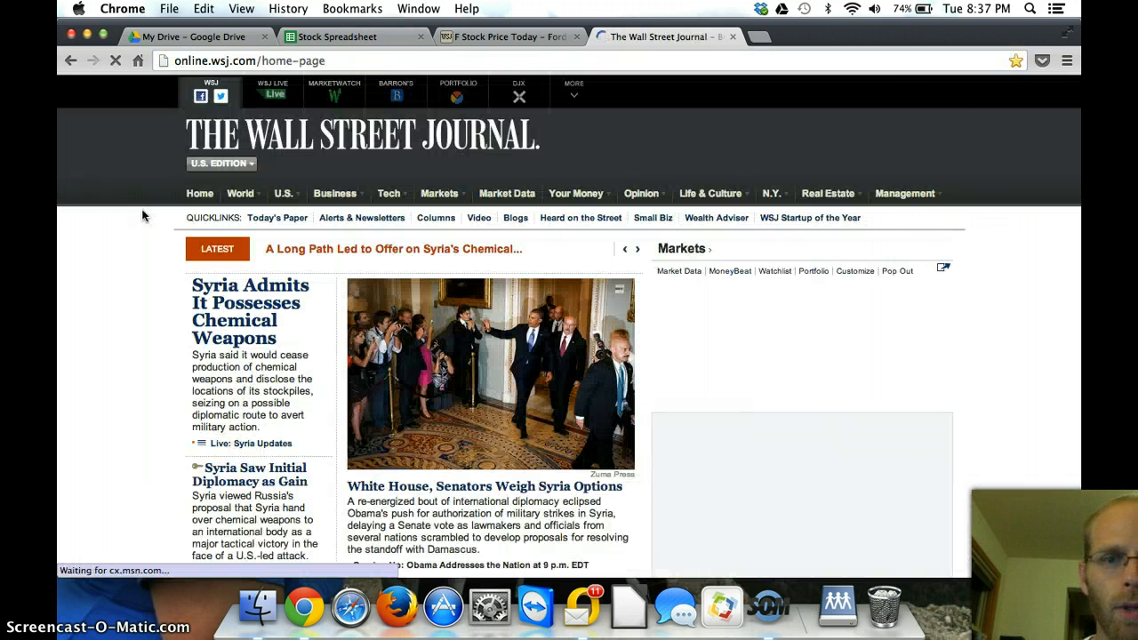
click(797, 89)
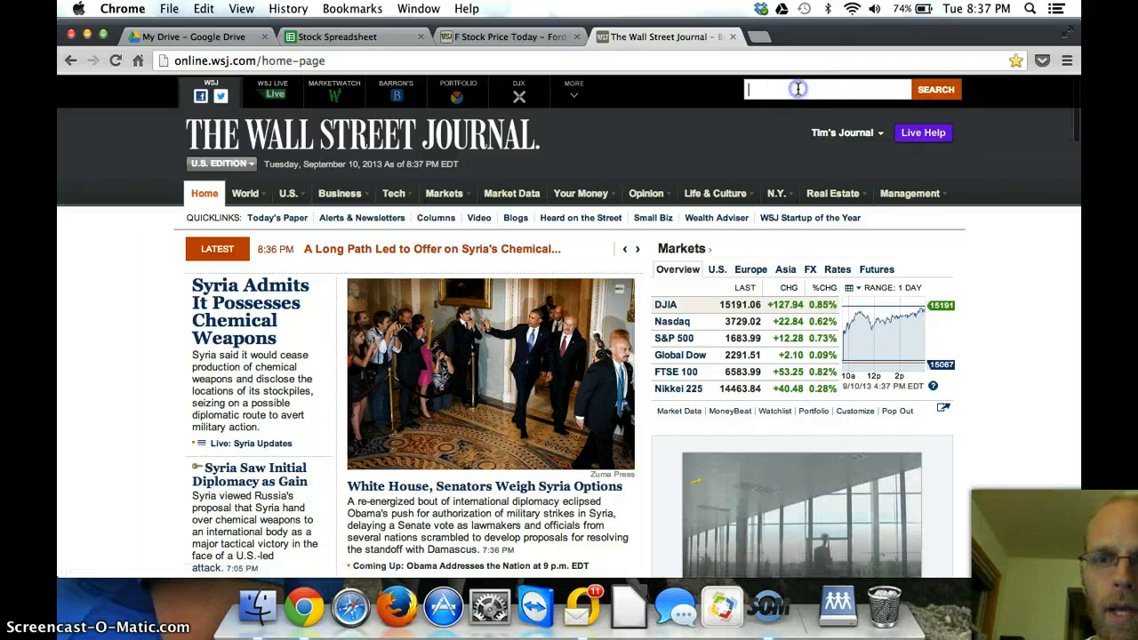
text(general )
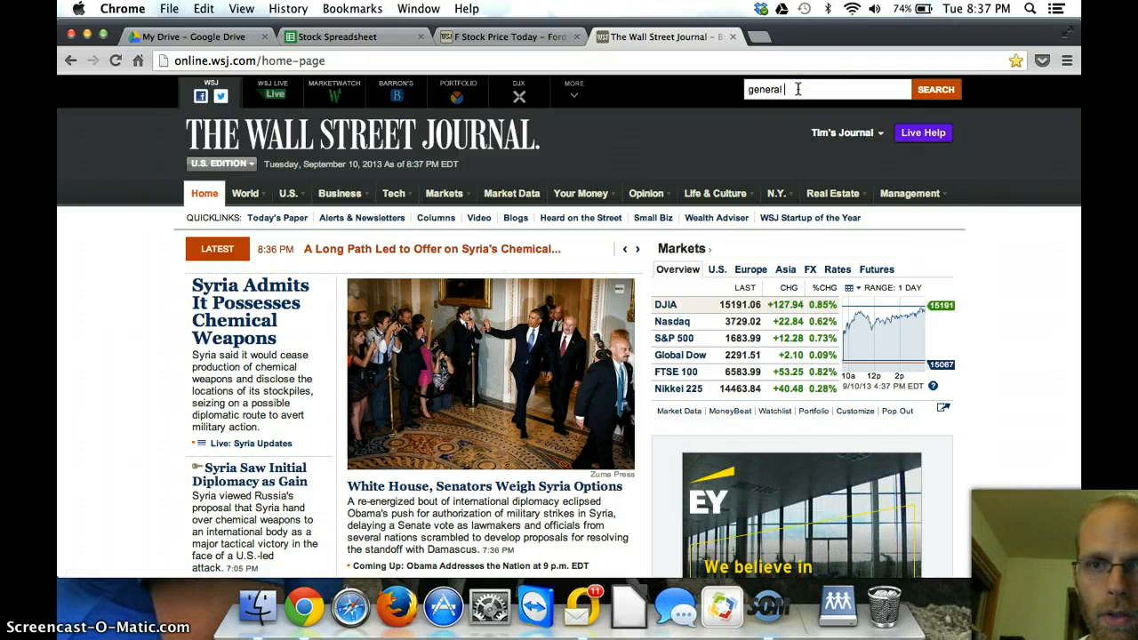
text(motors)
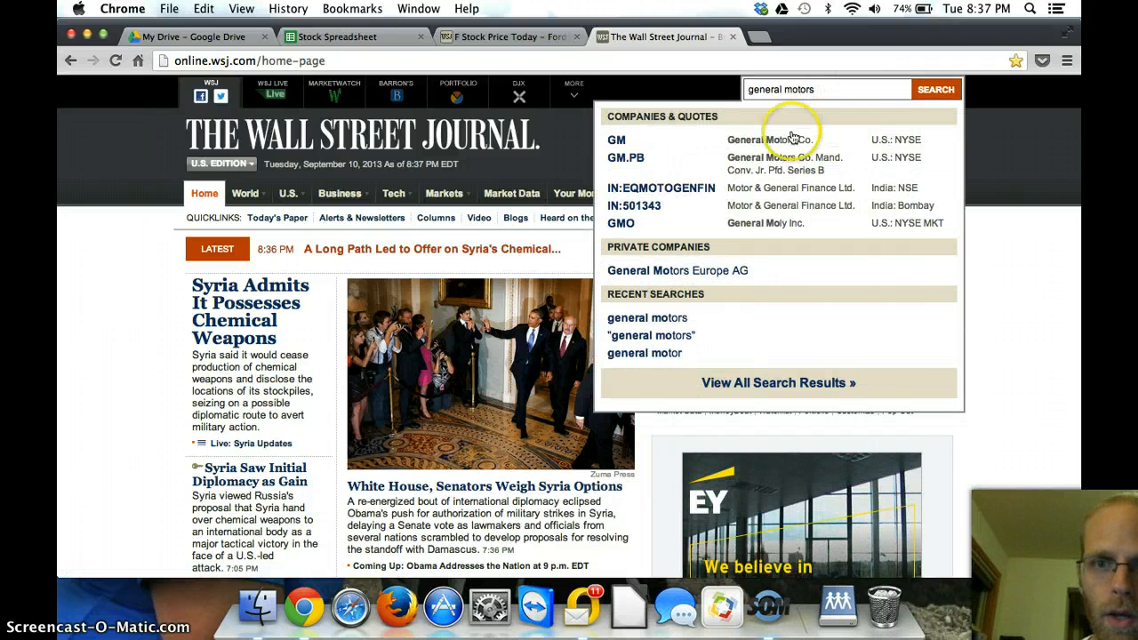
click(774, 139)
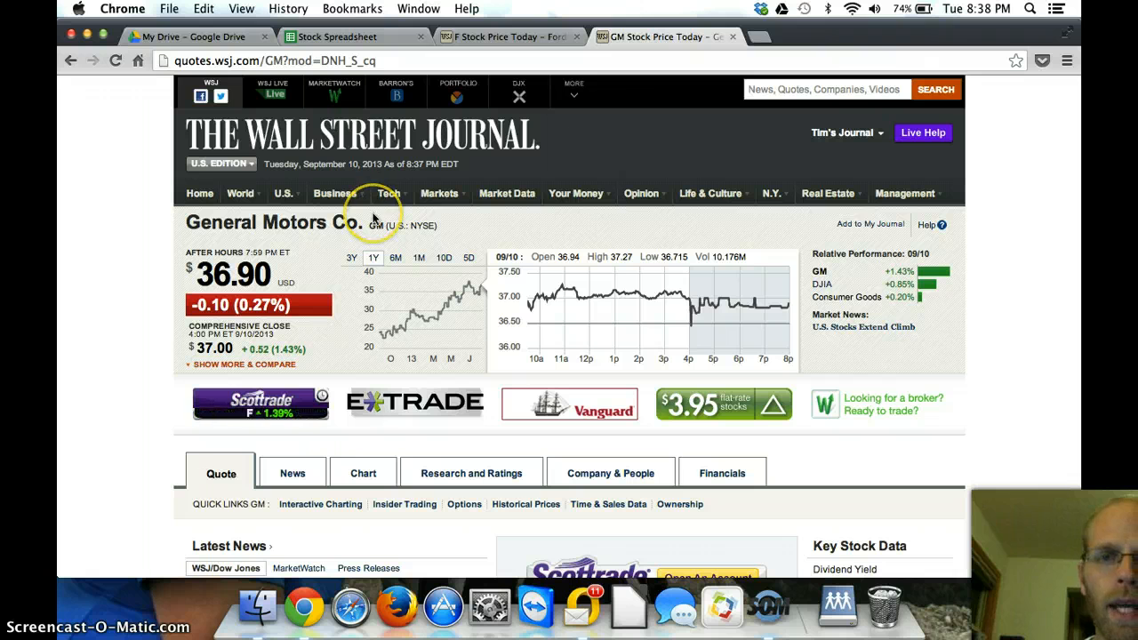
Step: Return to Stock Spreadsheet and enter the symbol GM for General Motors in B2
click(373, 40)
click(199, 214)
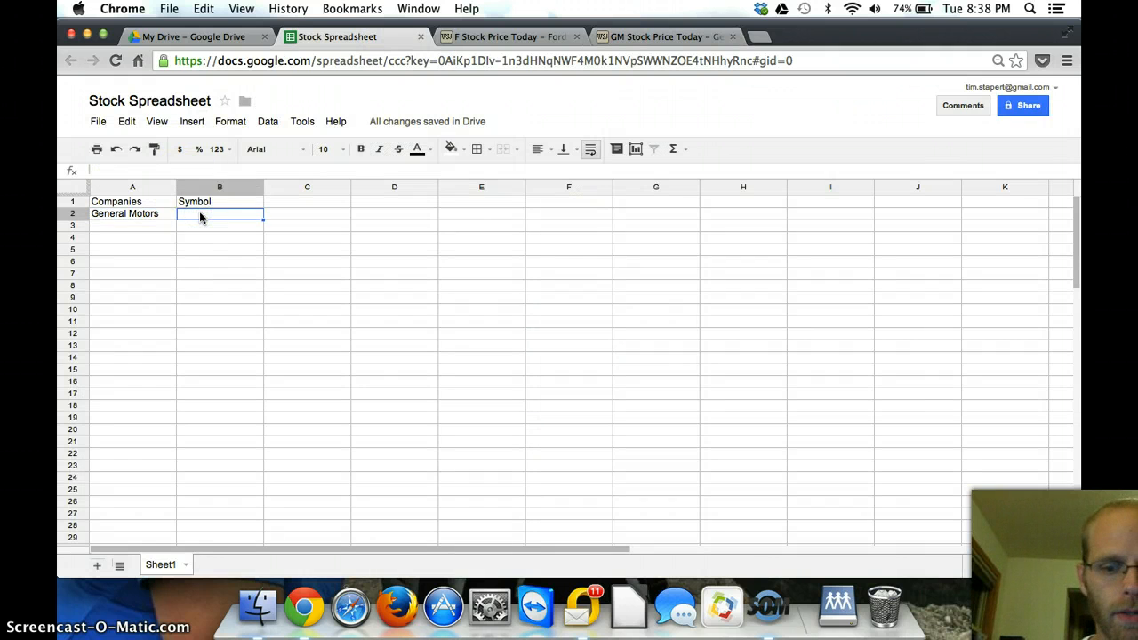
text(GM)
Step: Add the column headers Purchase Date in C1 and Purchase Price in D1
click(287, 207)
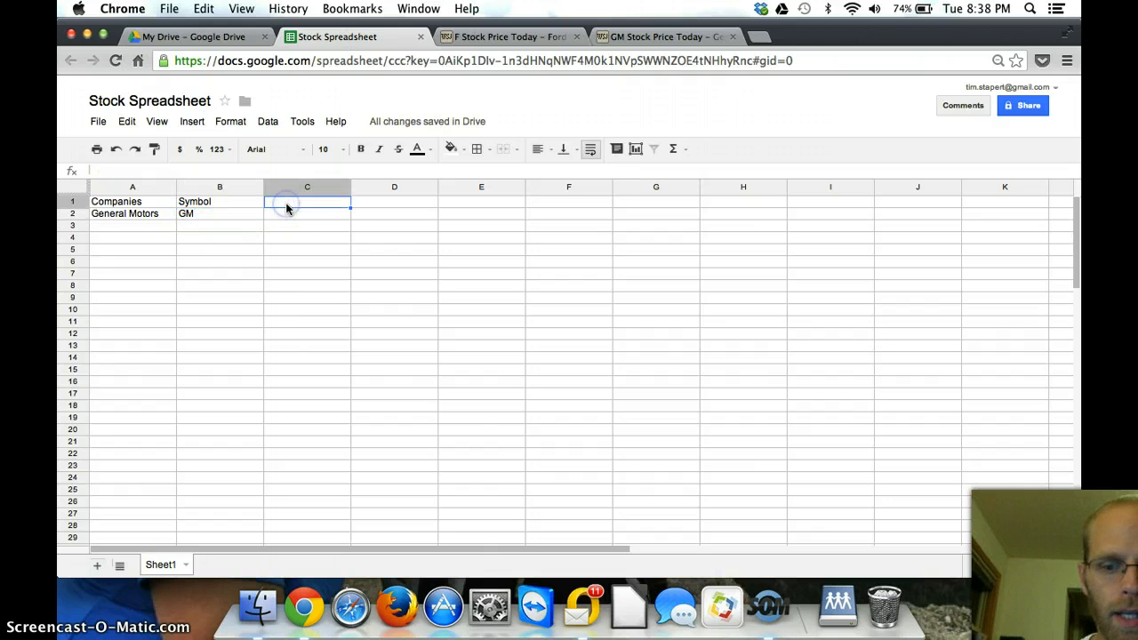
text(Toda)
key(BackSpace)
key(BackSpace)
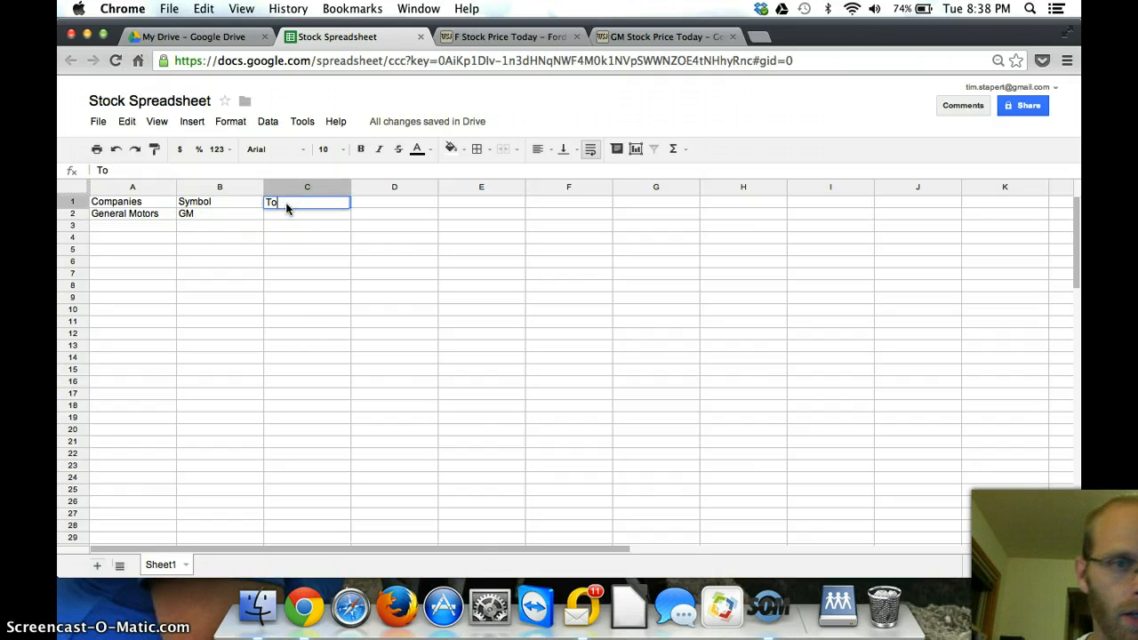
text(Purcha)
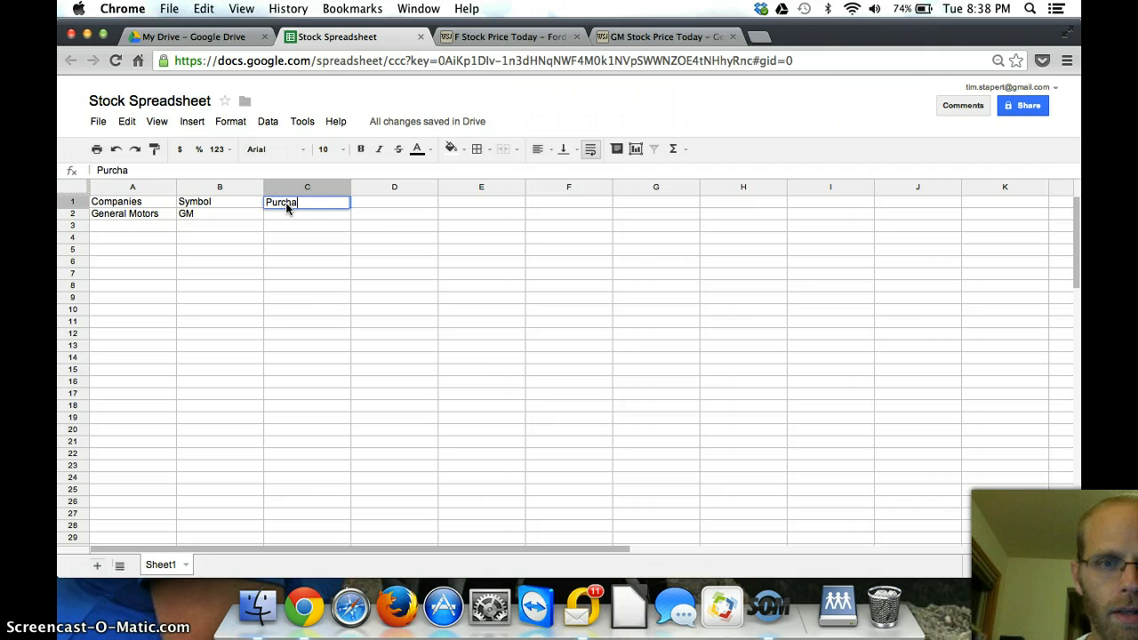
text(se Date)
click(367, 208)
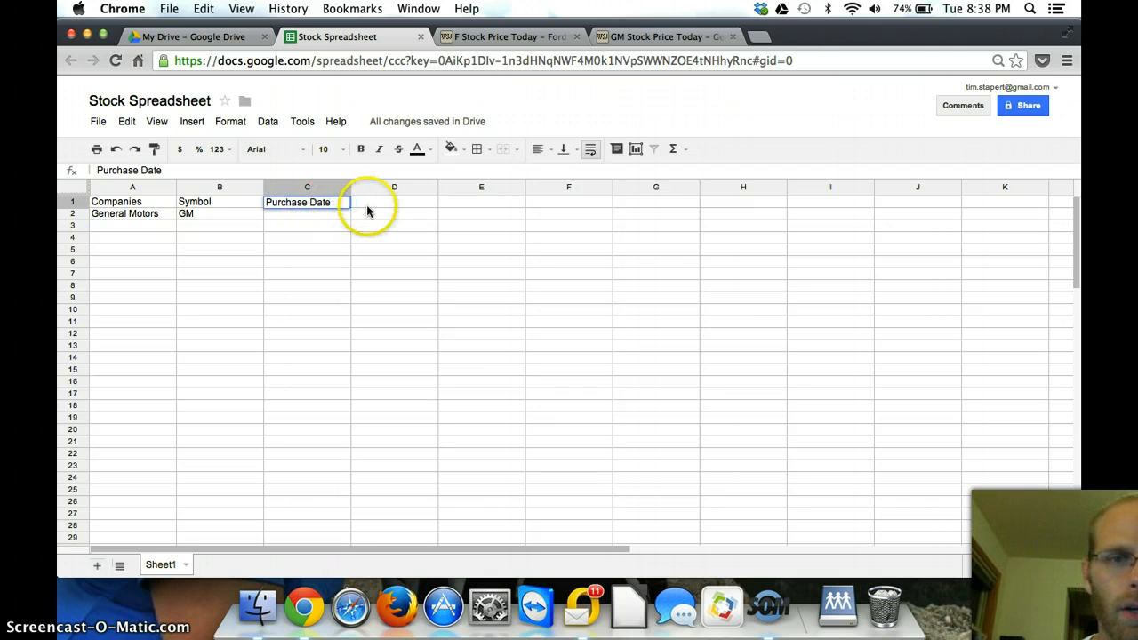
text(Purc)
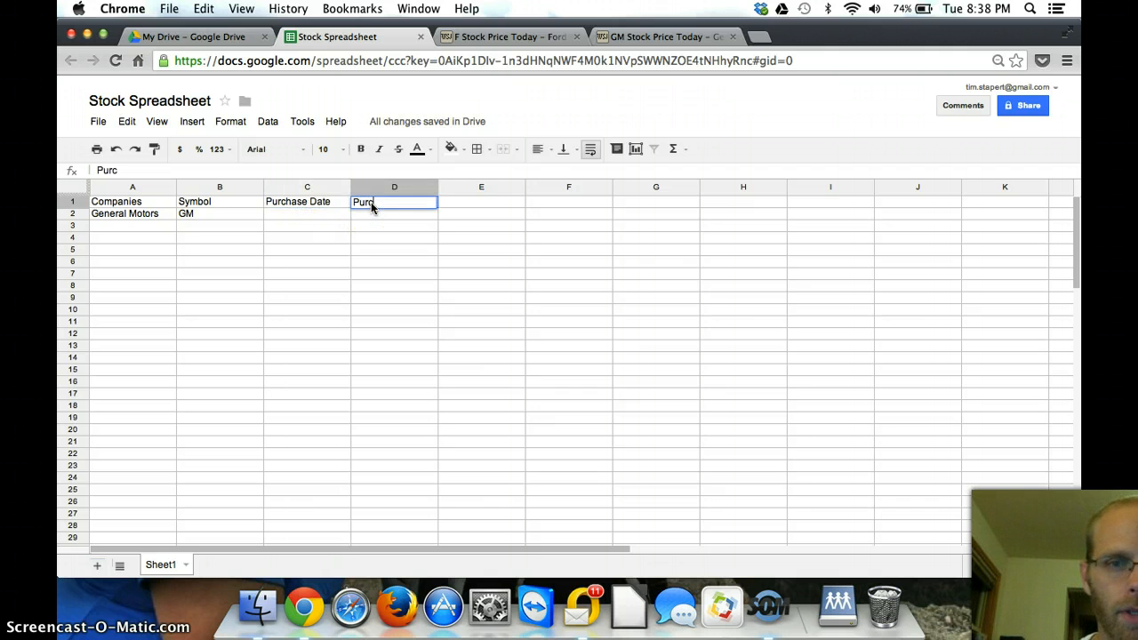
text(hase Price)
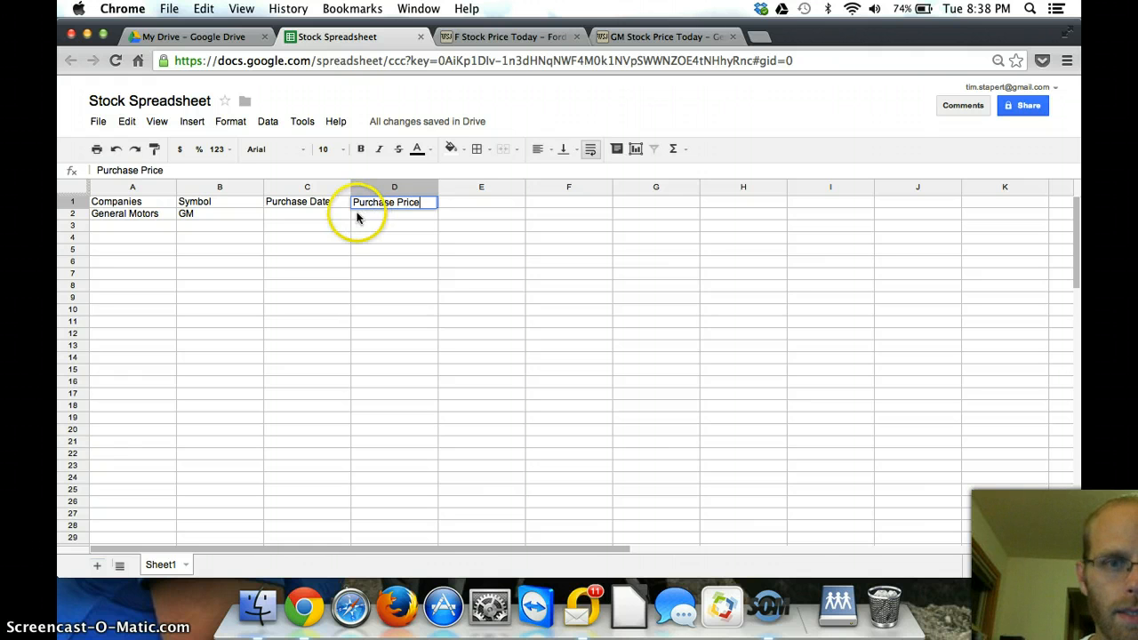
Step: Enter 9/10/2013 as the General Motors purchase date in C2
click(317, 213)
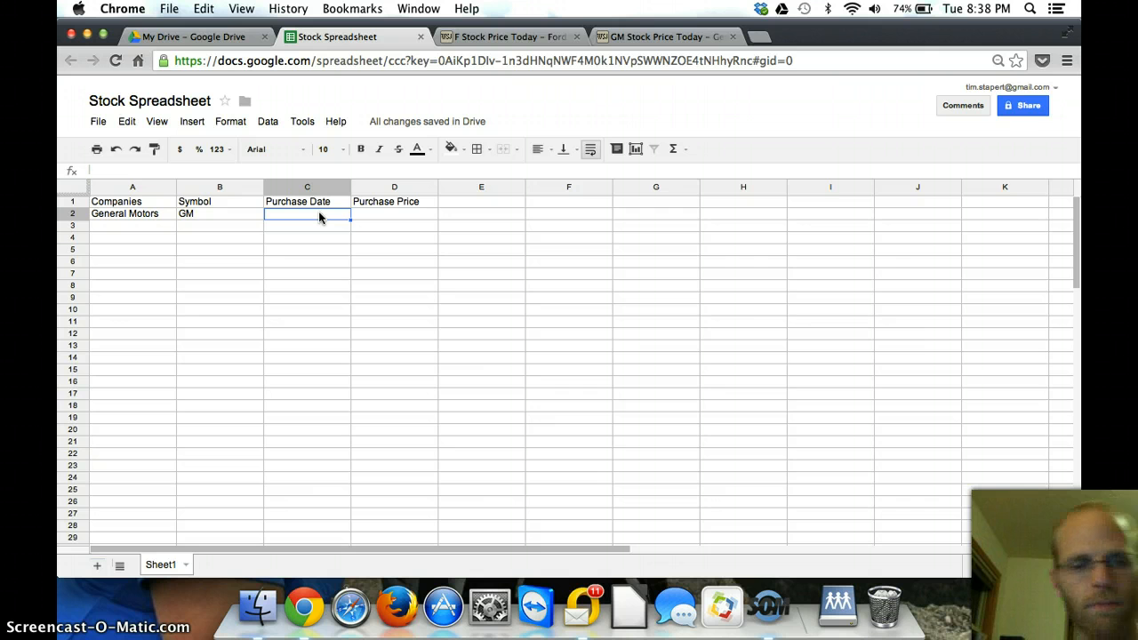
text(9)
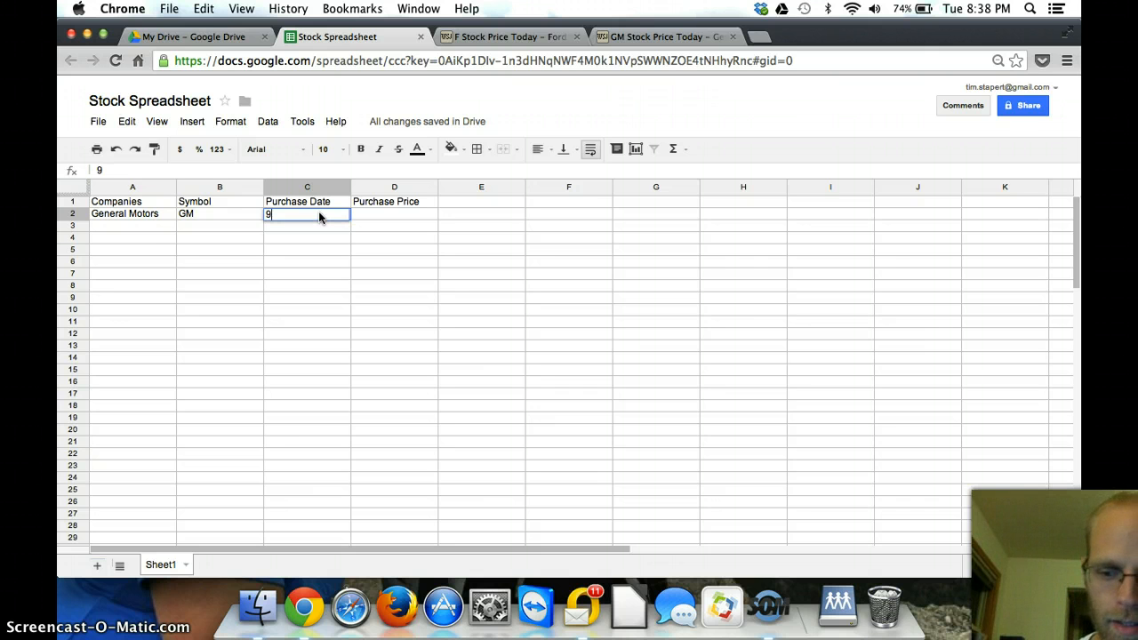
text(/10/2013)
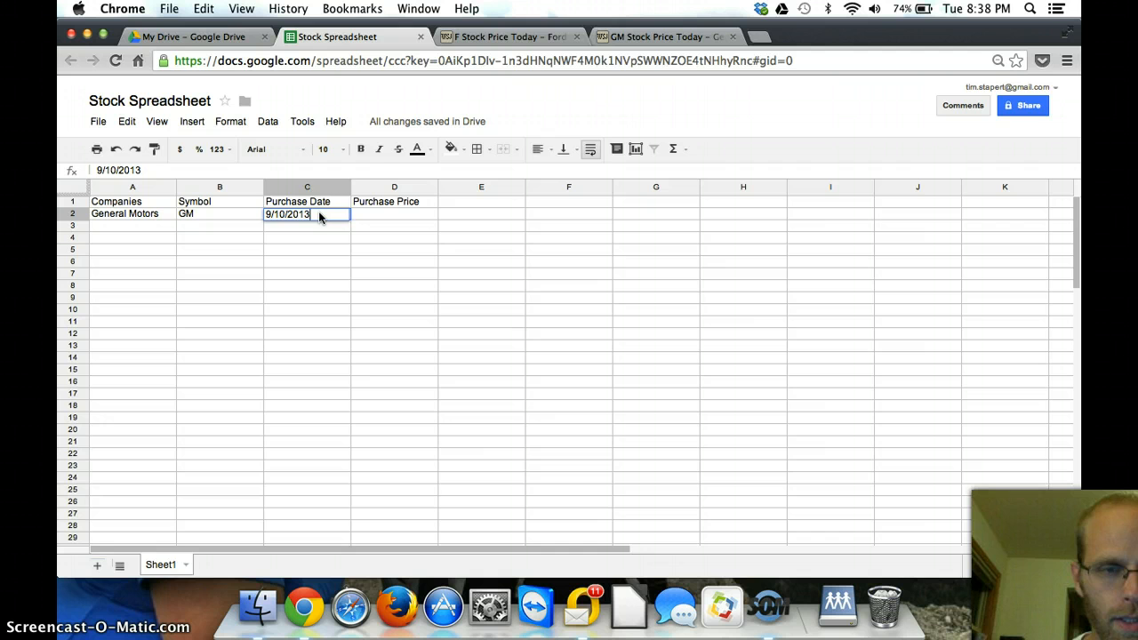
key(Tab)
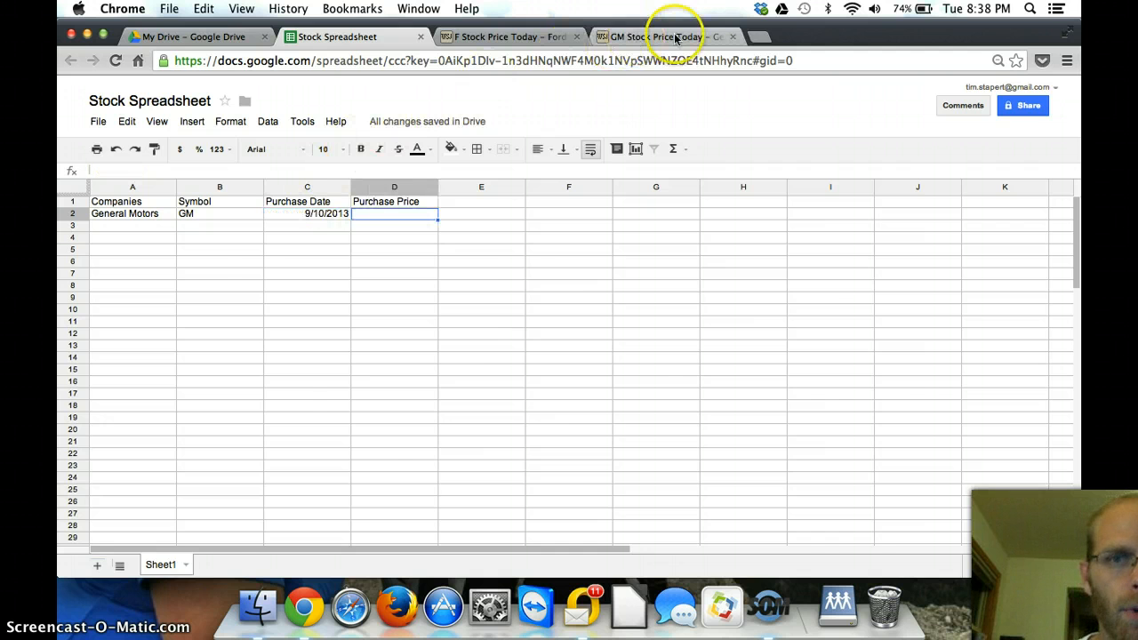
Step: Copy the General Motors share price 36.90 from its Wall Street Journal quote page into D2 of the spreadsheet
click(666, 35)
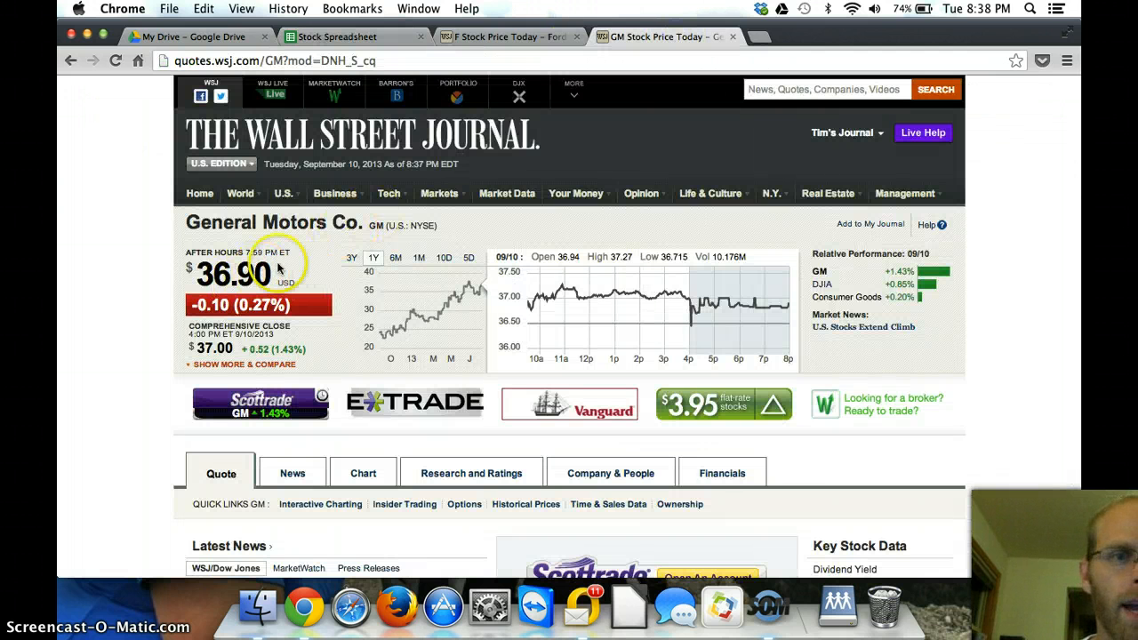
drag(265, 272, 190, 271)
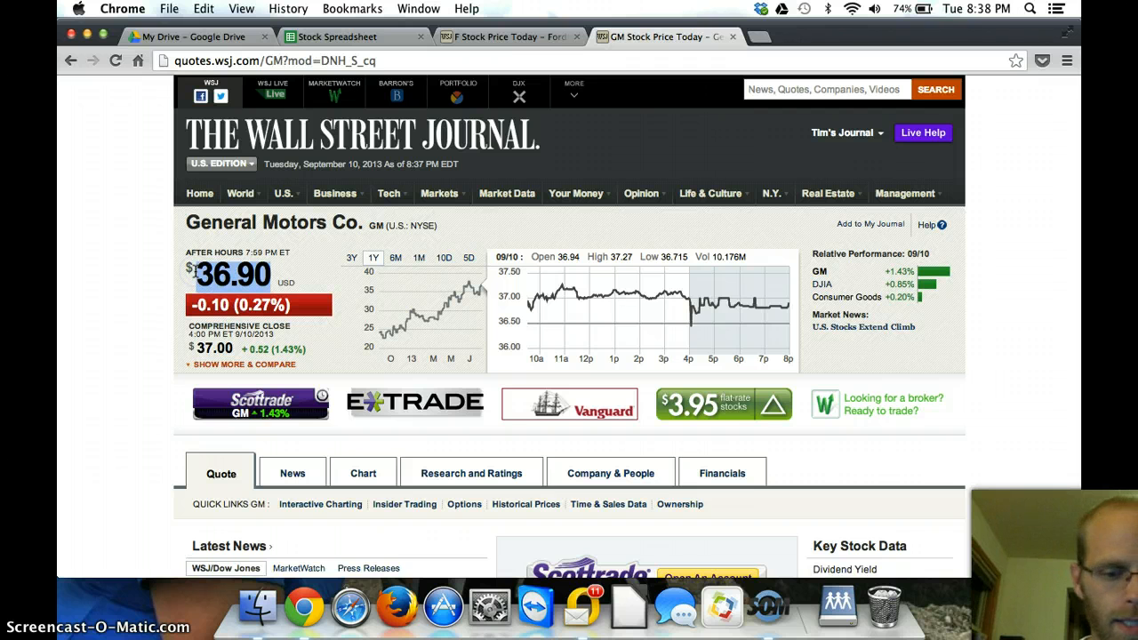
click(477, 37)
click(384, 37)
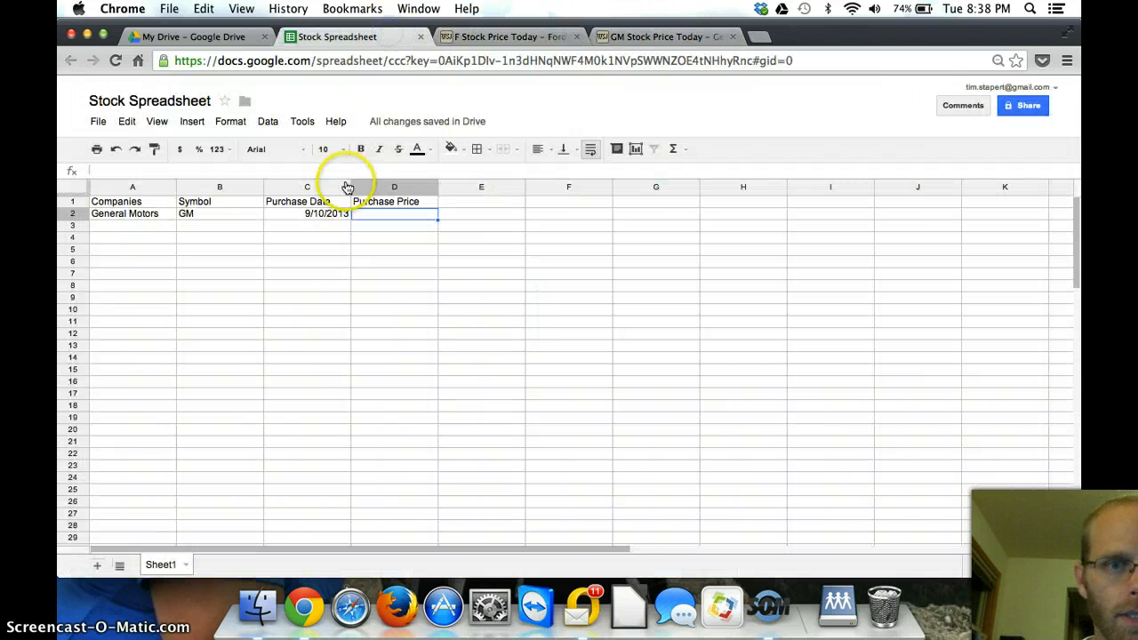
key(super+v)
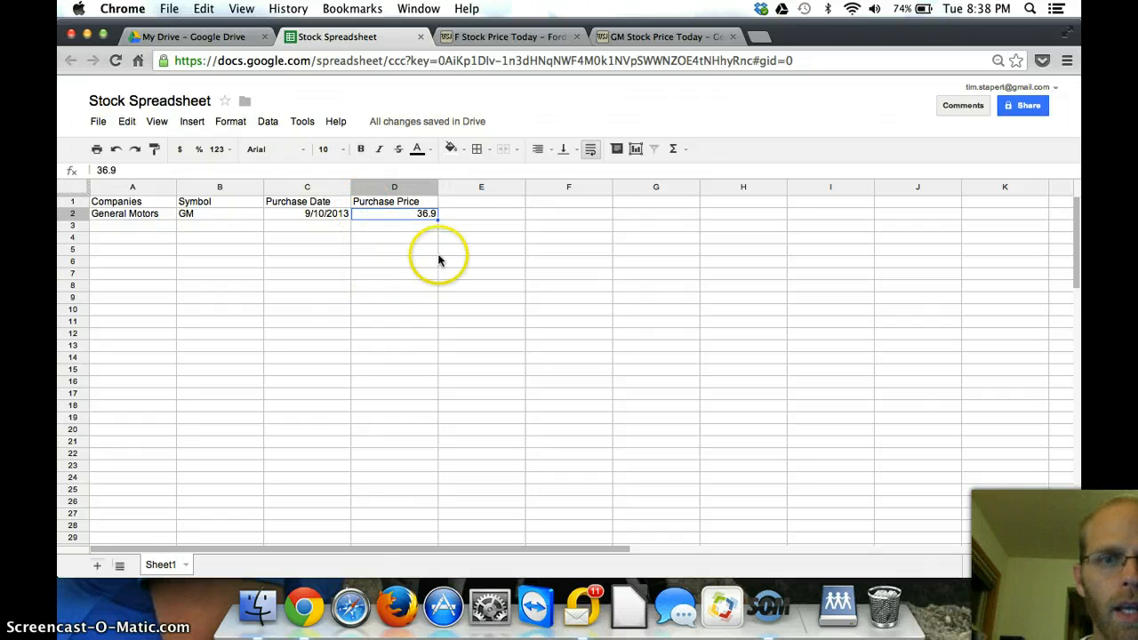
click(408, 230)
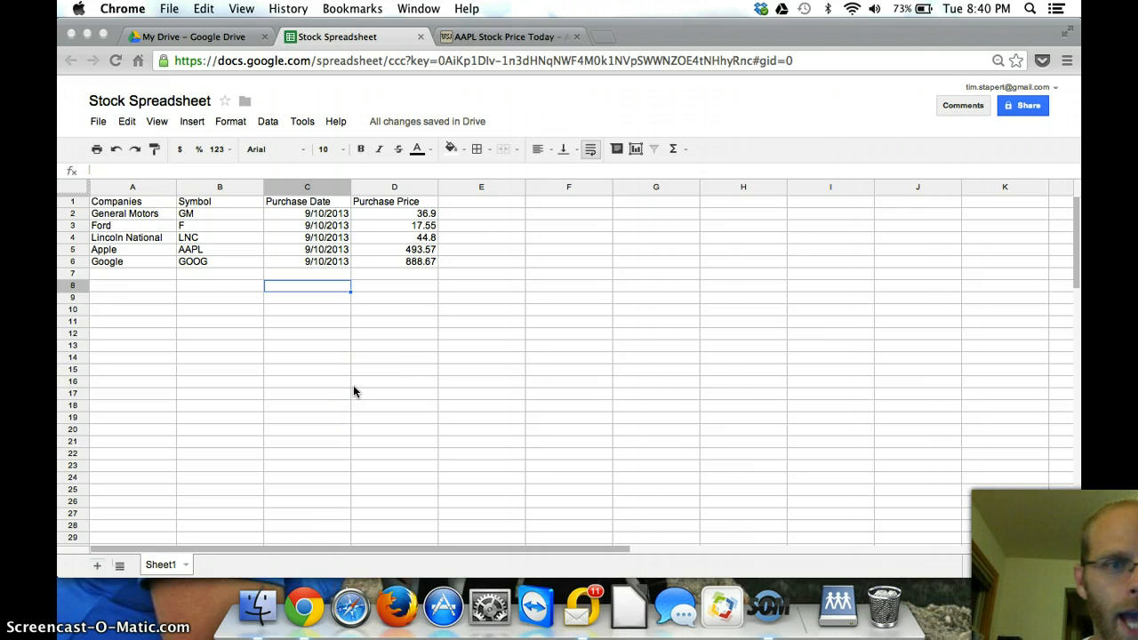
Step: Format the Purchase Price column D as currency with two decimals
click(127, 218)
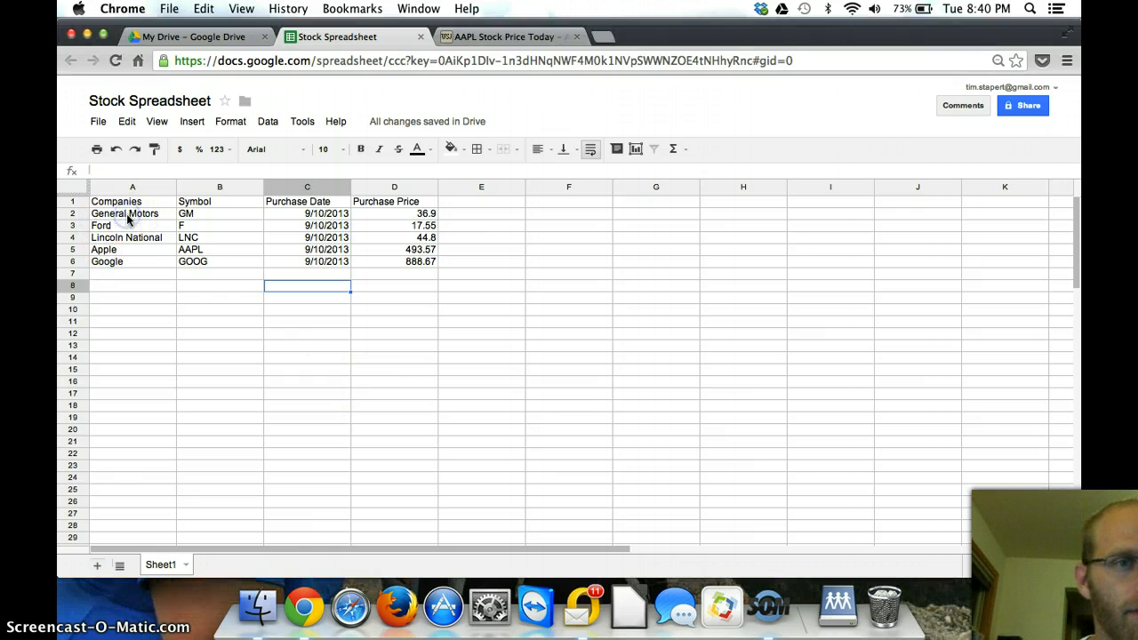
click(127, 218)
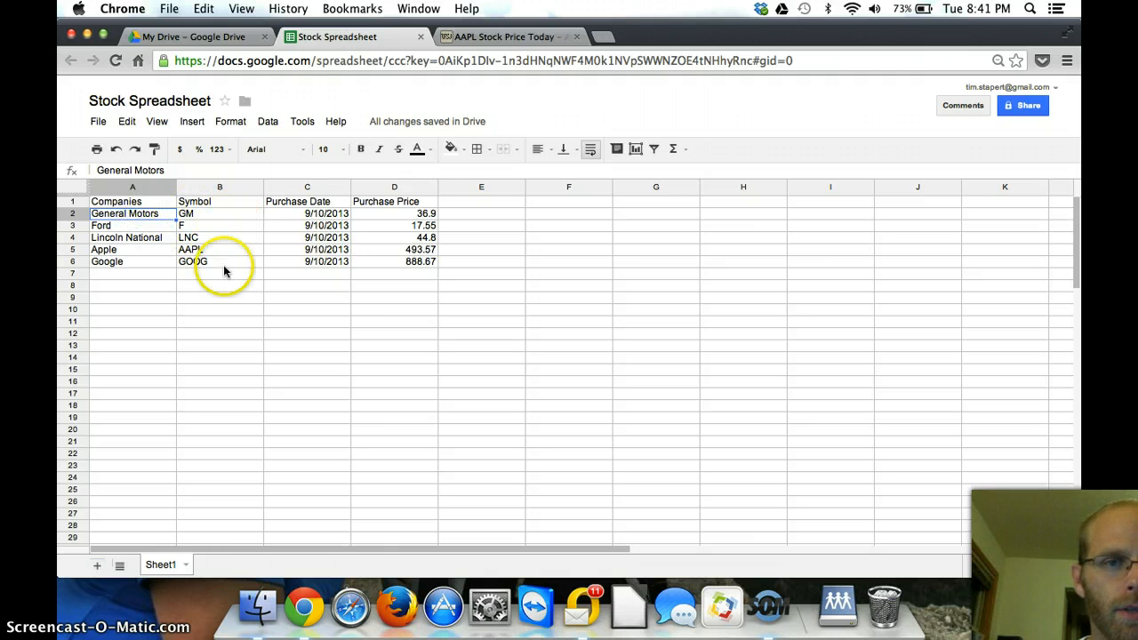
click(425, 214)
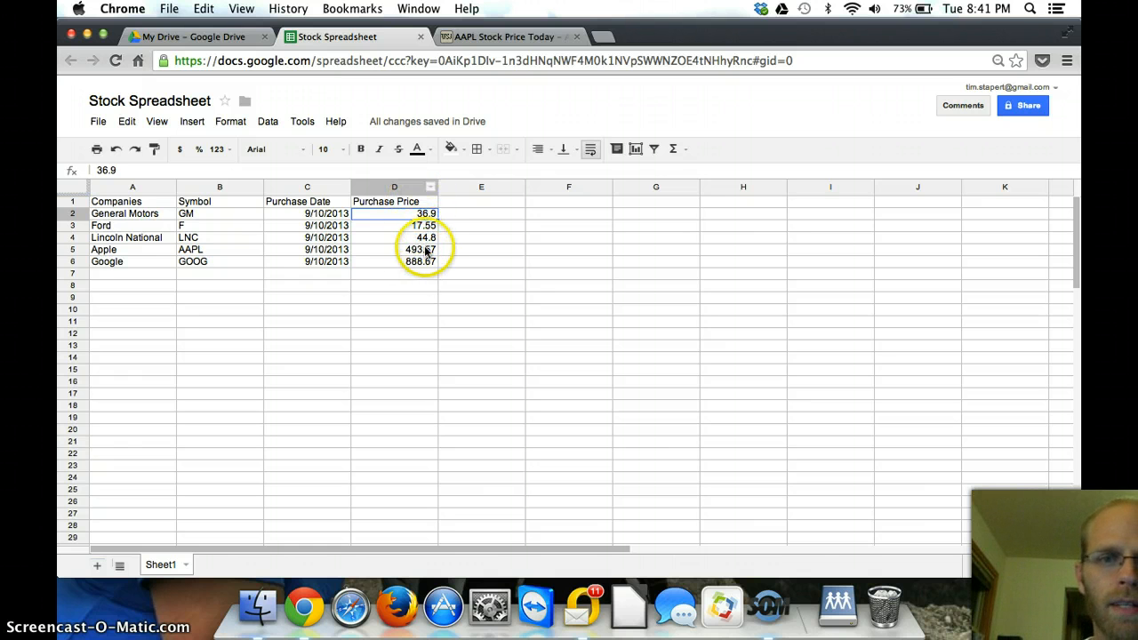
click(410, 185)
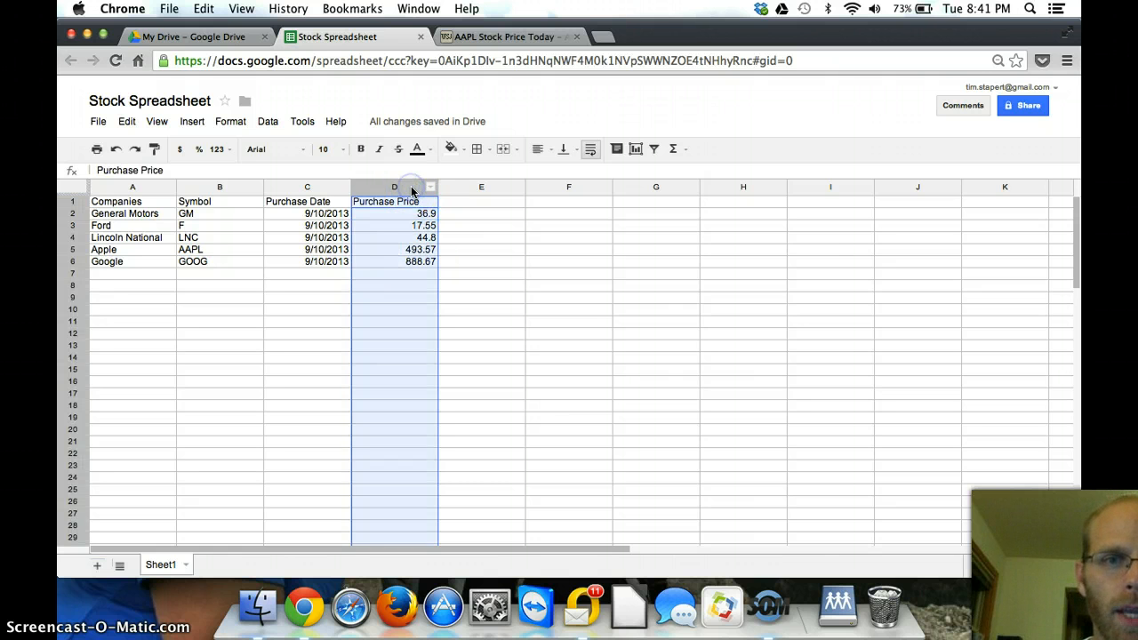
click(181, 149)
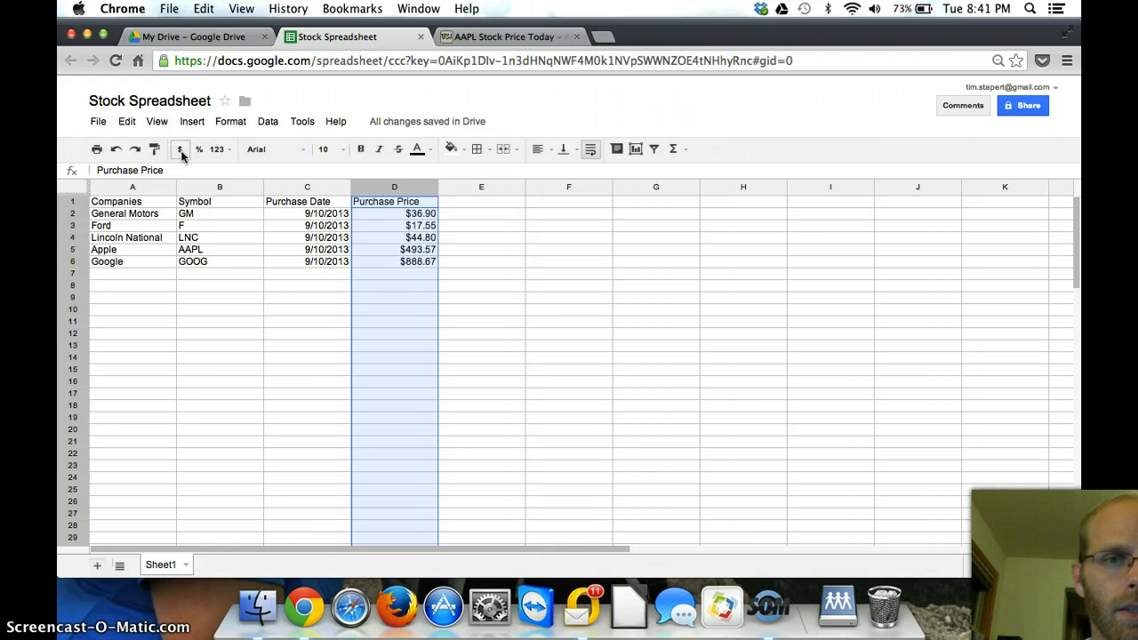
click(232, 121)
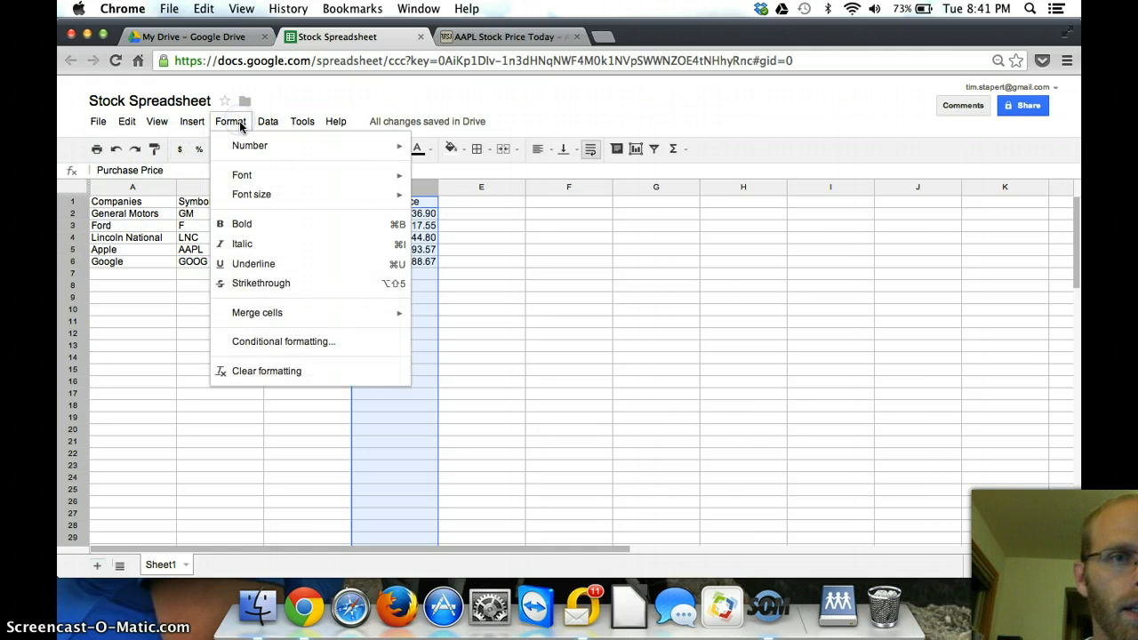
mouse_move(240, 149)
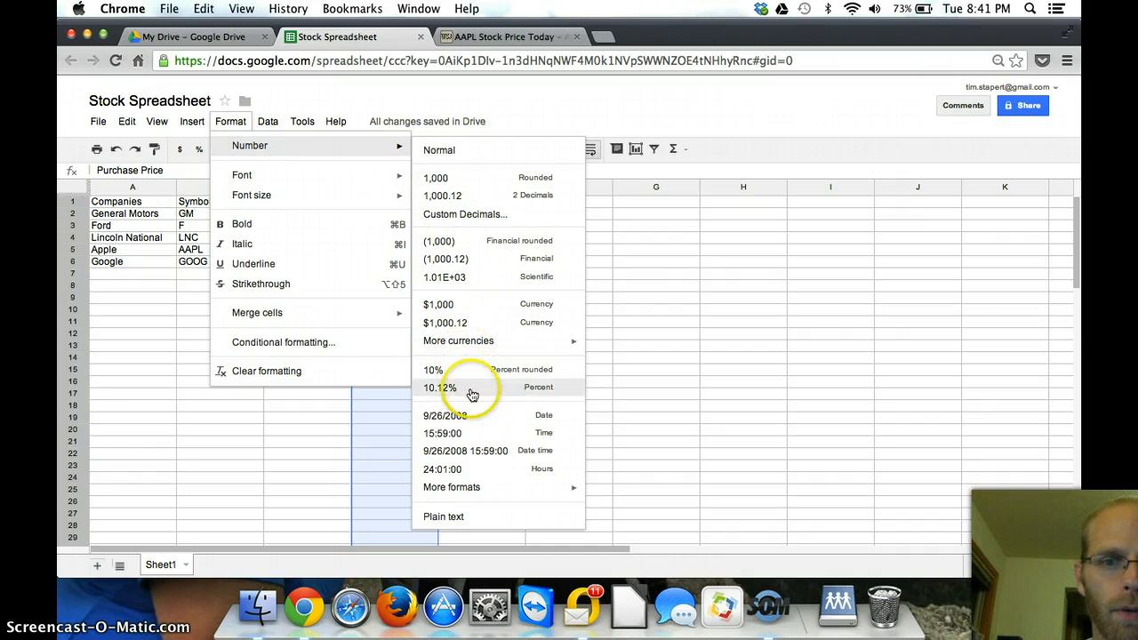
mouse_move(529, 343)
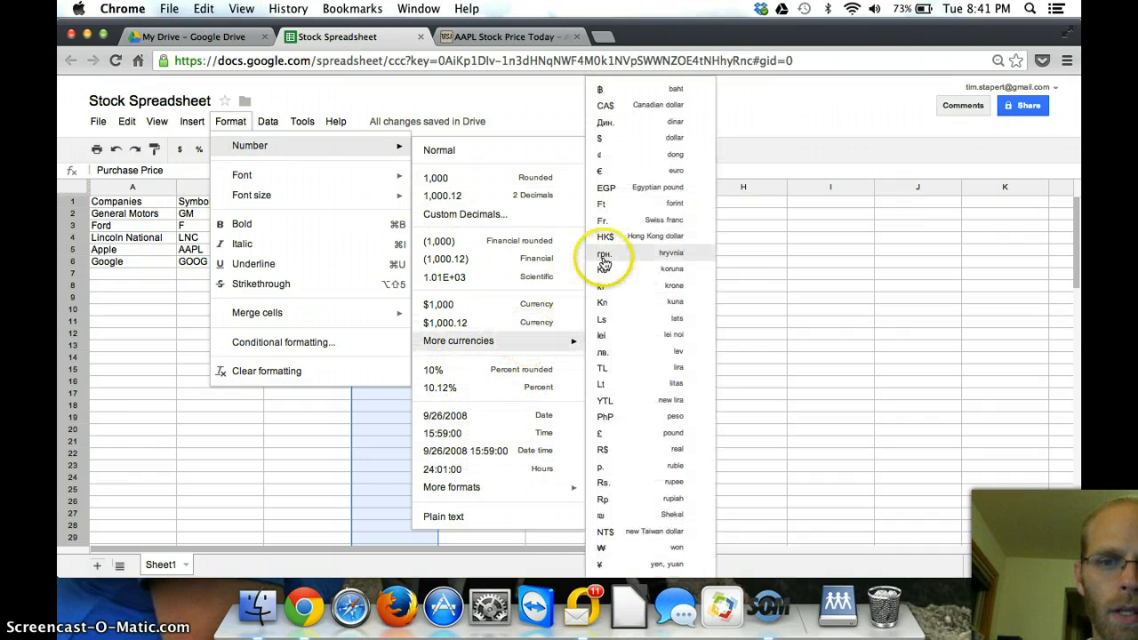
click(743, 240)
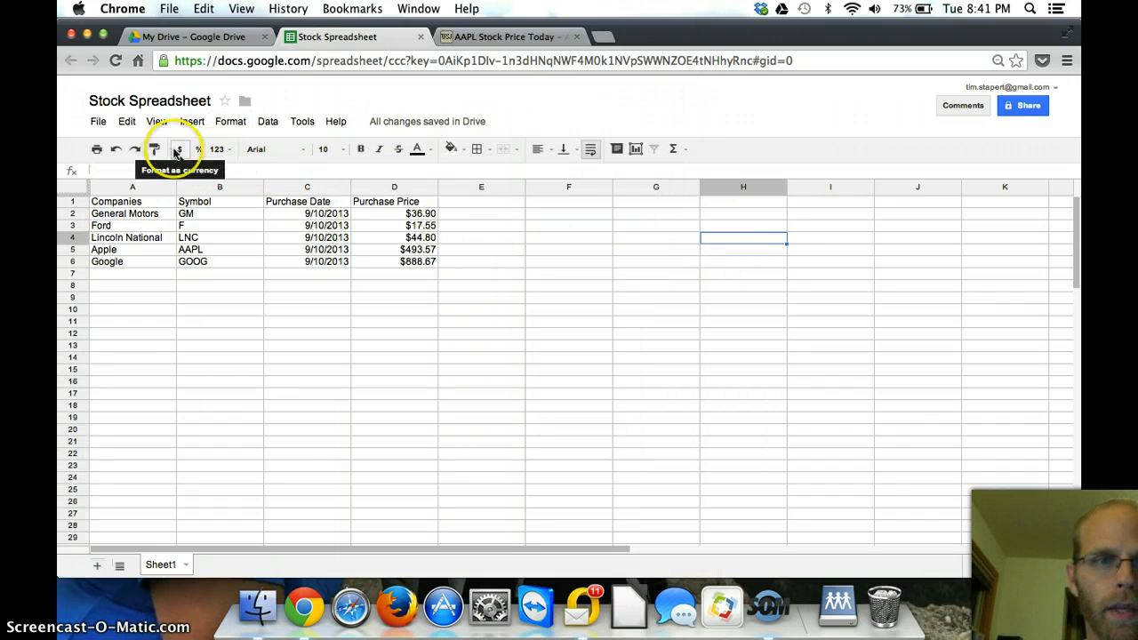
Step: Add the column header Initial Investment in E1
click(453, 206)
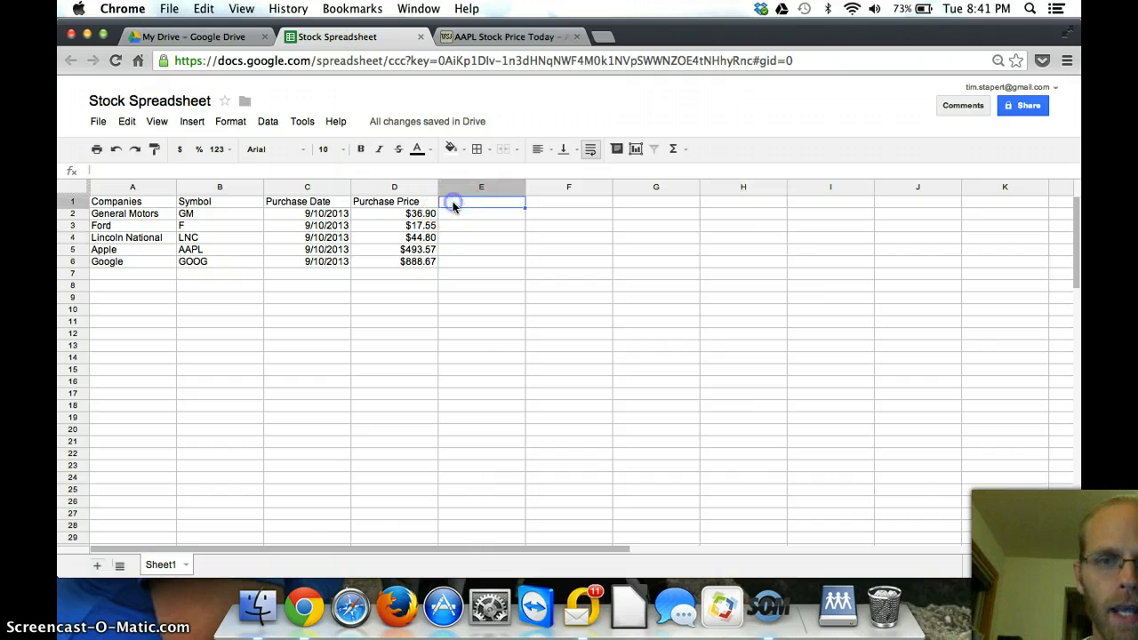
text(I)
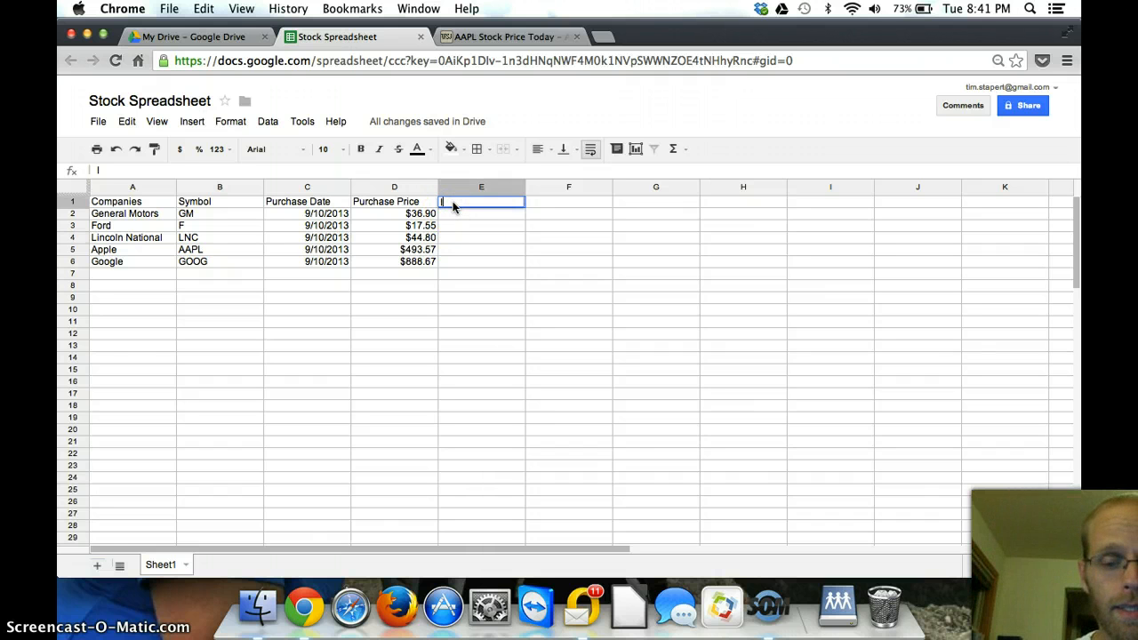
text(nit)
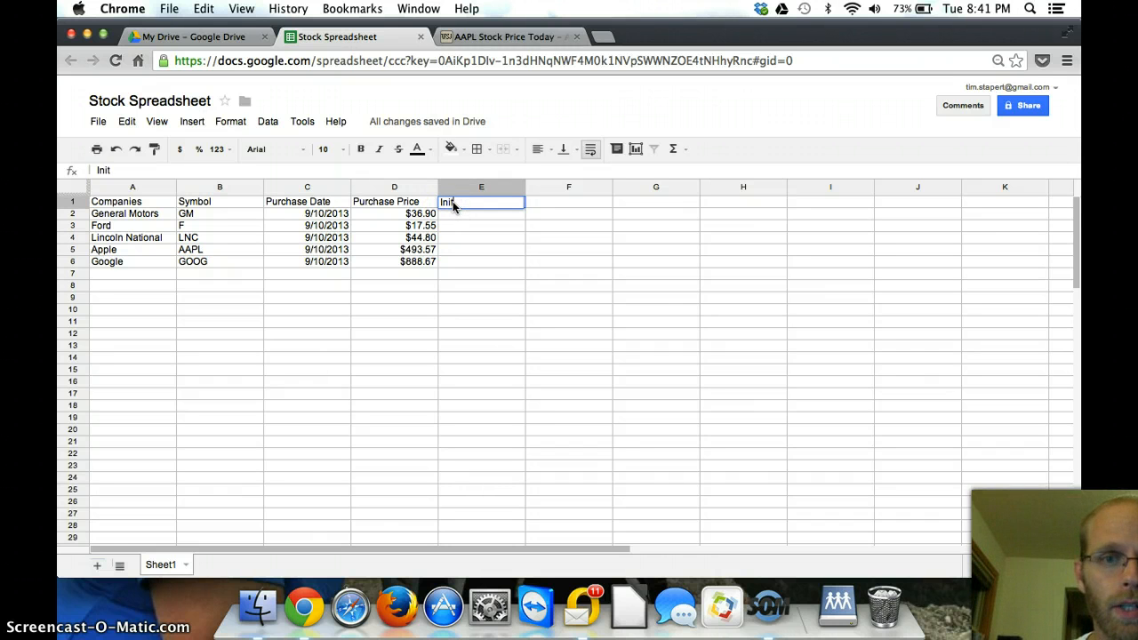
text(ial In)
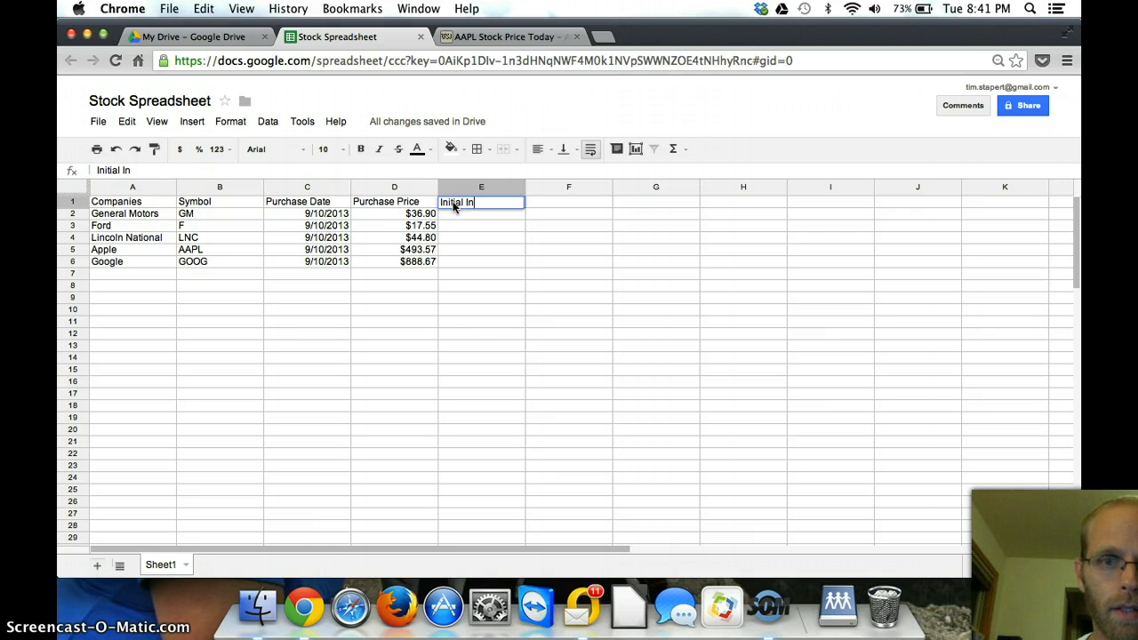
text(vestment)
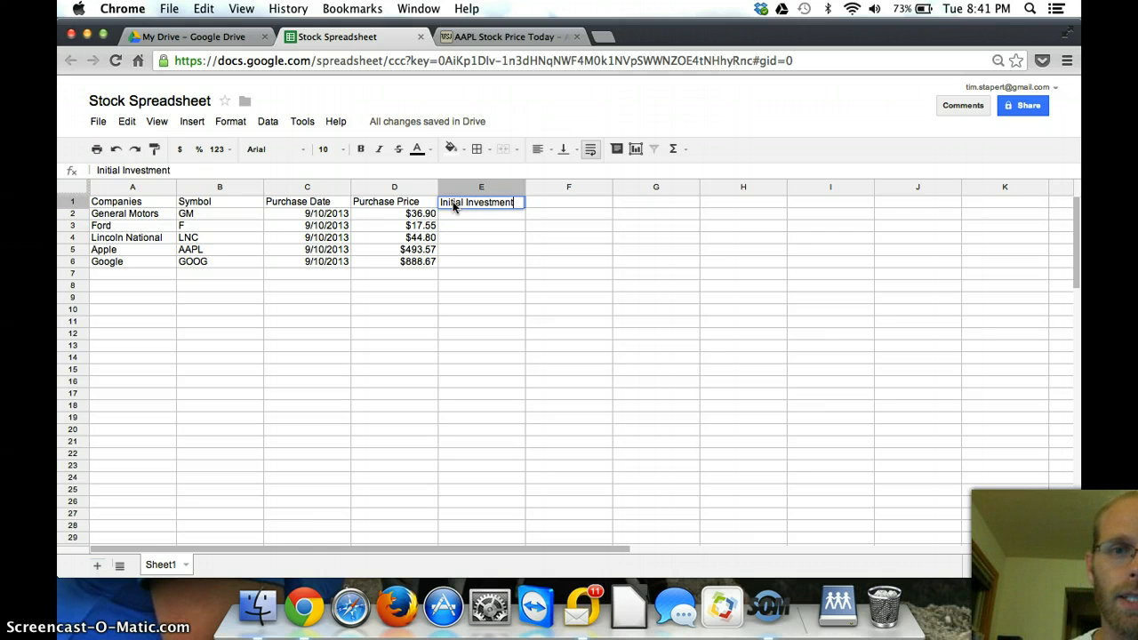
key(Return)
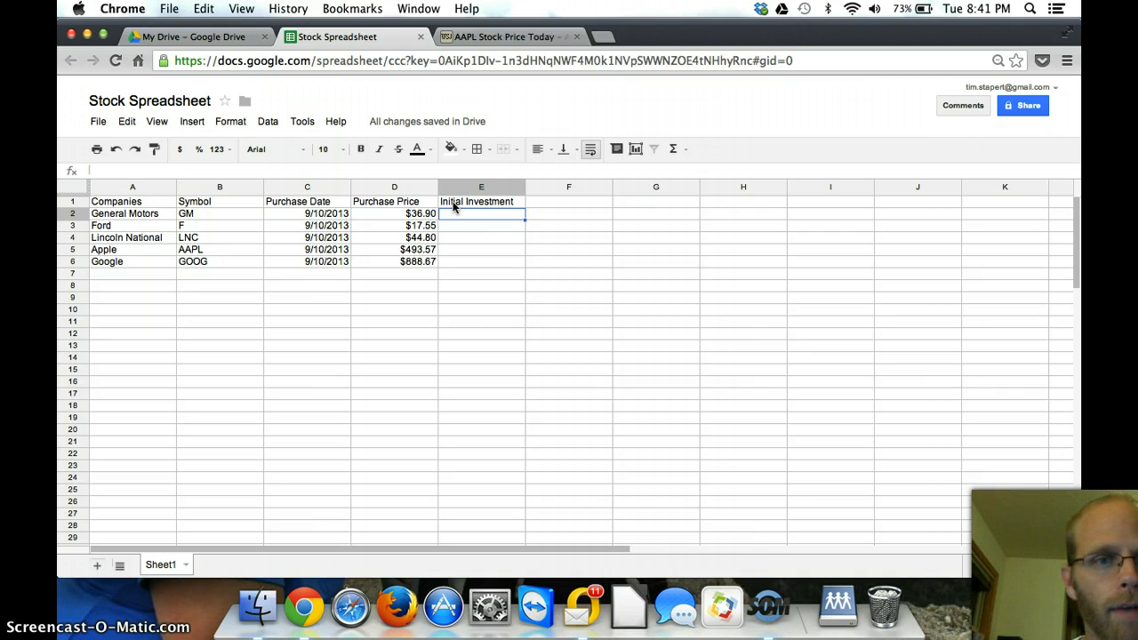
Step: Enter 20000 as the General Motors initial investment in E2 and fill it down through E6
text(20000)
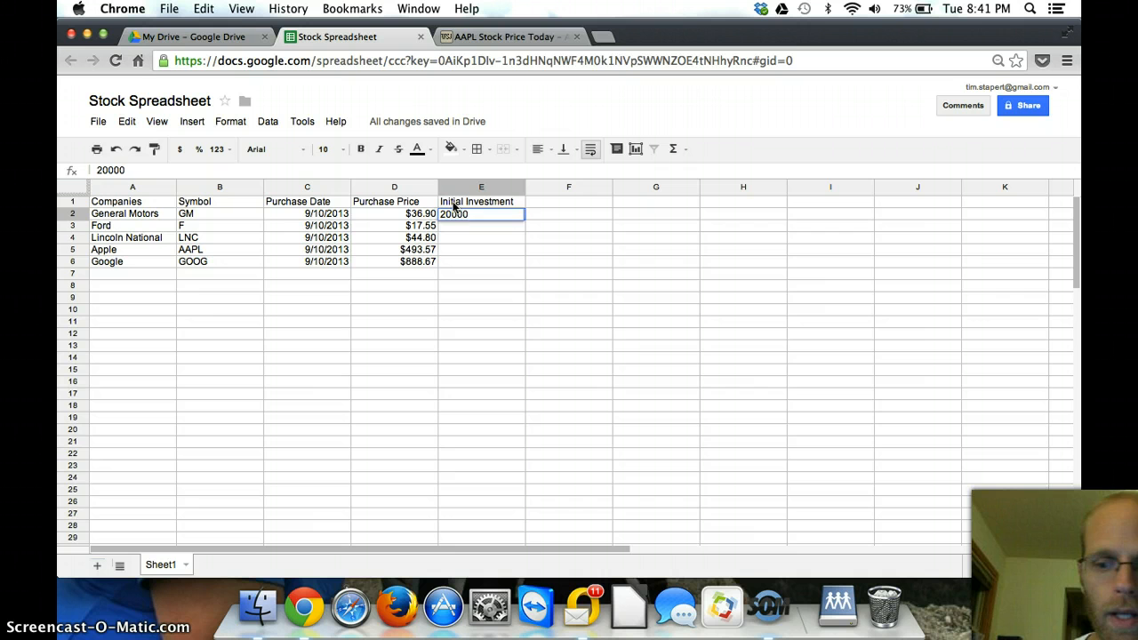
key(Return)
click(508, 213)
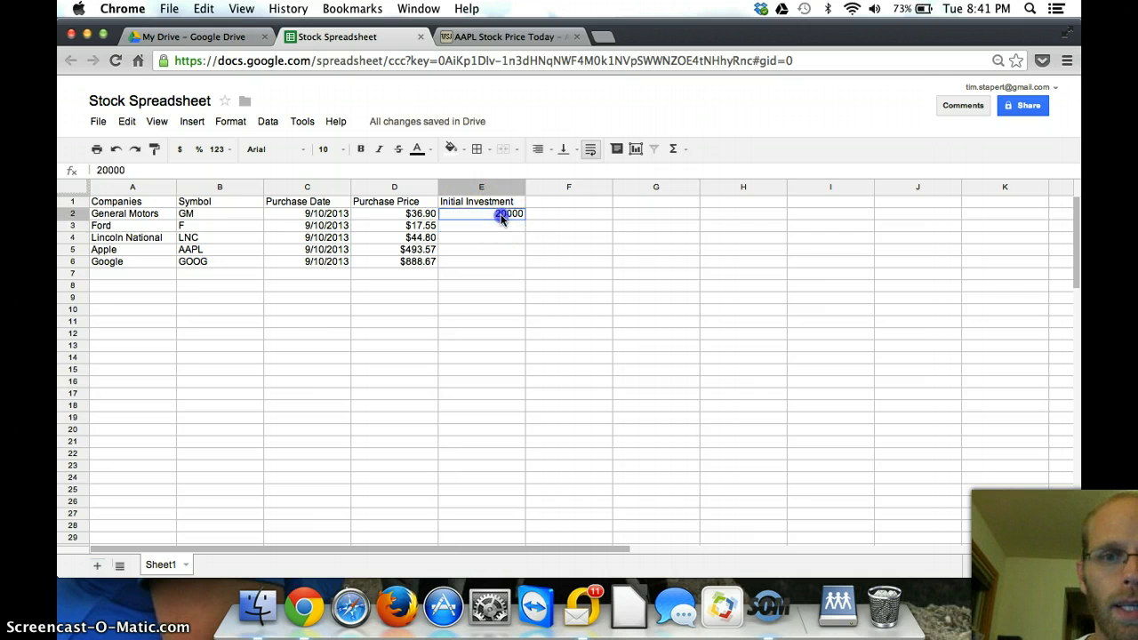
drag(525, 216, 525, 260)
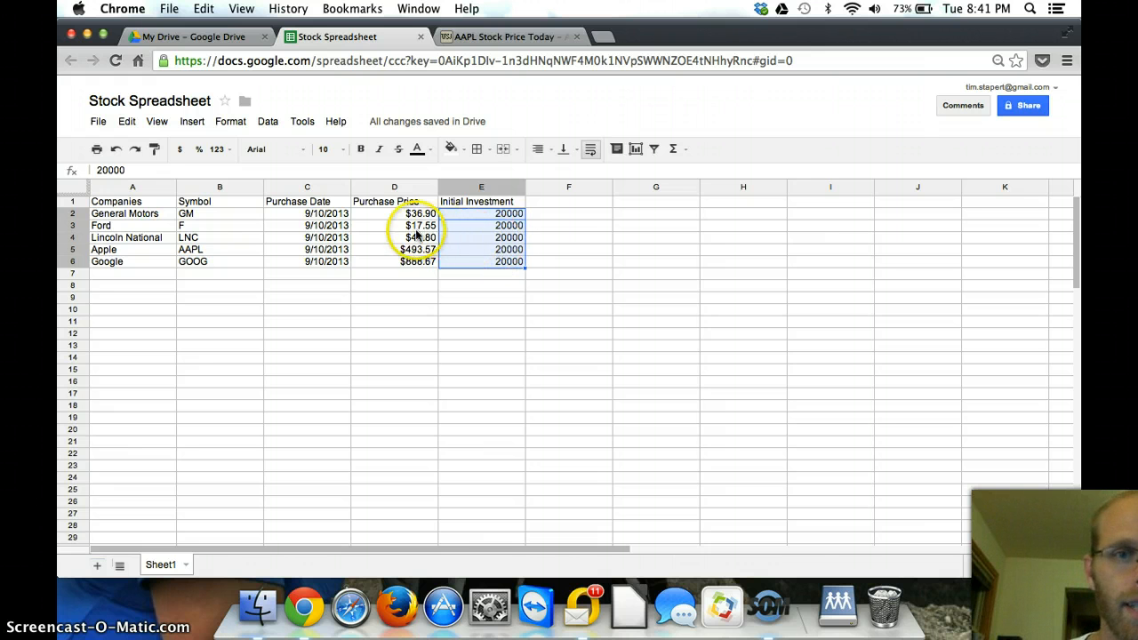
Step: Format the Initial Investment column E as dollar currency rounded to whole dollars
click(475, 188)
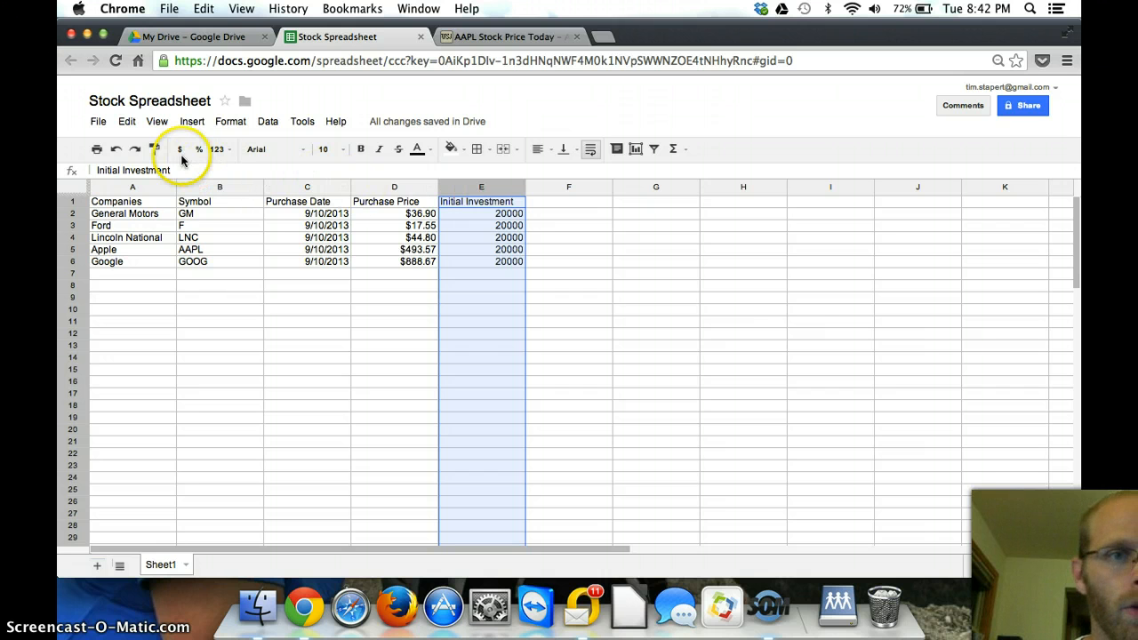
click(180, 153)
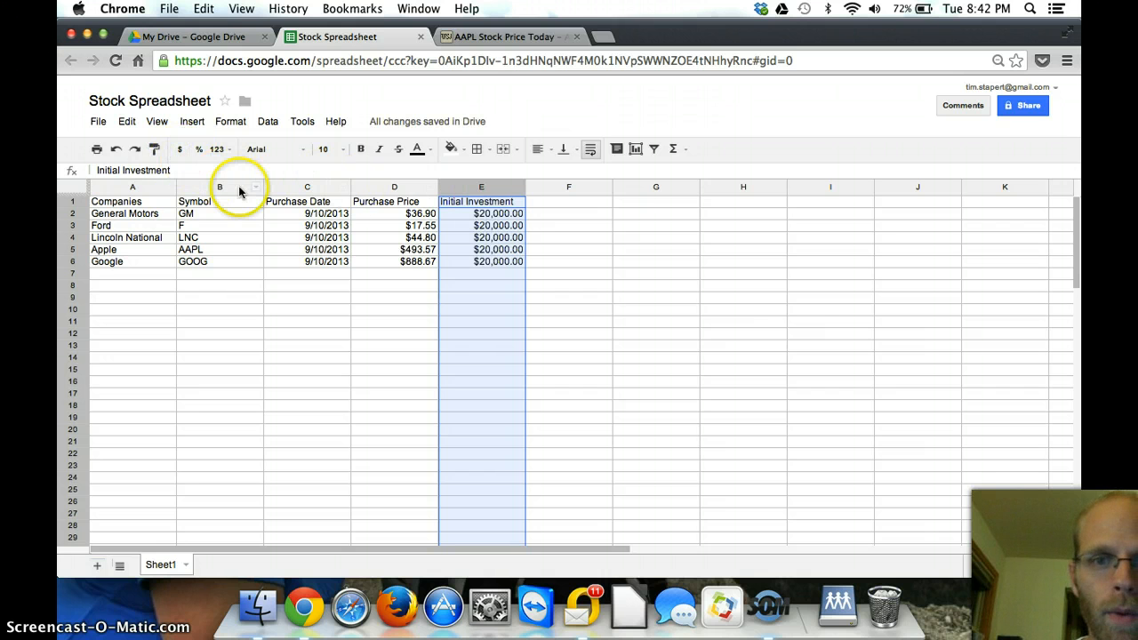
click(233, 122)
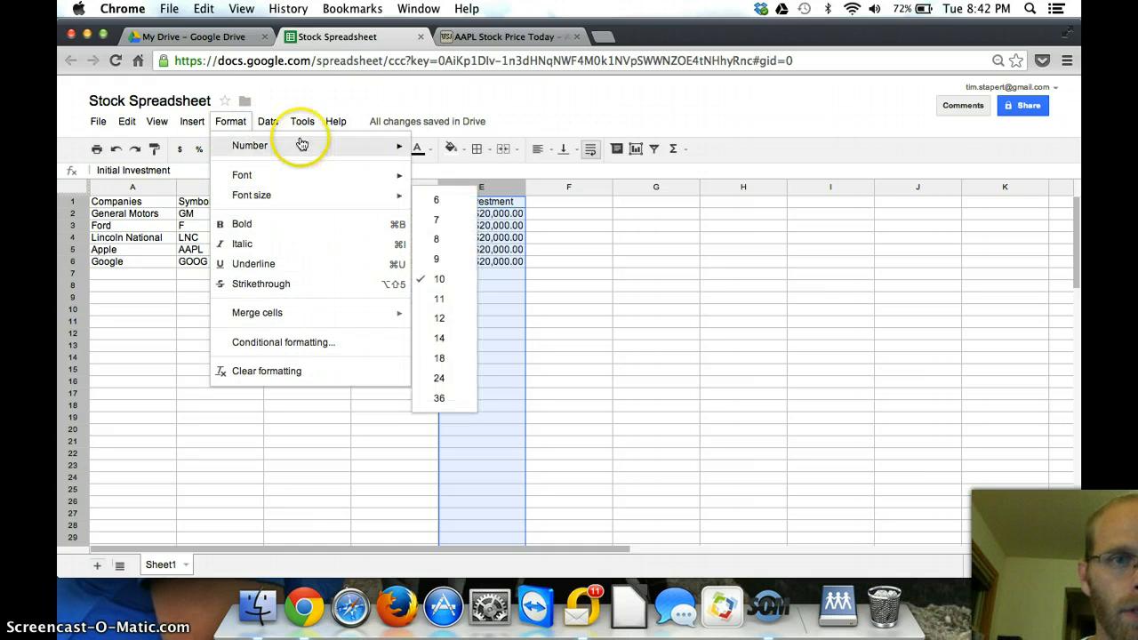
mouse_move(268, 122)
mouse_move(232, 122)
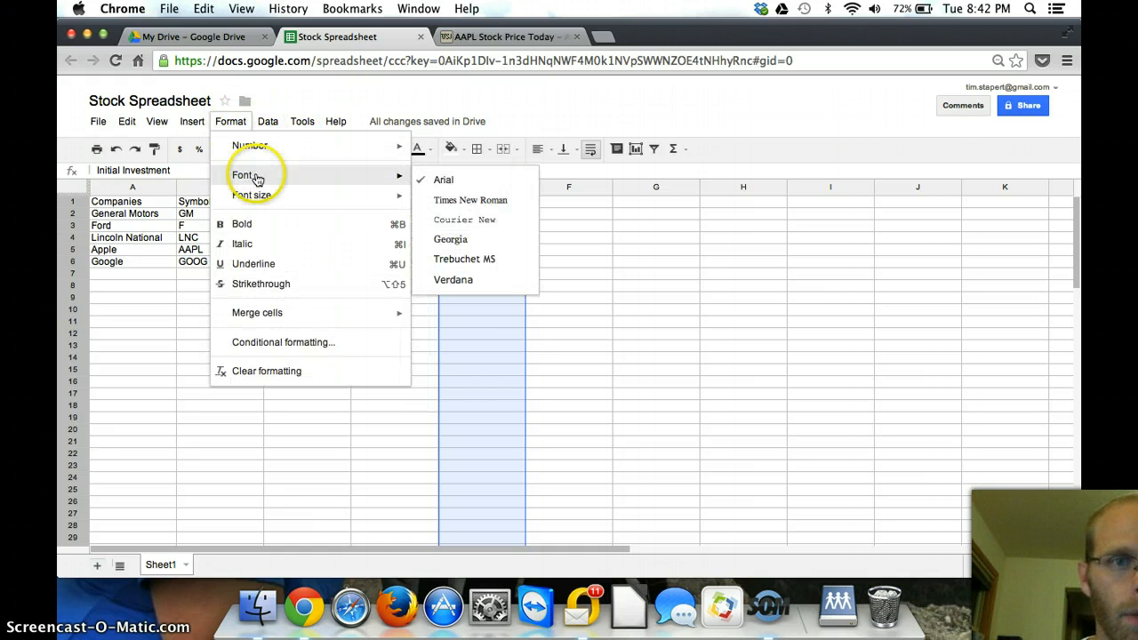
mouse_move(292, 157)
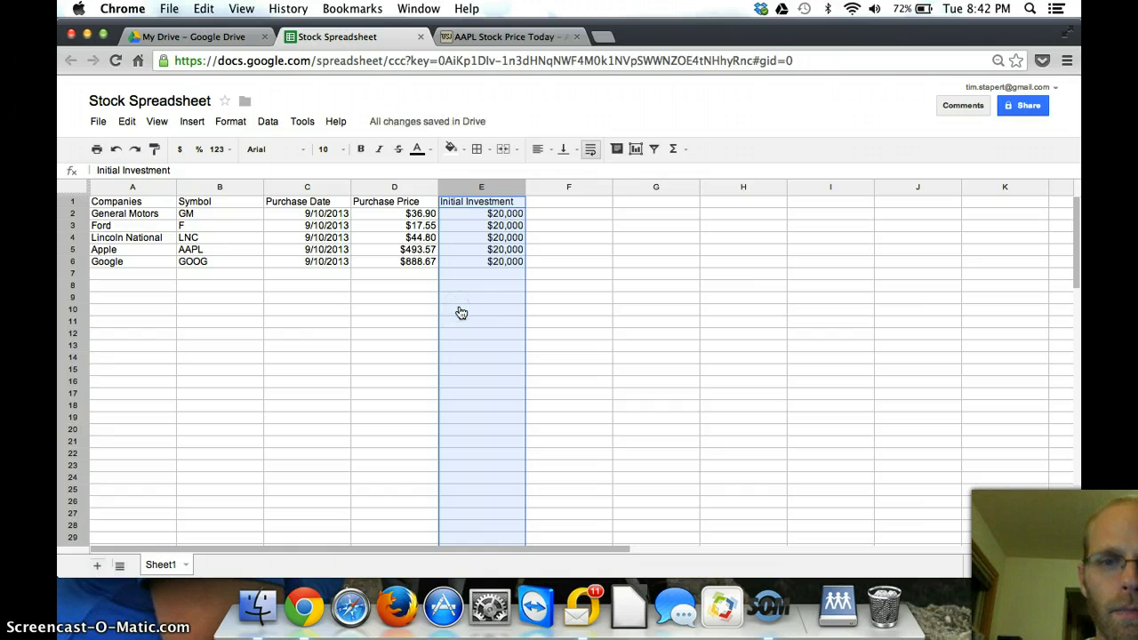
Step: Total the initial investments in E7 with the formula =SUM(E2:E6)
click(494, 277)
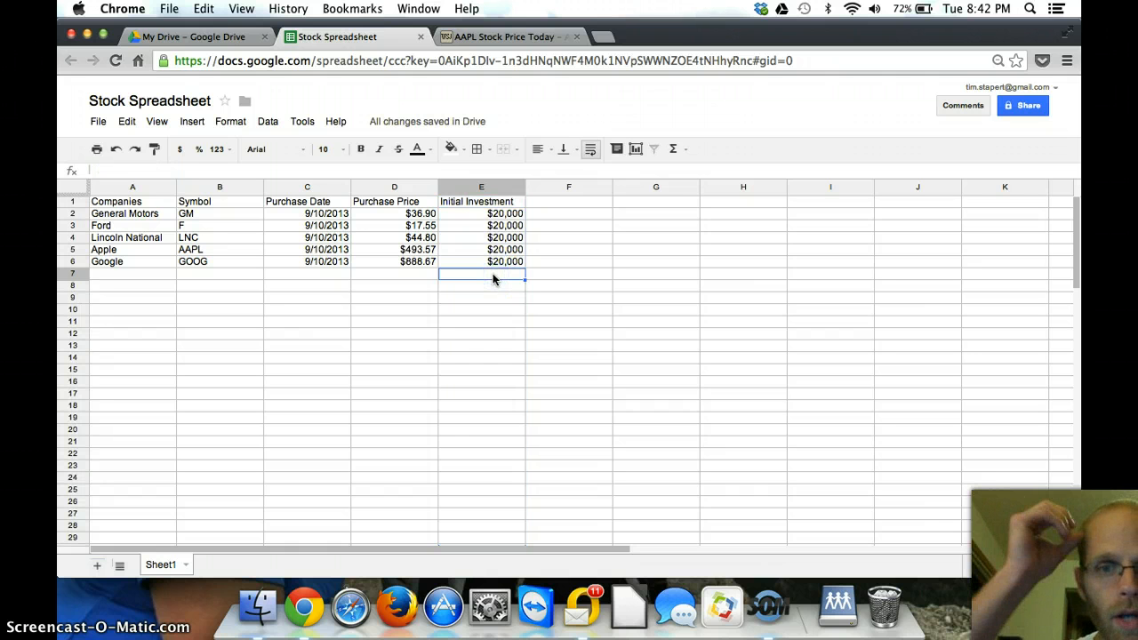
text(=SUM)
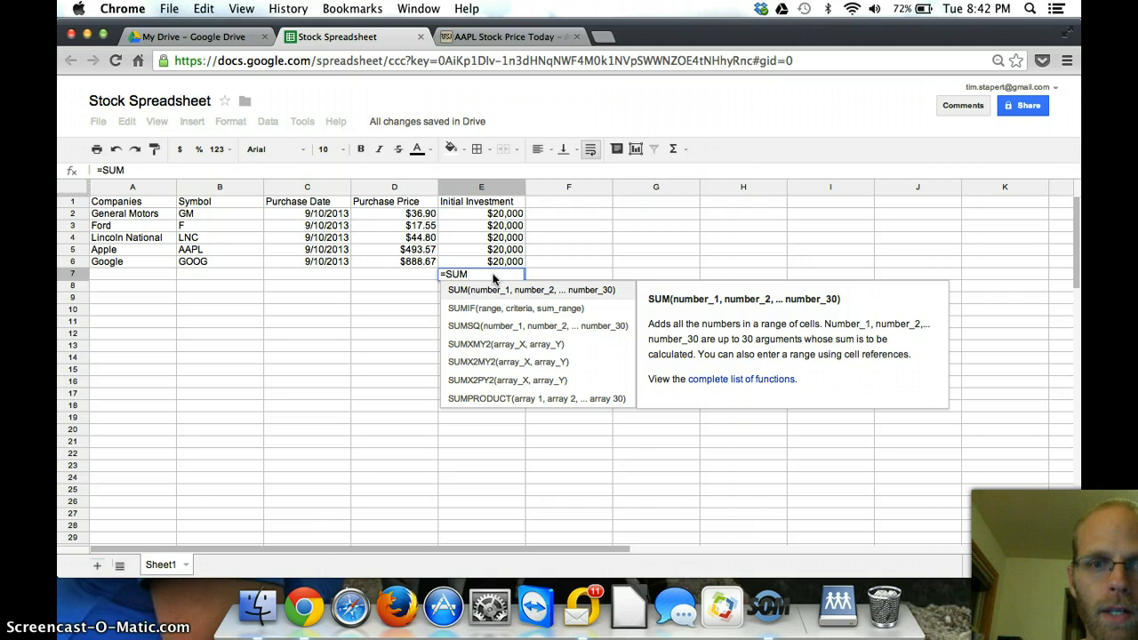
text(()
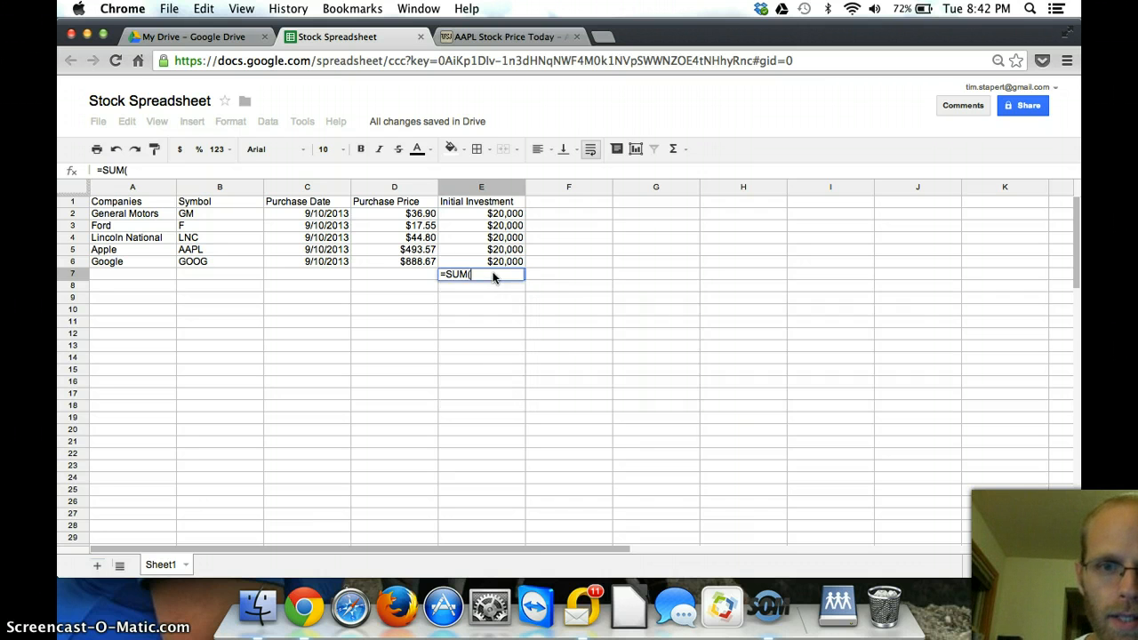
drag(488, 213, 491, 261)
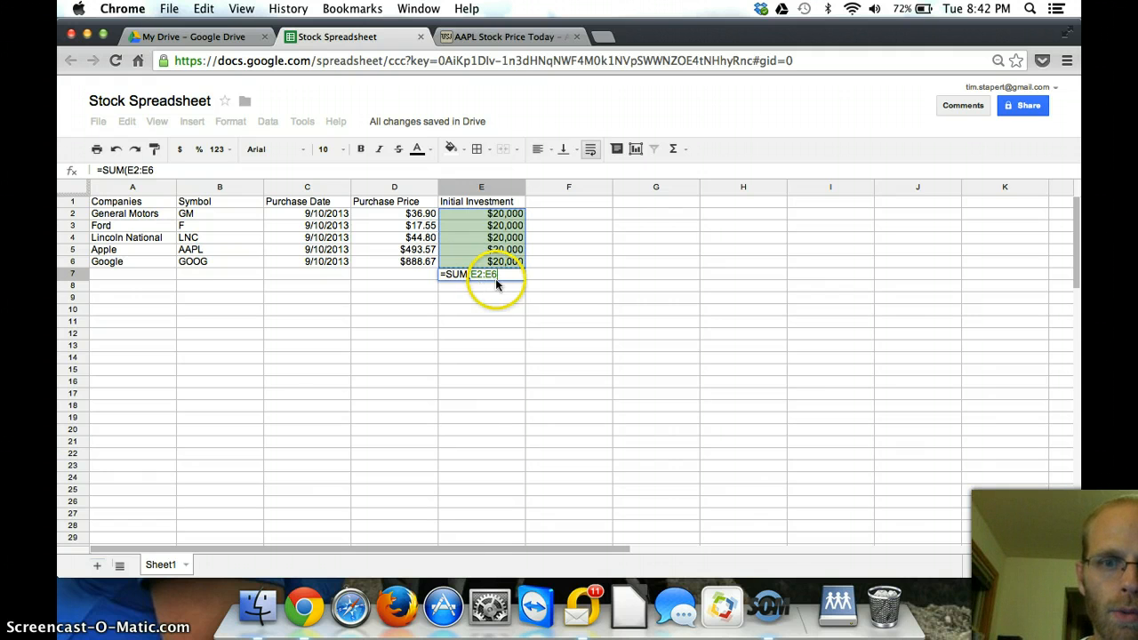
text())
key(Return)
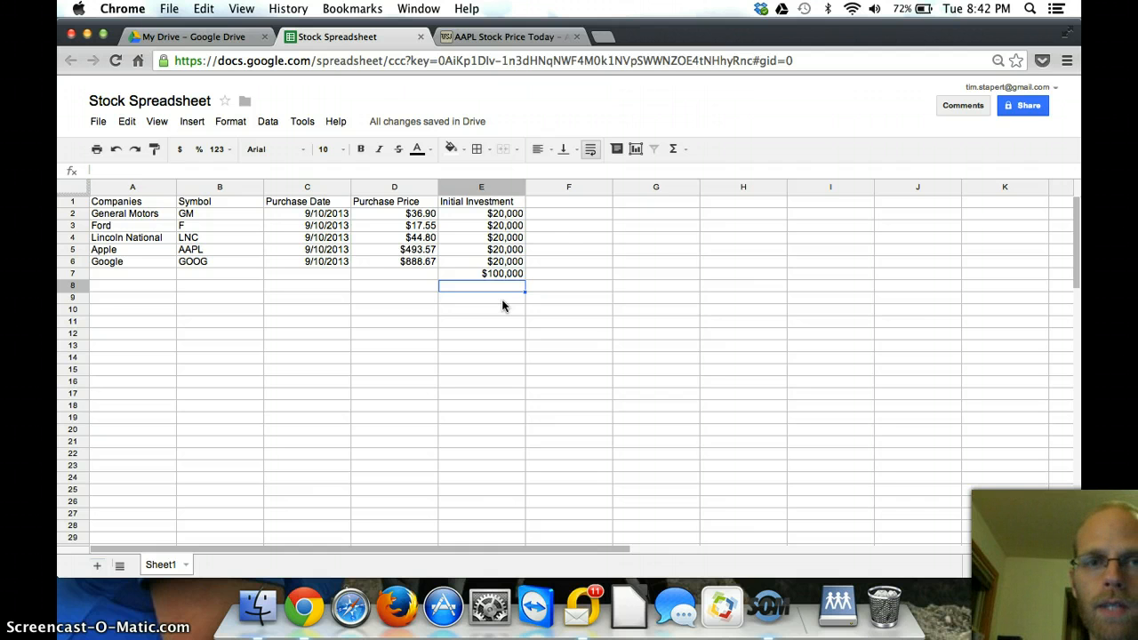
Step: Add the column header Number of Shares in F1
click(578, 203)
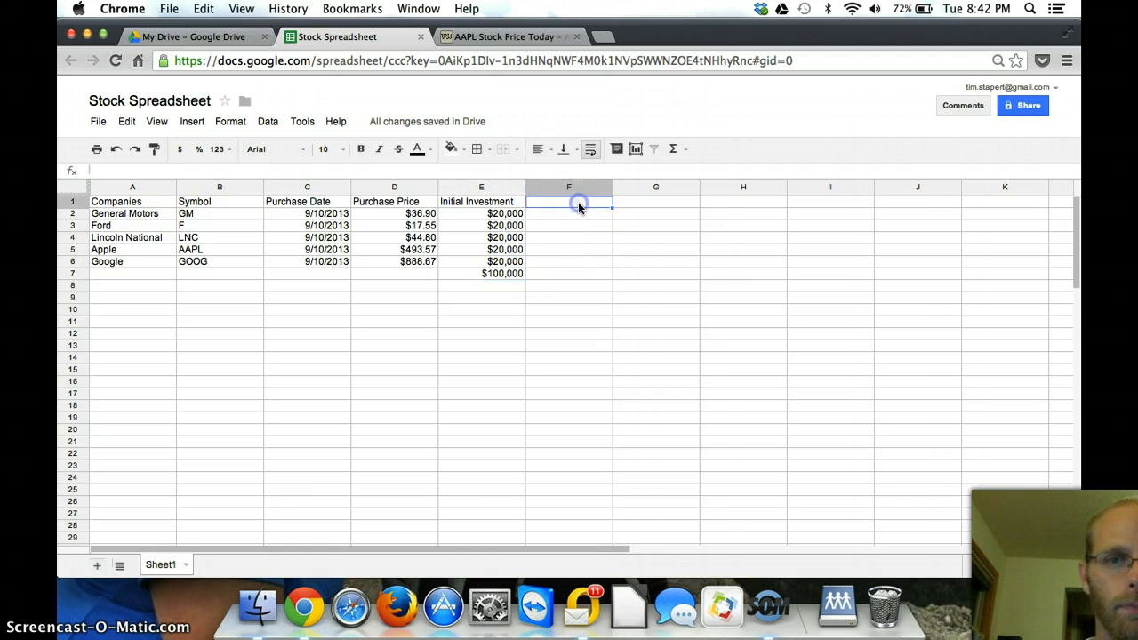
text(Numb)
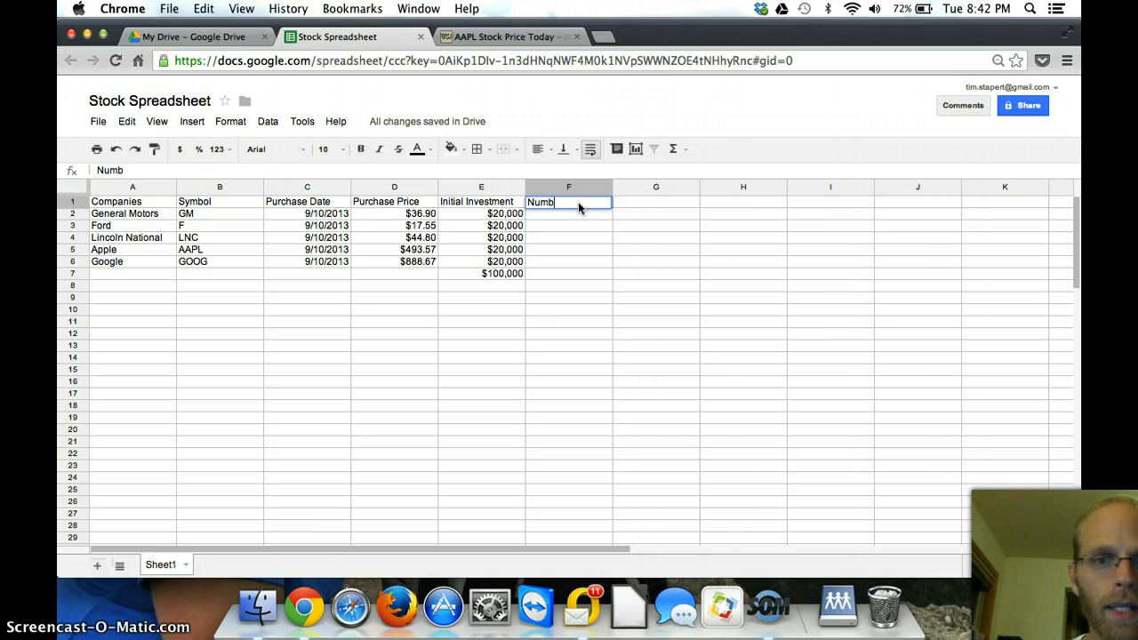
text(er of)
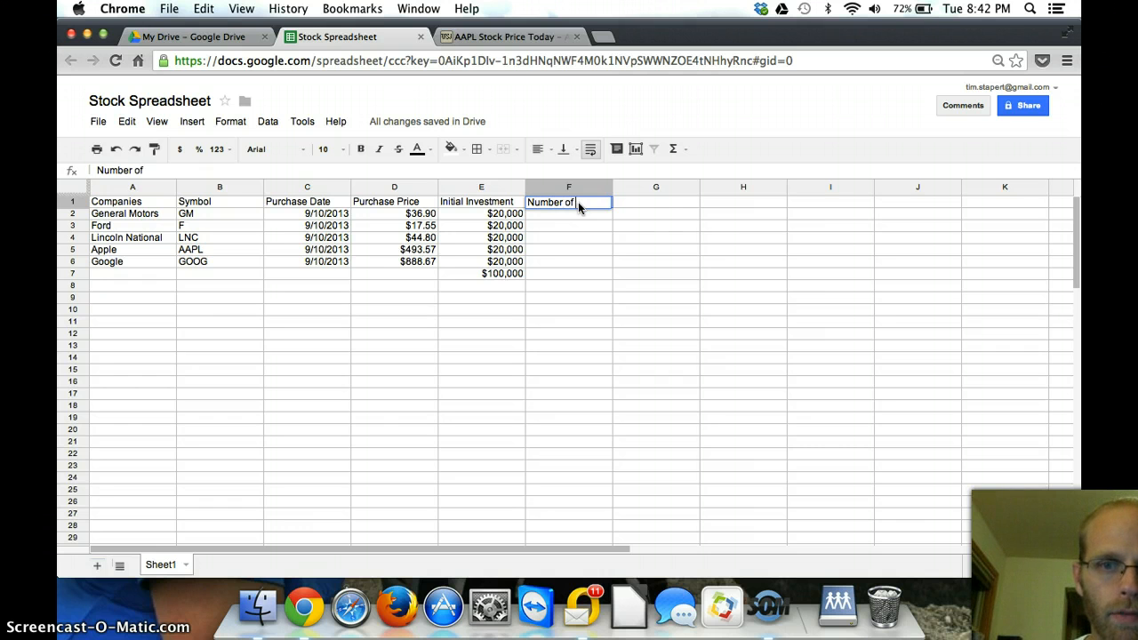
text( Shares)
key(Return)
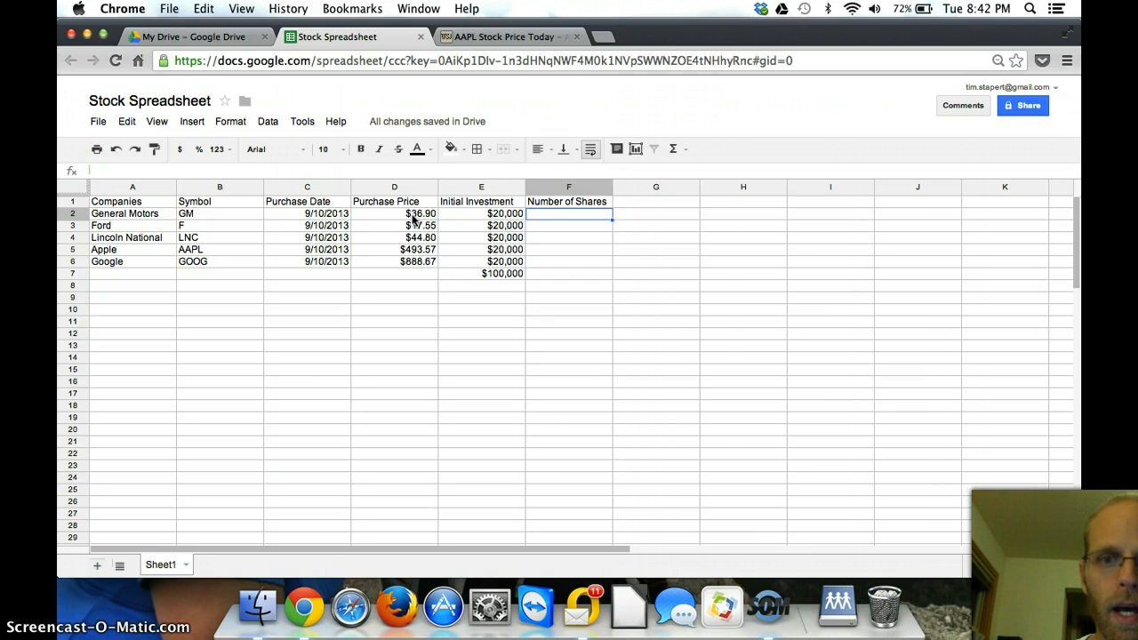
Step: Calculate the General Motors number of shares in F2 with the formula =E2/D2
text(=)
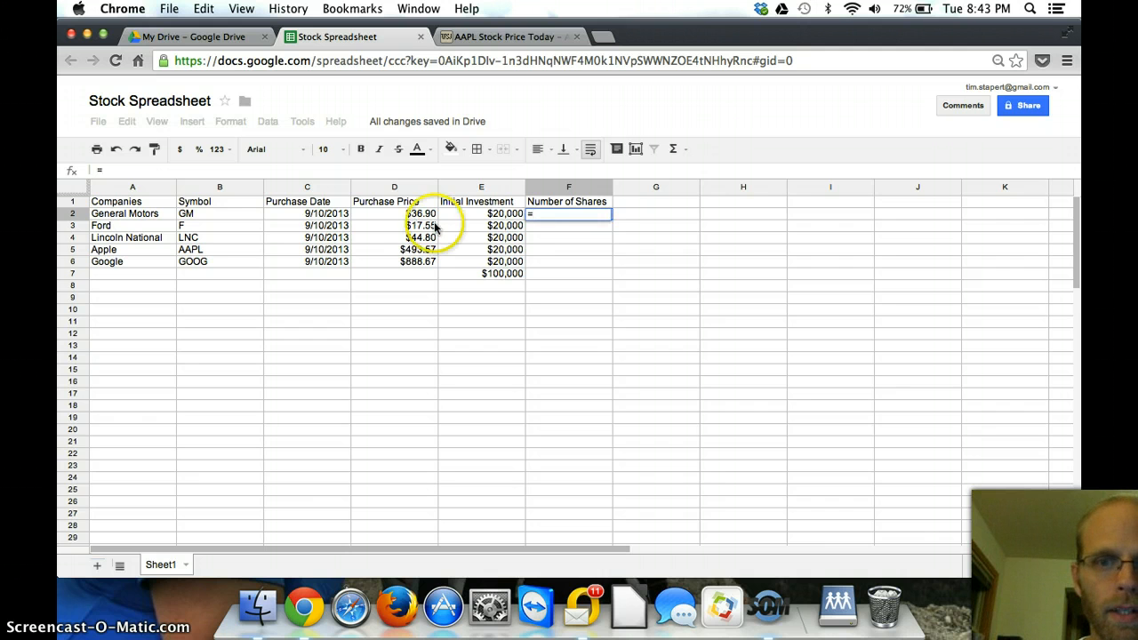
click(514, 215)
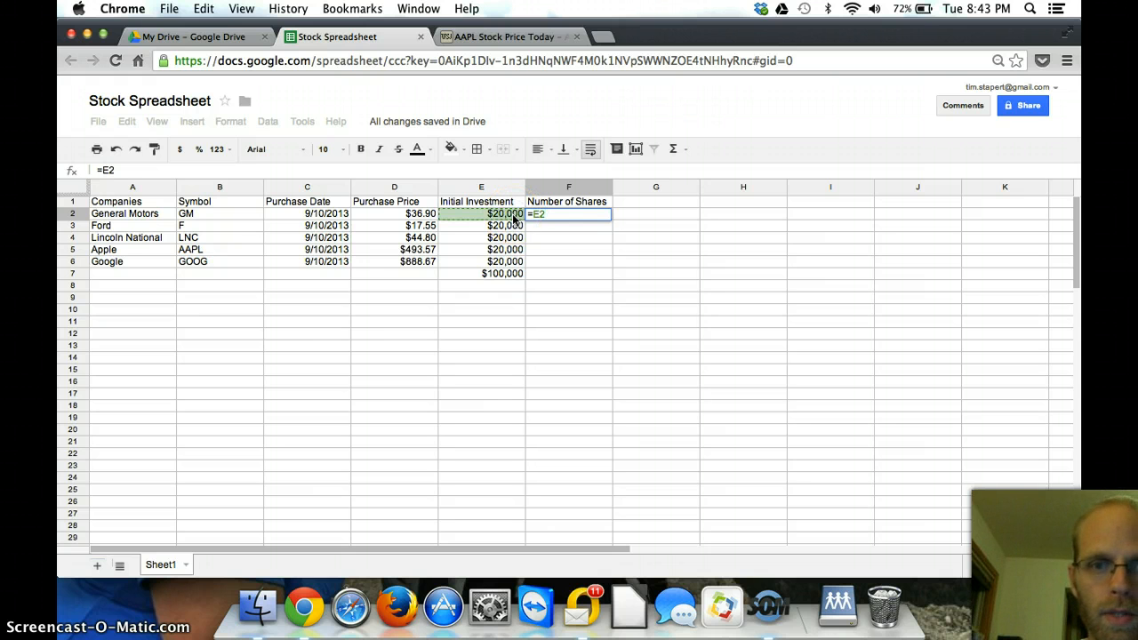
text(/)
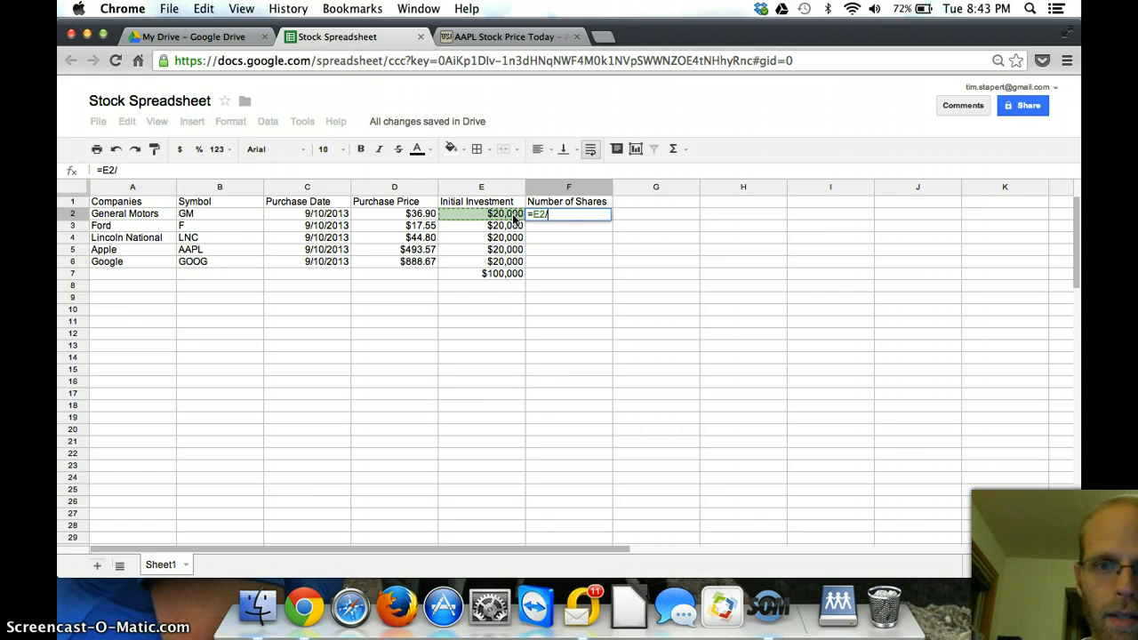
click(420, 215)
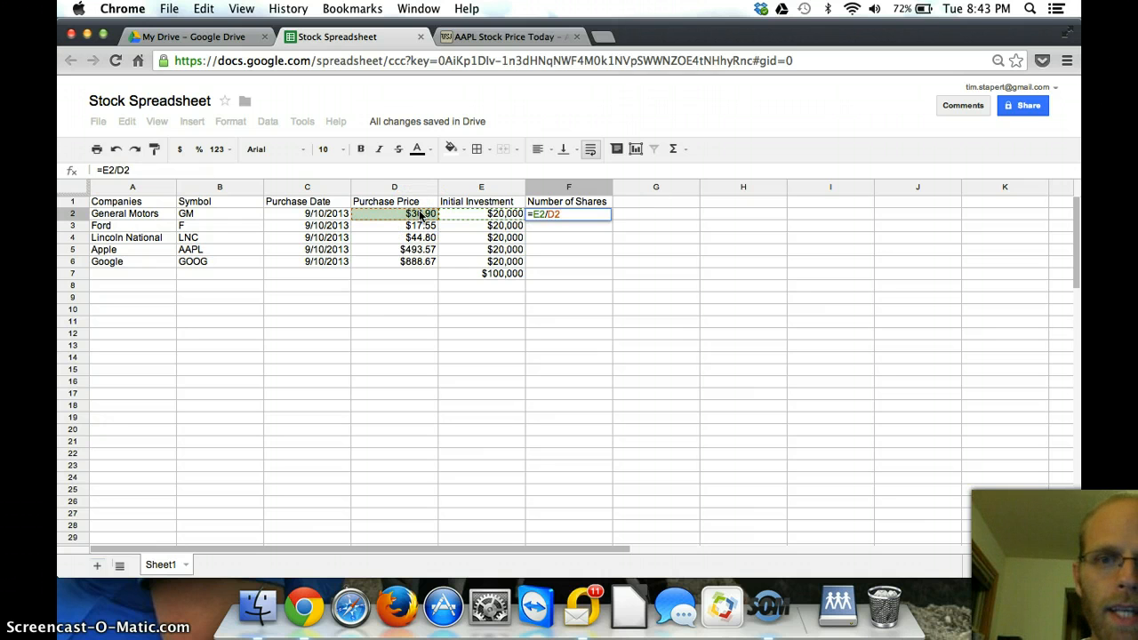
key(Return)
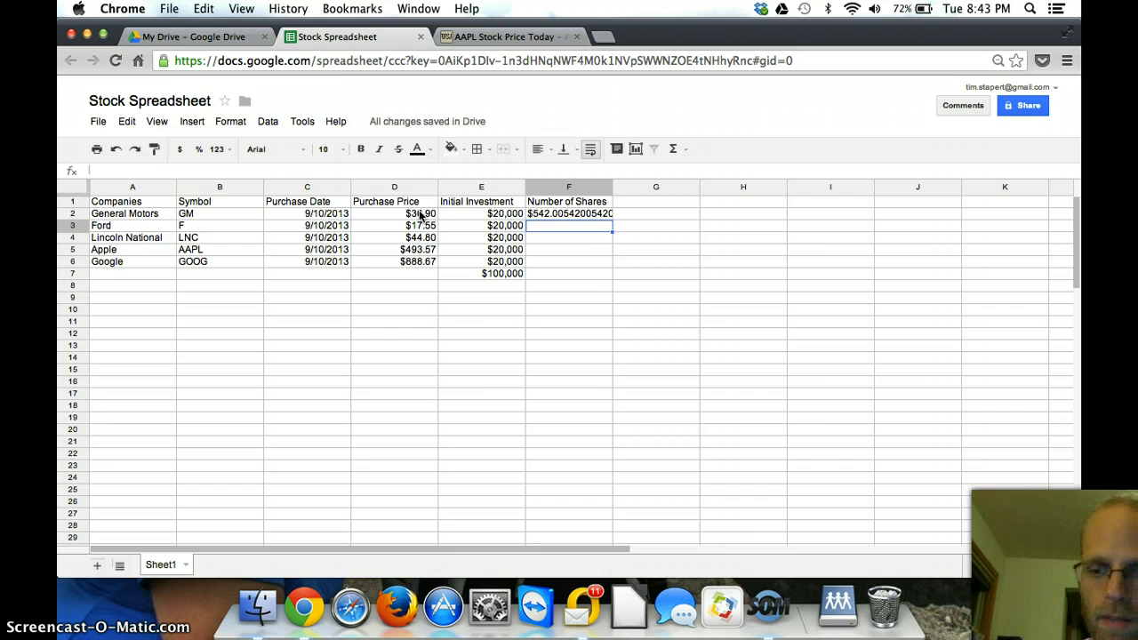
Step: Fill the number of shares formula down from F2 through F6 and check the copied formulas in F3 and F4
click(534, 216)
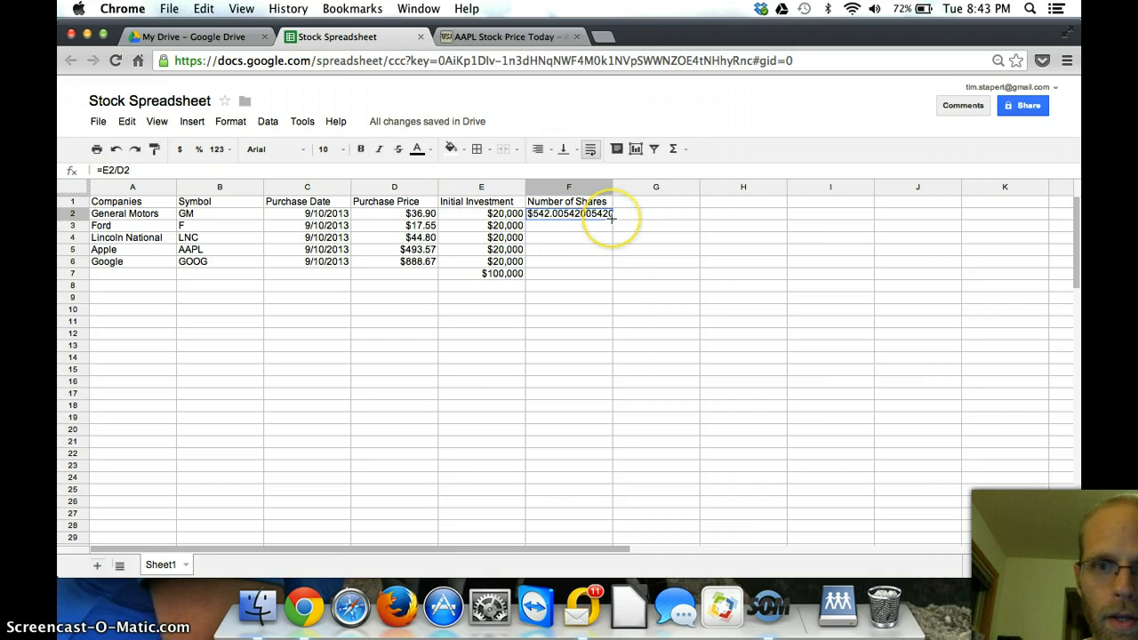
drag(611, 217, 612, 265)
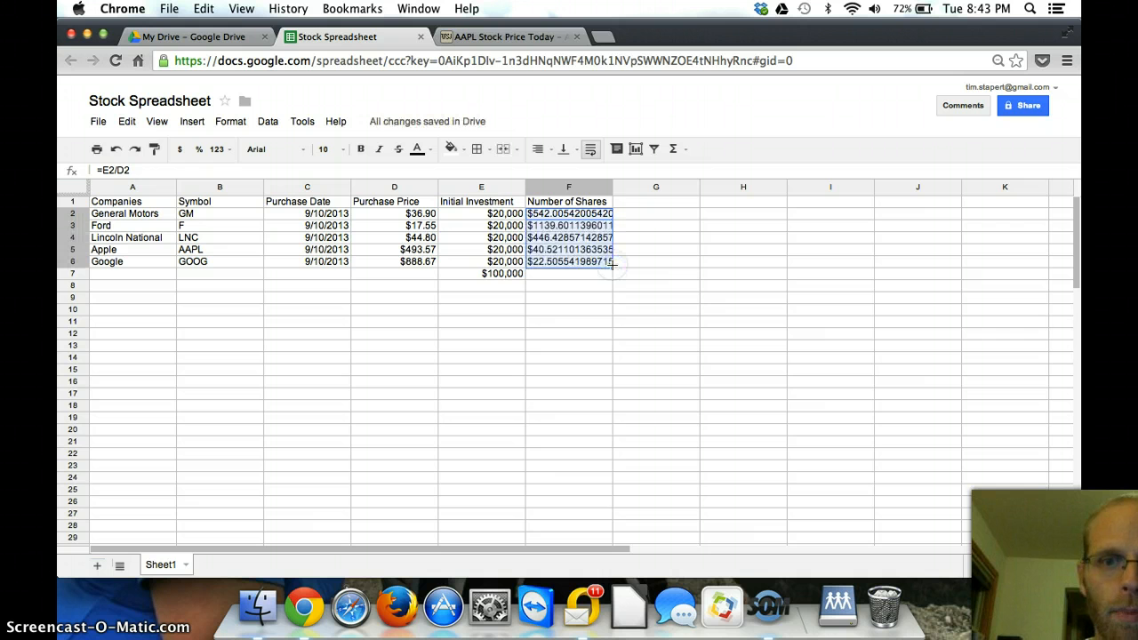
click(566, 228)
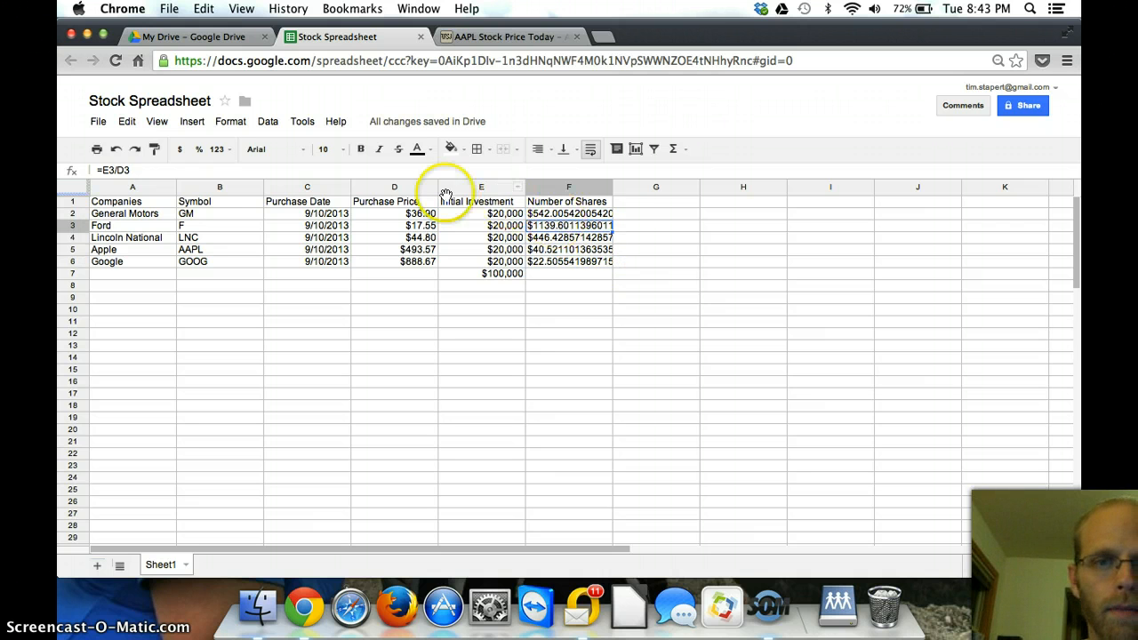
click(576, 236)
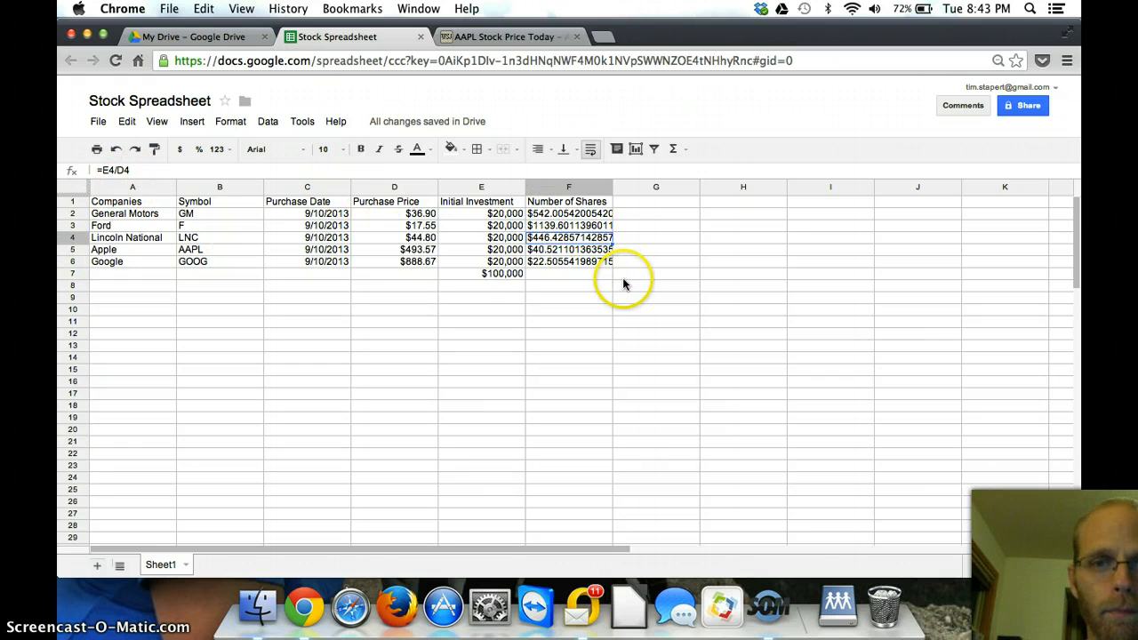
Step: Format the Number of Shares column F as plain numbers with two decimals
click(569, 186)
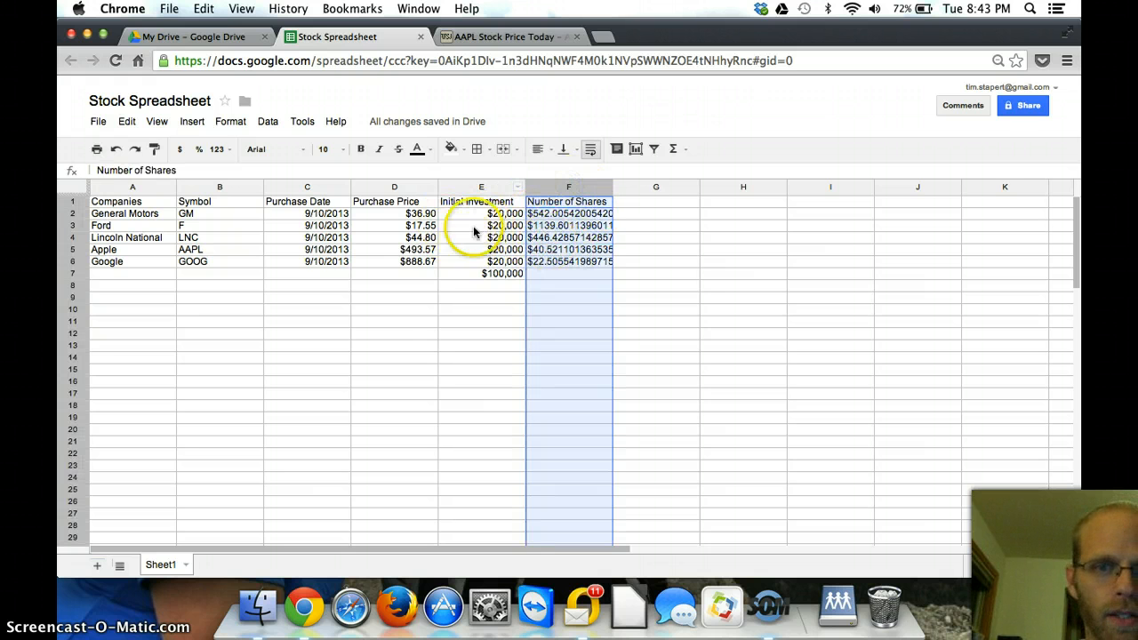
click(228, 122)
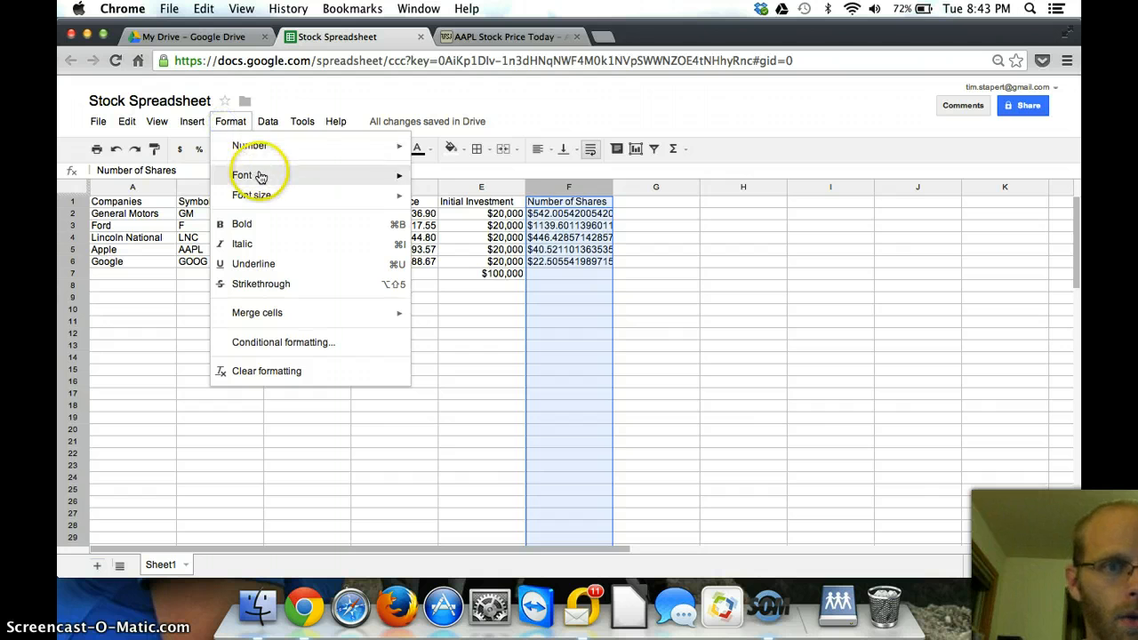
mouse_move(300, 153)
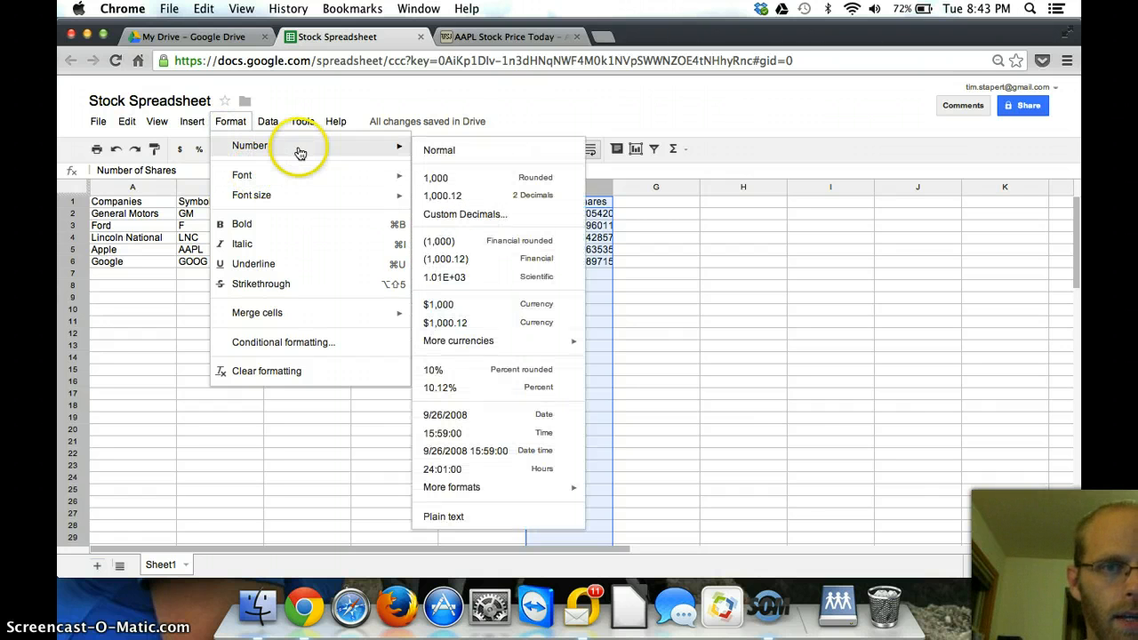
click(512, 201)
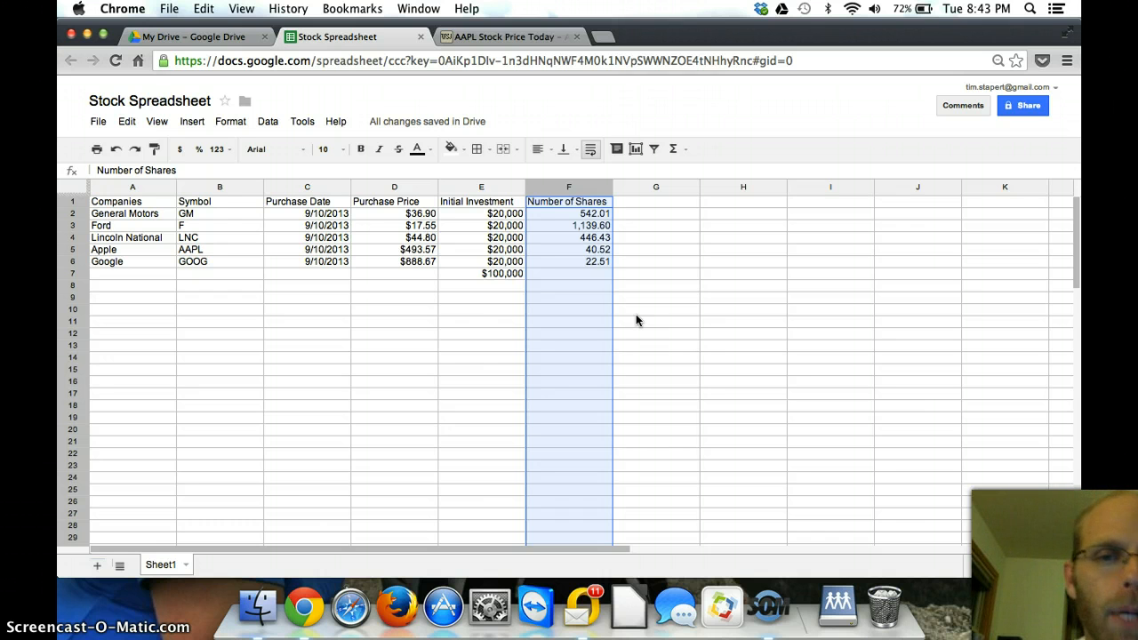
Step: Add the column header Current Share Price in G1
click(658, 203)
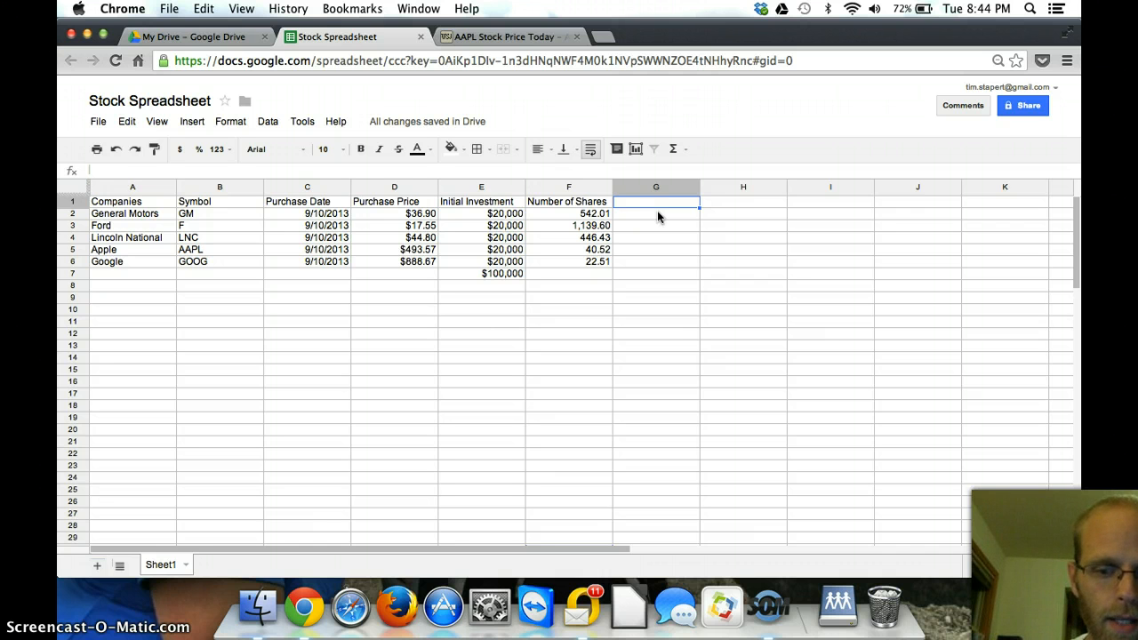
text(Curren)
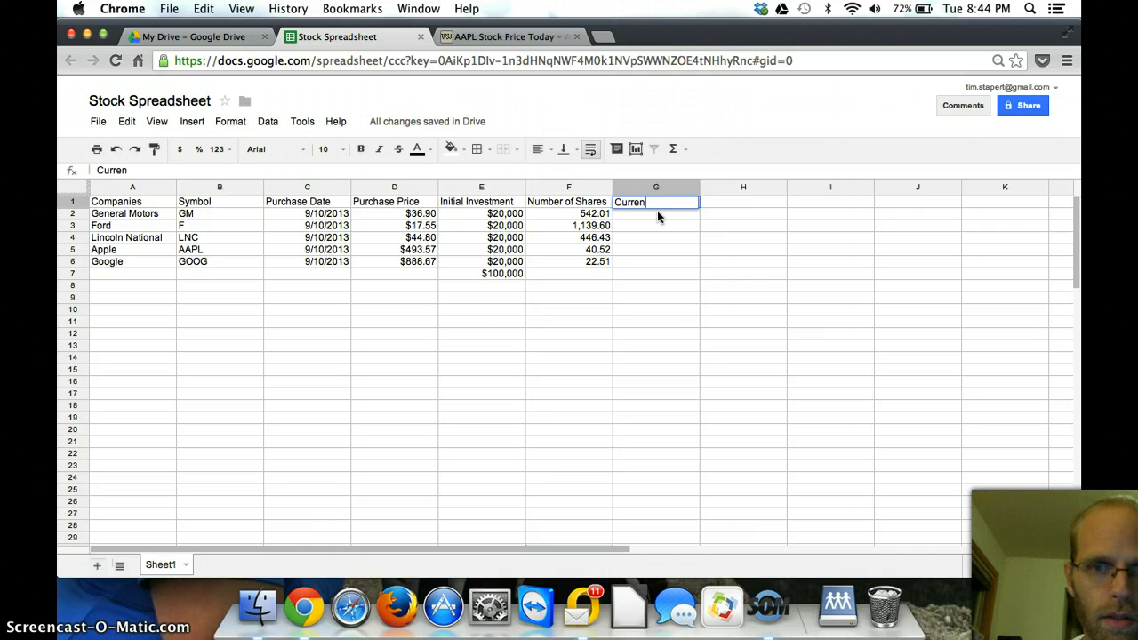
text(t Share)
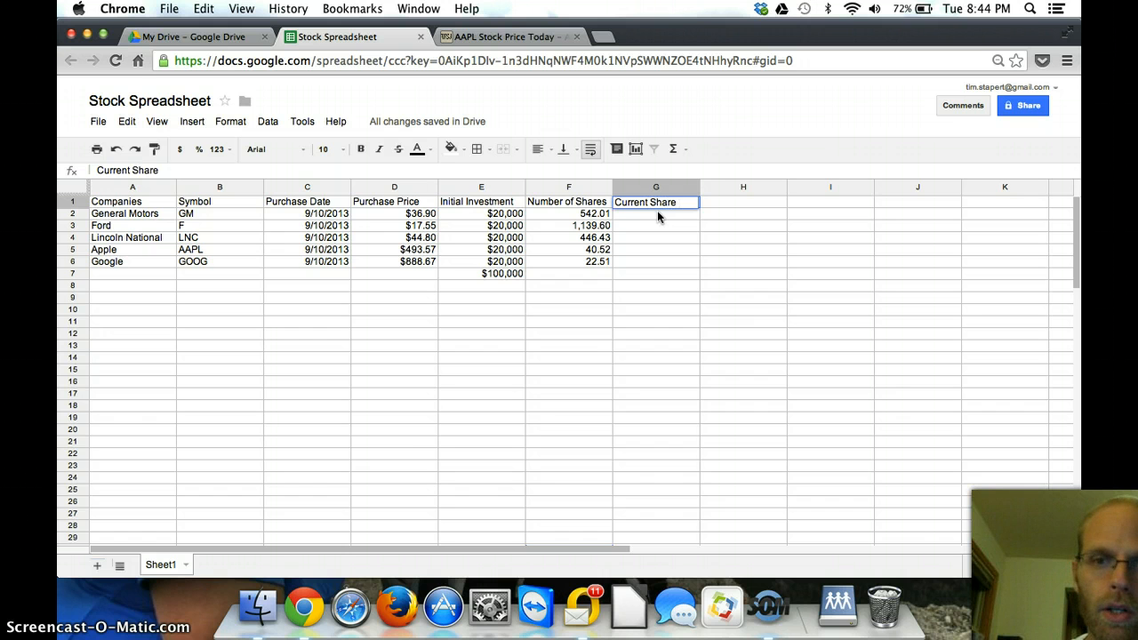
text( Price)
key(Return)
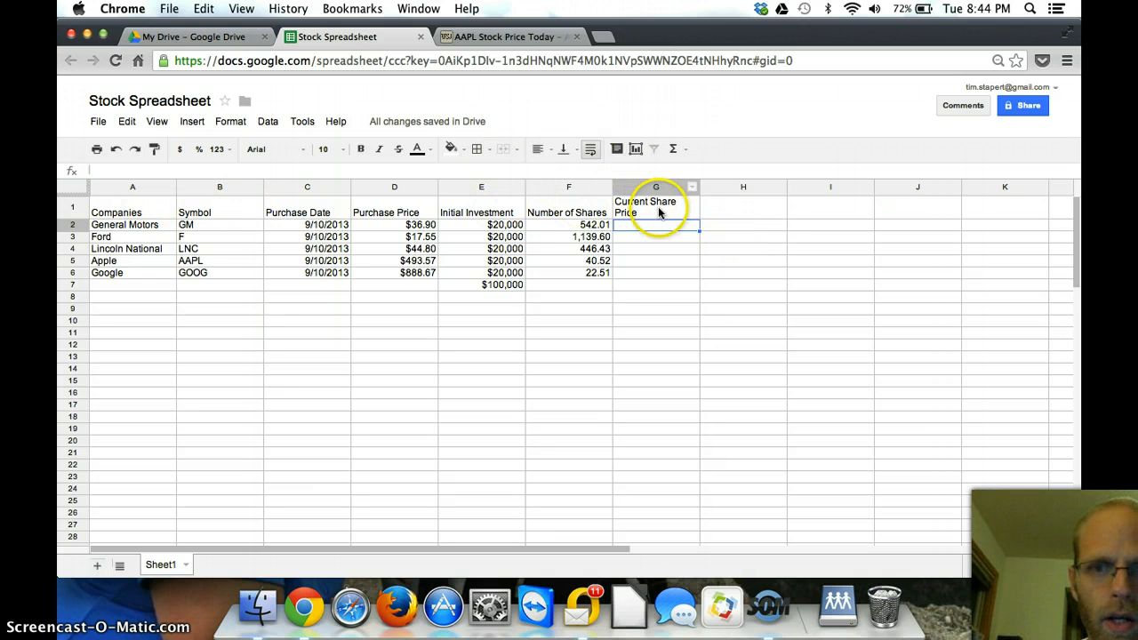
Step: Shorten the G1 header to Current Price by removing the word Share
click(670, 213)
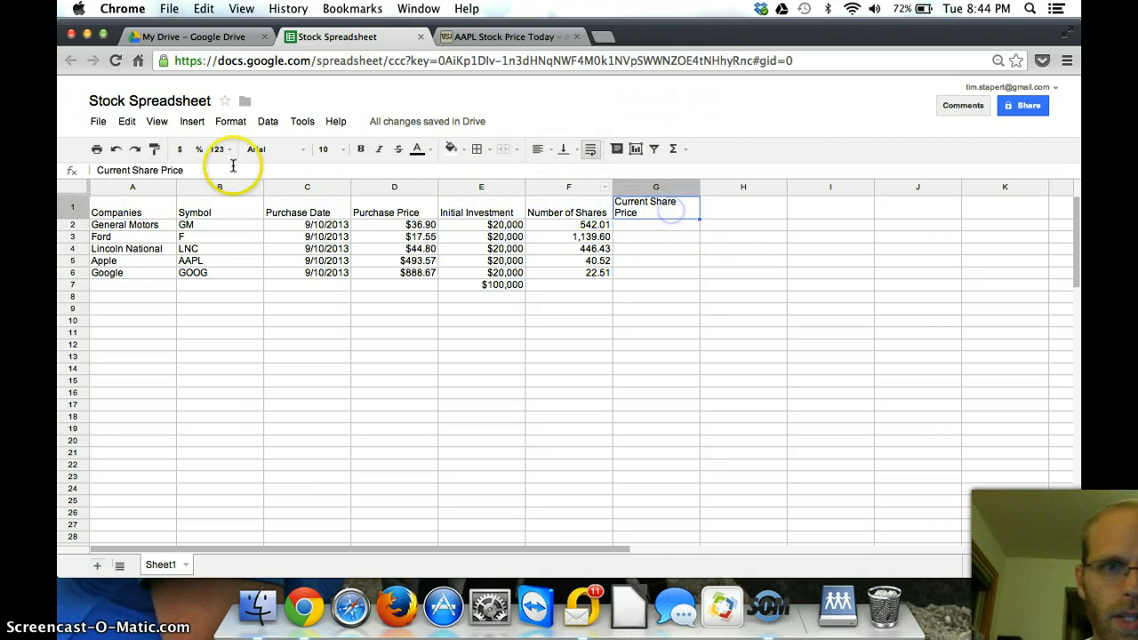
double_click(145, 170)
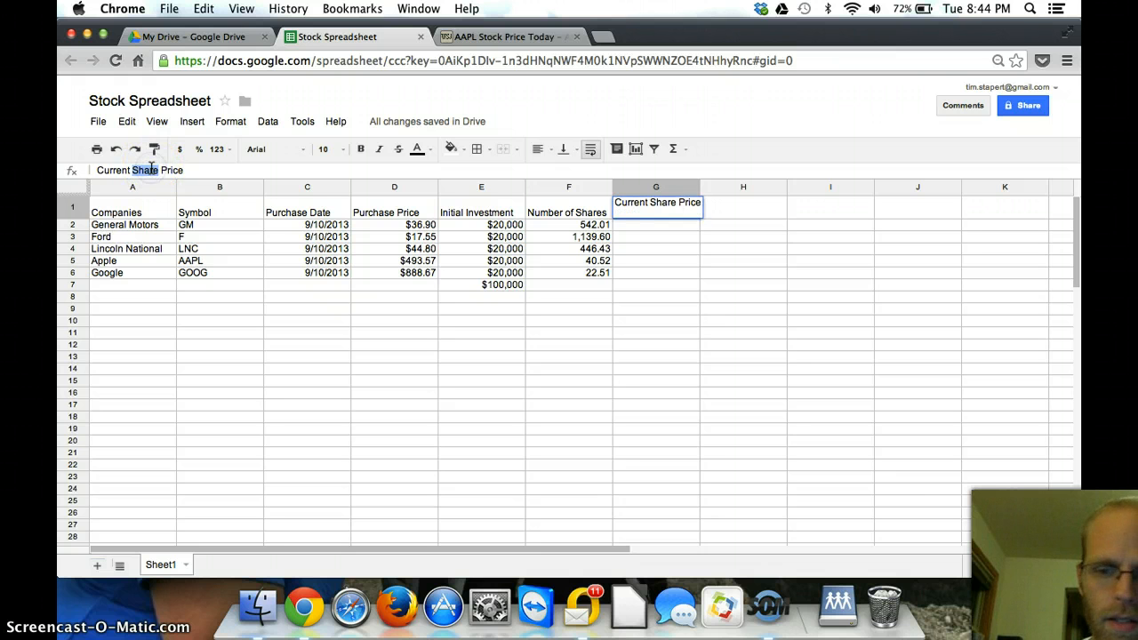
key(BackSpace)
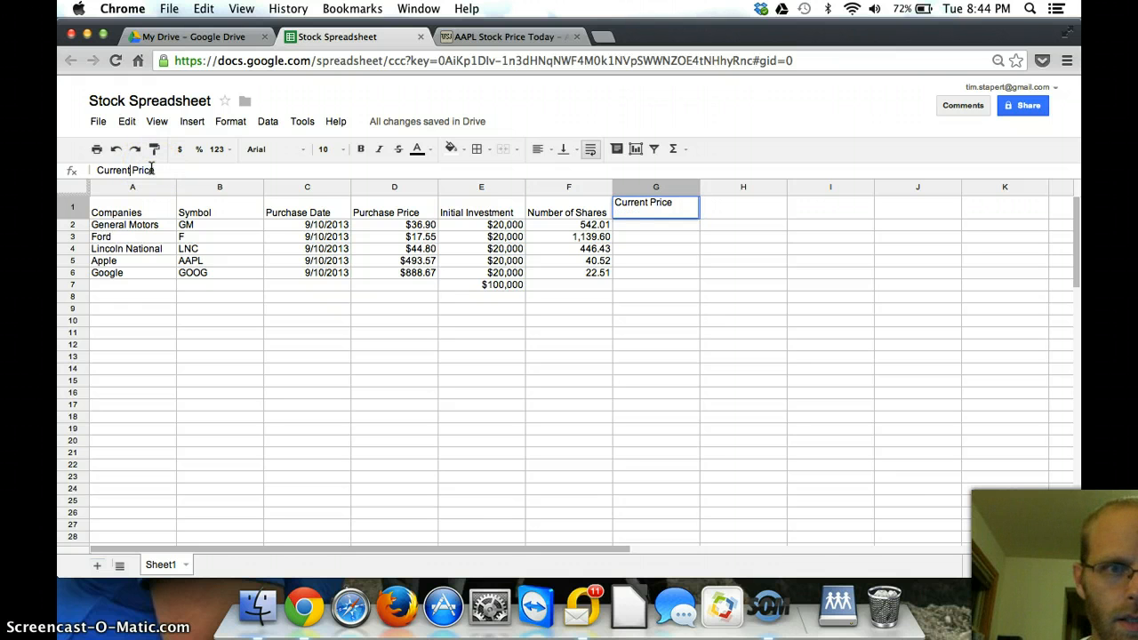
Step: Retrieve the General Motors current price in G2 with the formula =GoogleFinance(B2,"price")
click(626, 224)
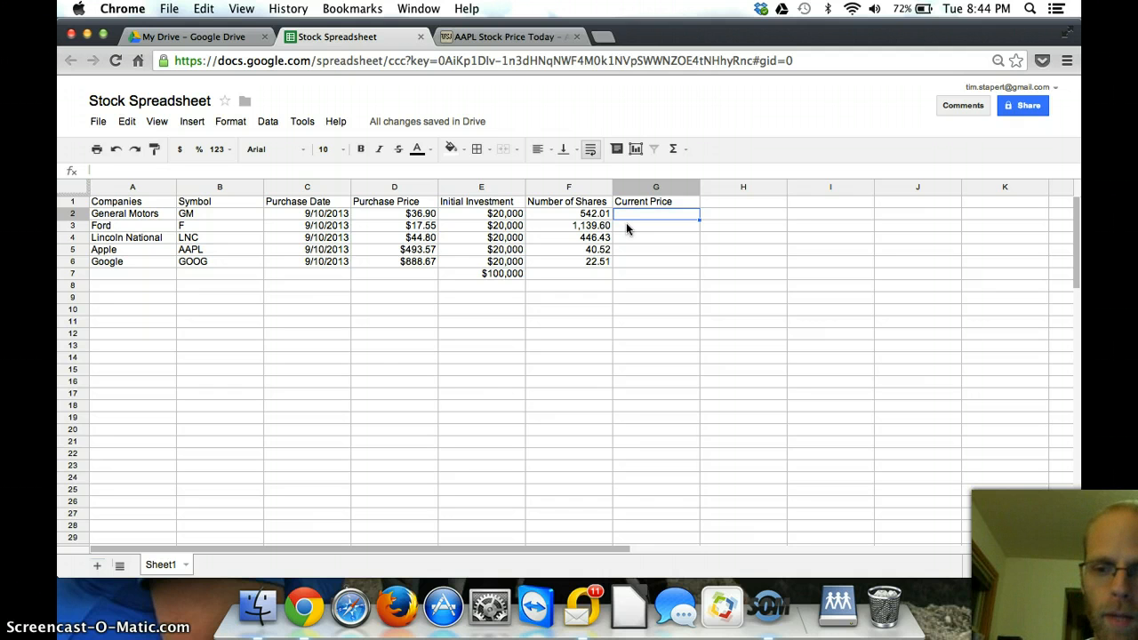
text(=)
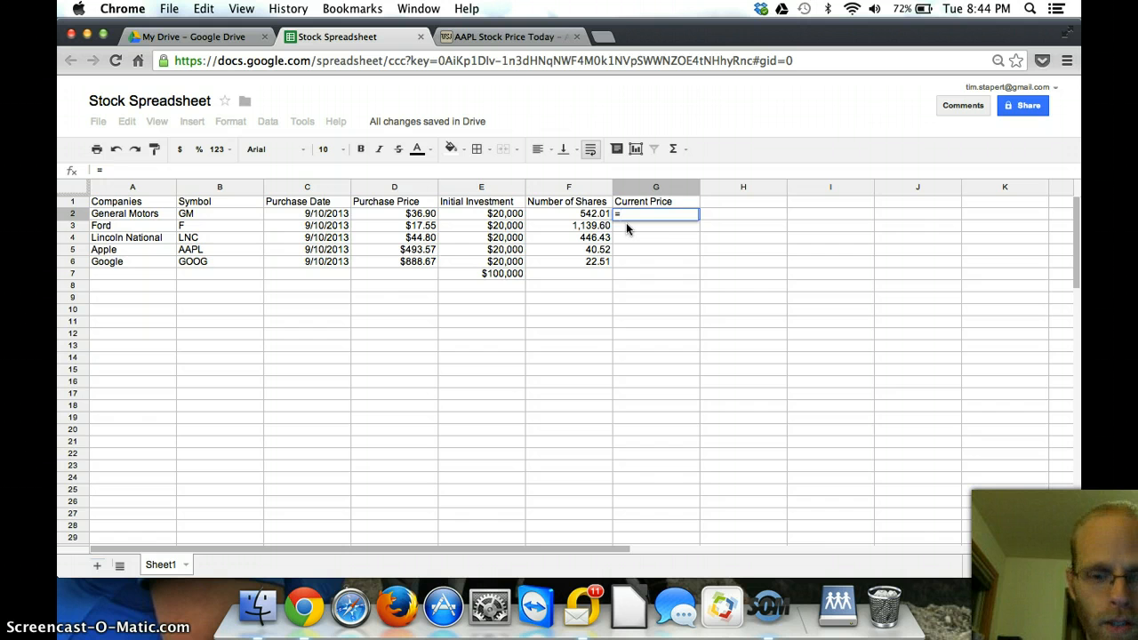
text(goo)
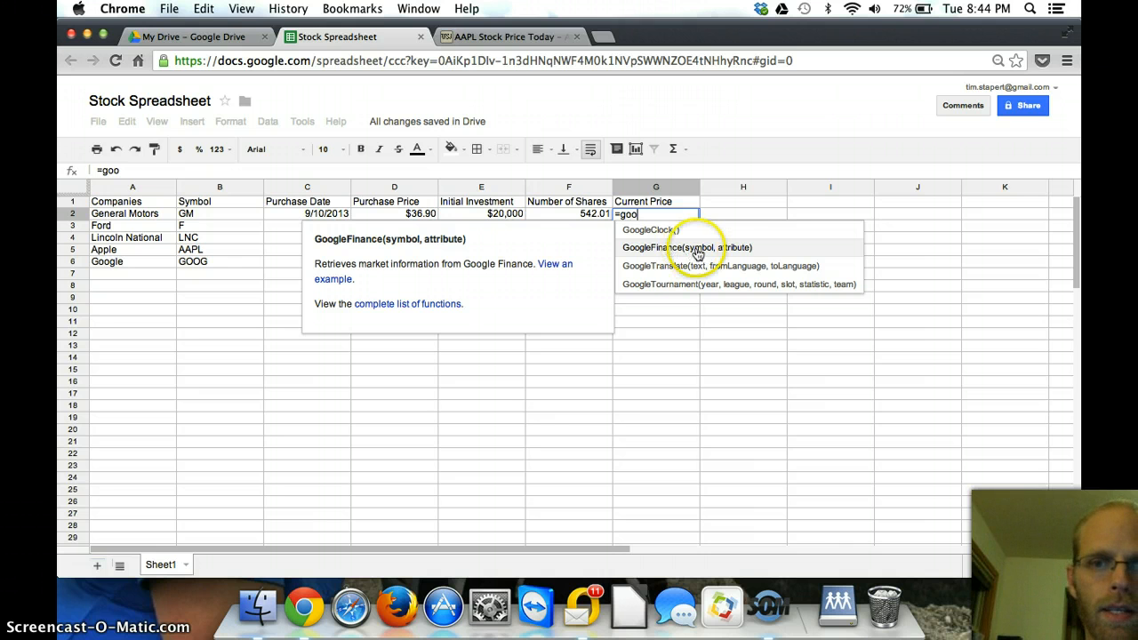
click(731, 255)
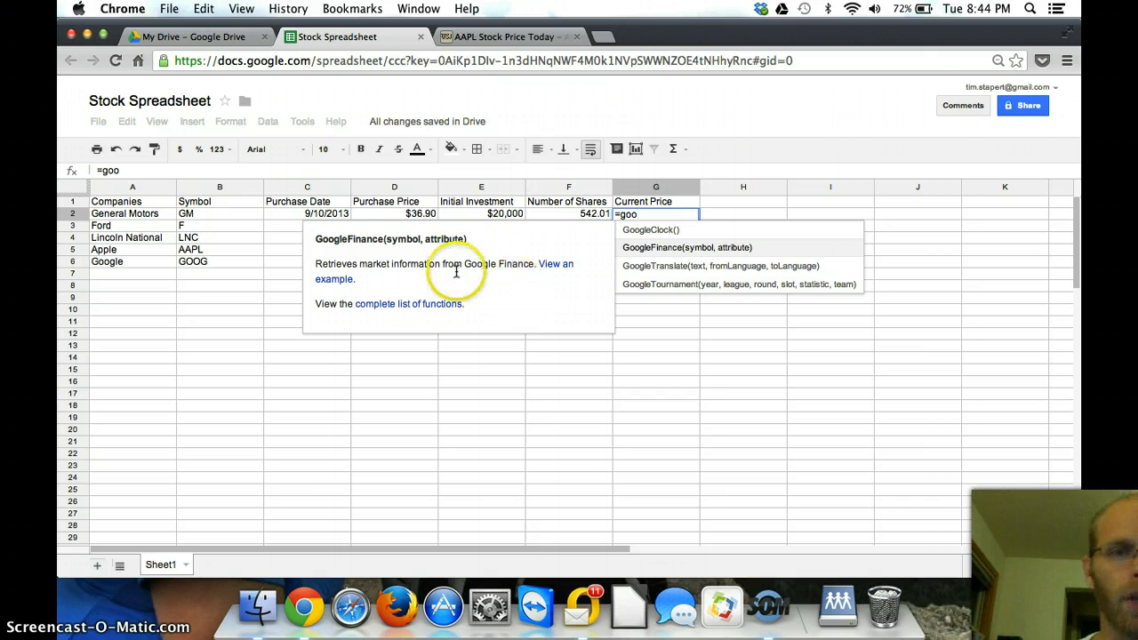
click(653, 250)
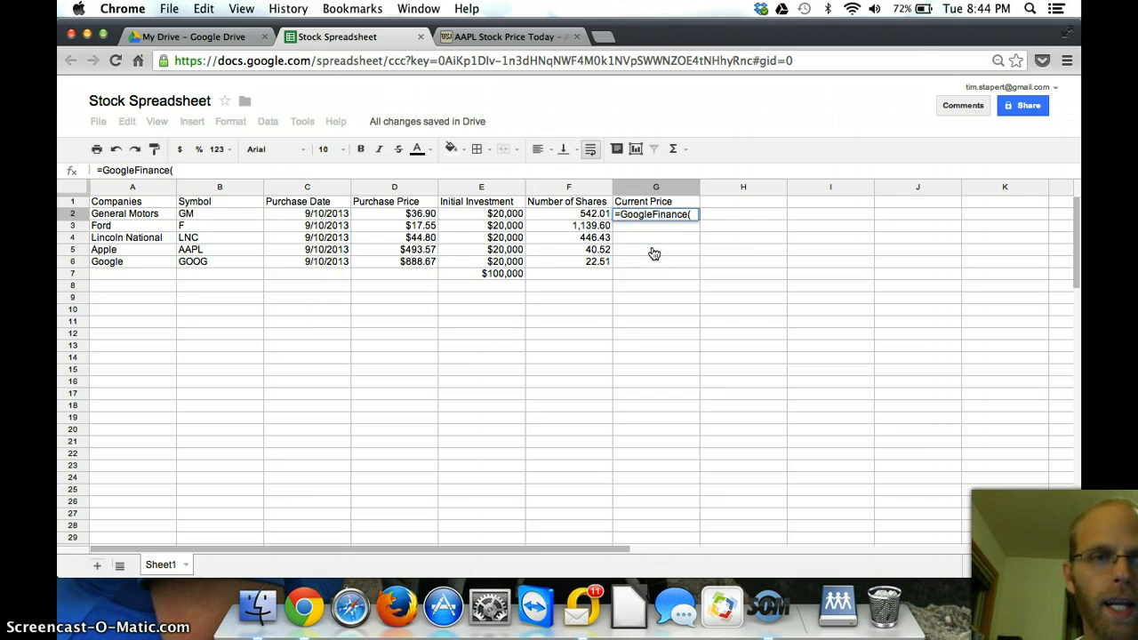
click(205, 217)
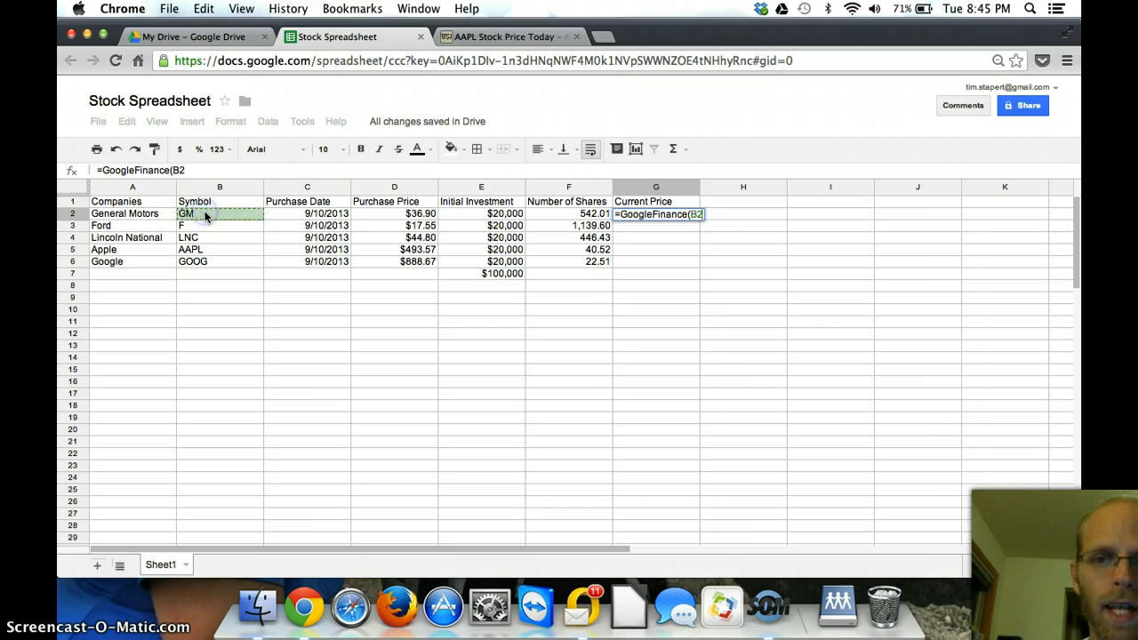
text(,)
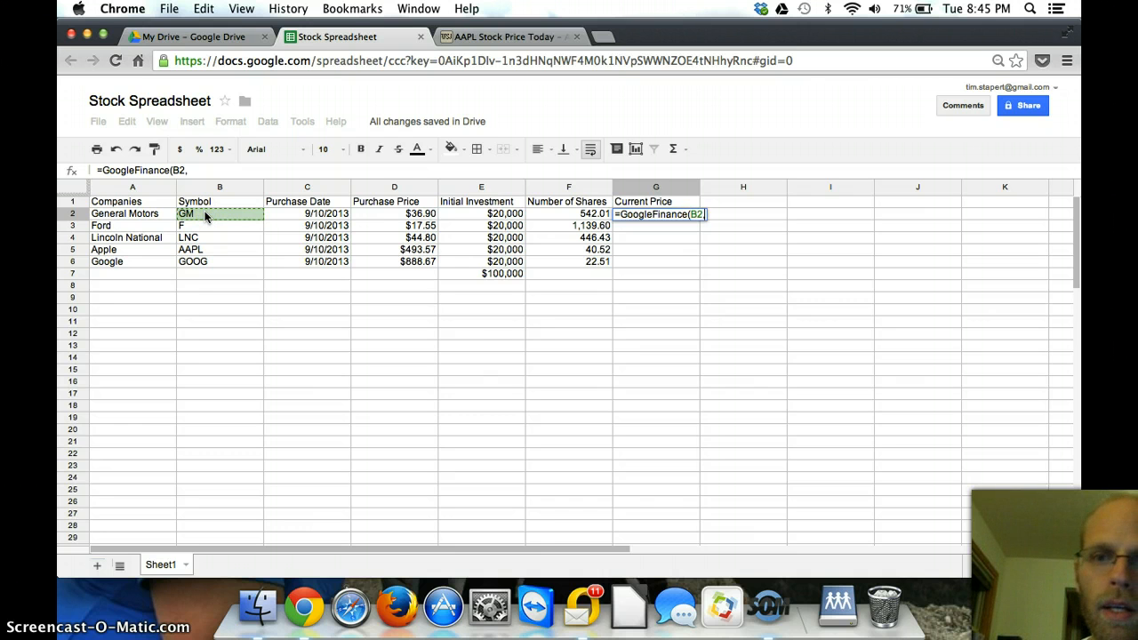
text(")
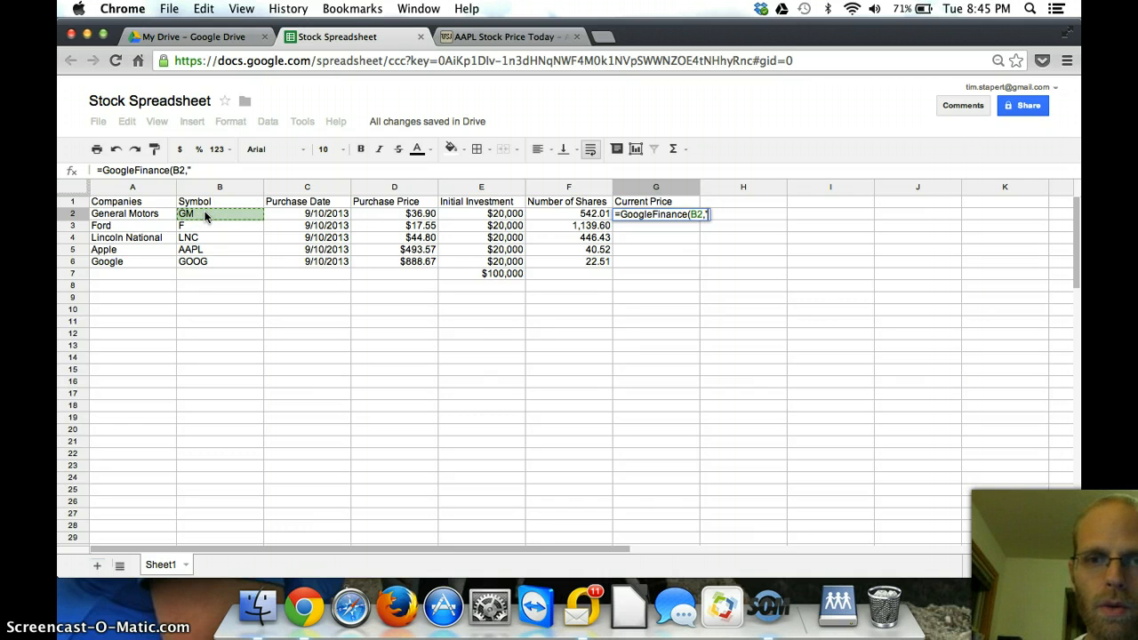
text(price)
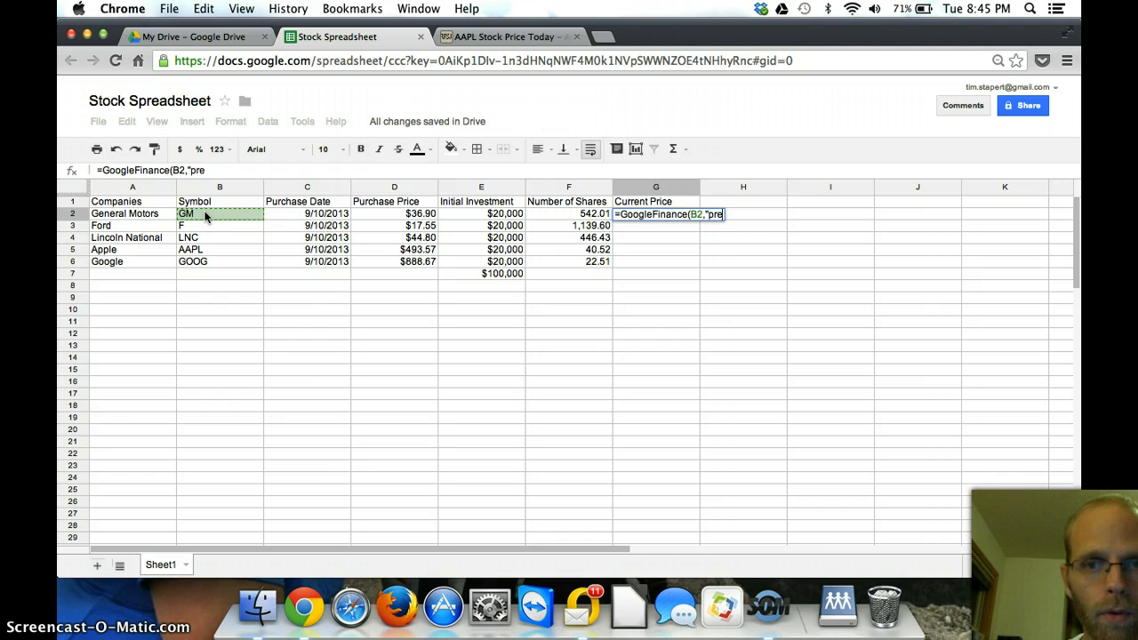
text(")
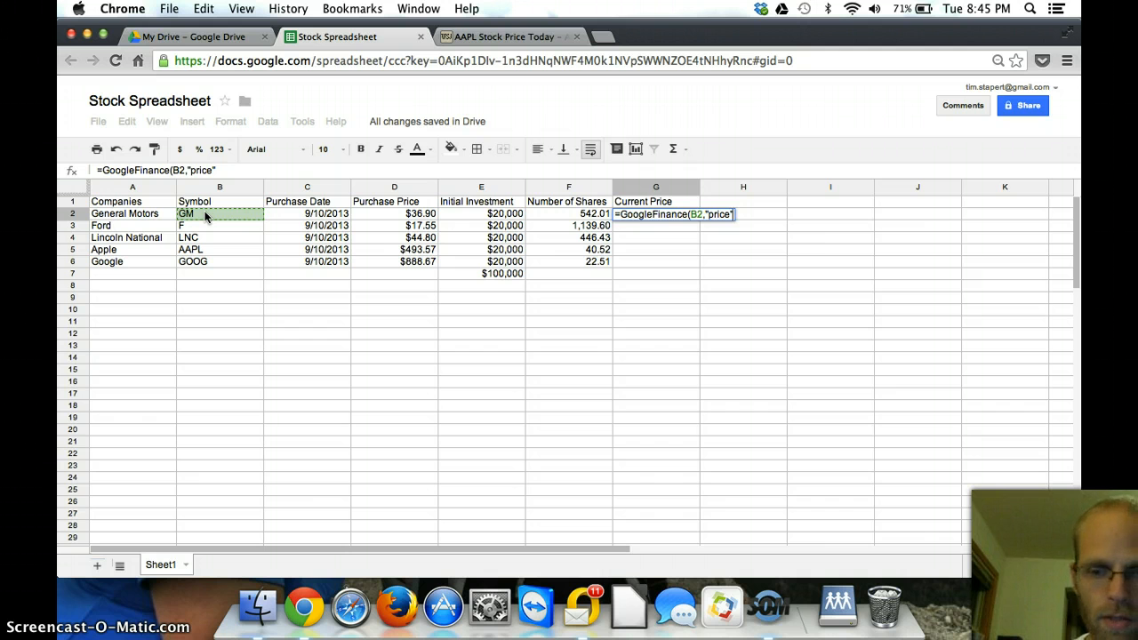
text())
key(Return)
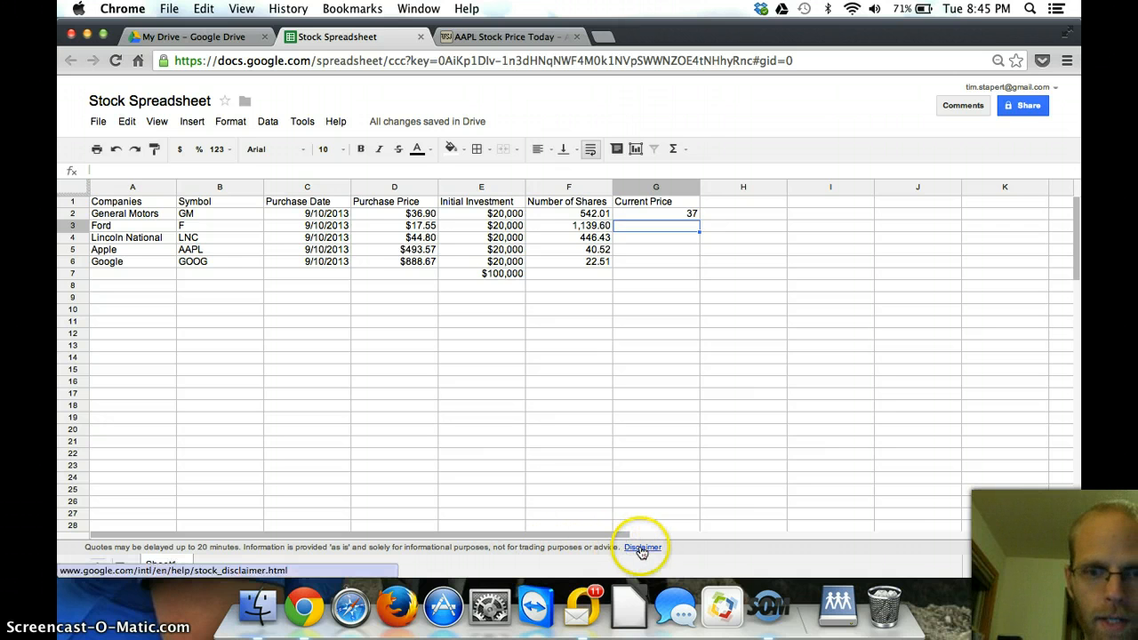
Step: Fill the current price formula down from G2 through G6 and format column G as dollar currency with cents
click(670, 216)
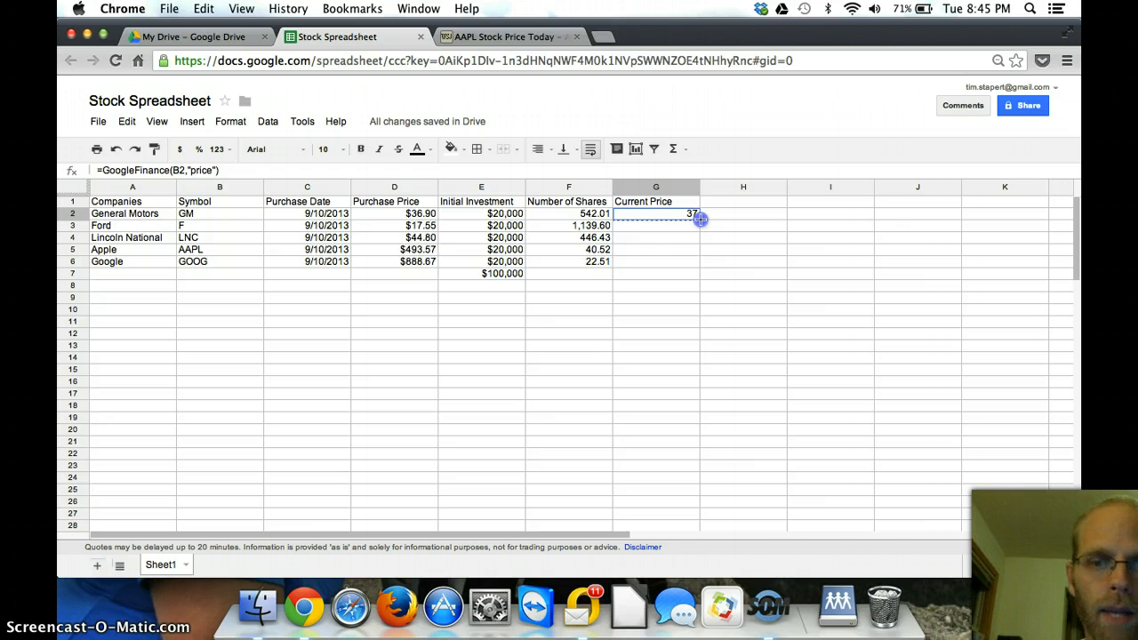
drag(700, 219, 697, 259)
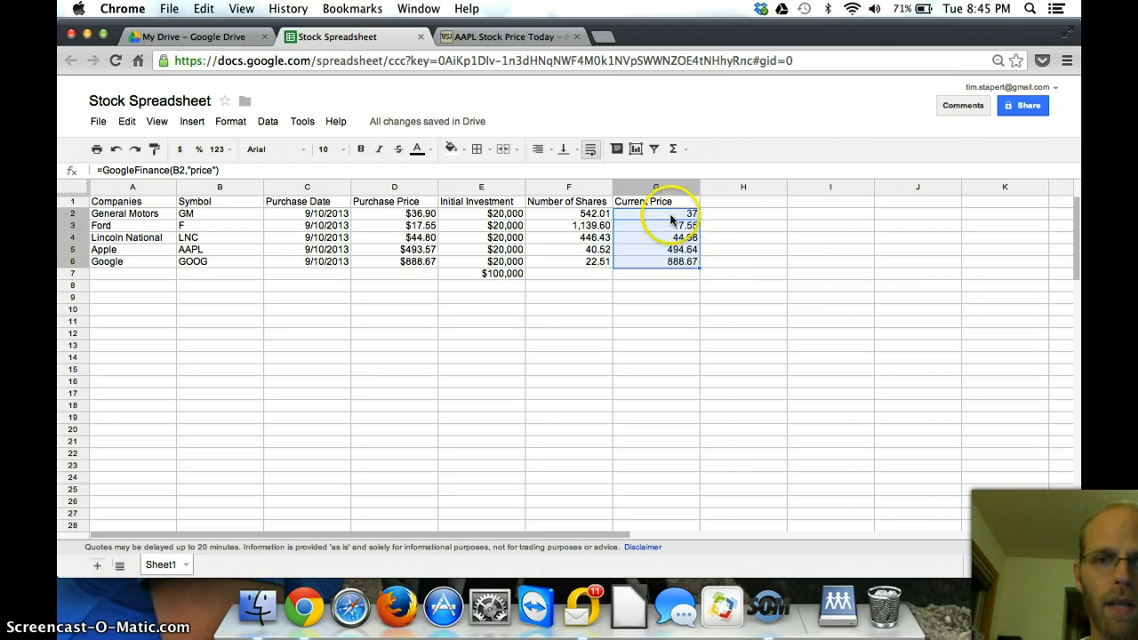
click(655, 186)
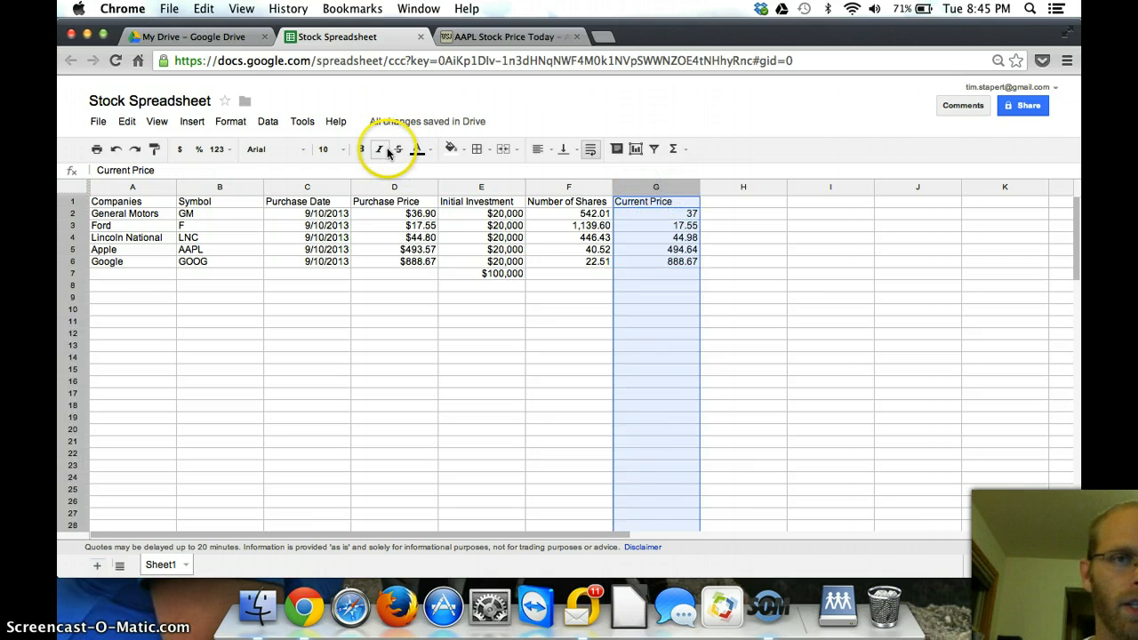
click(183, 149)
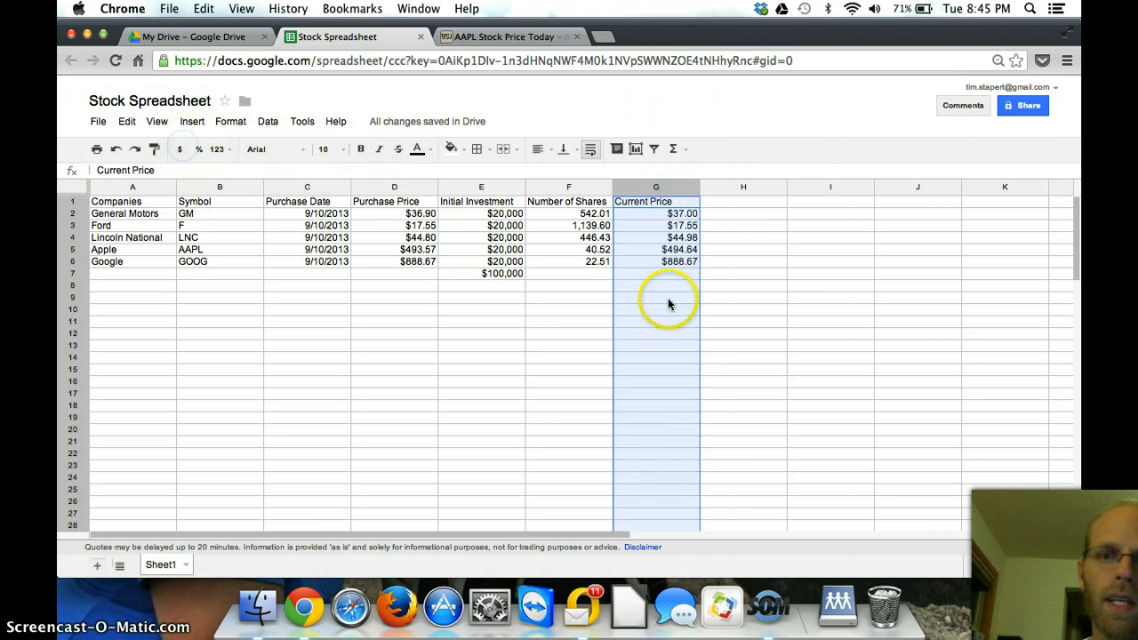
Step: Add the column header Current Value in H1
click(731, 203)
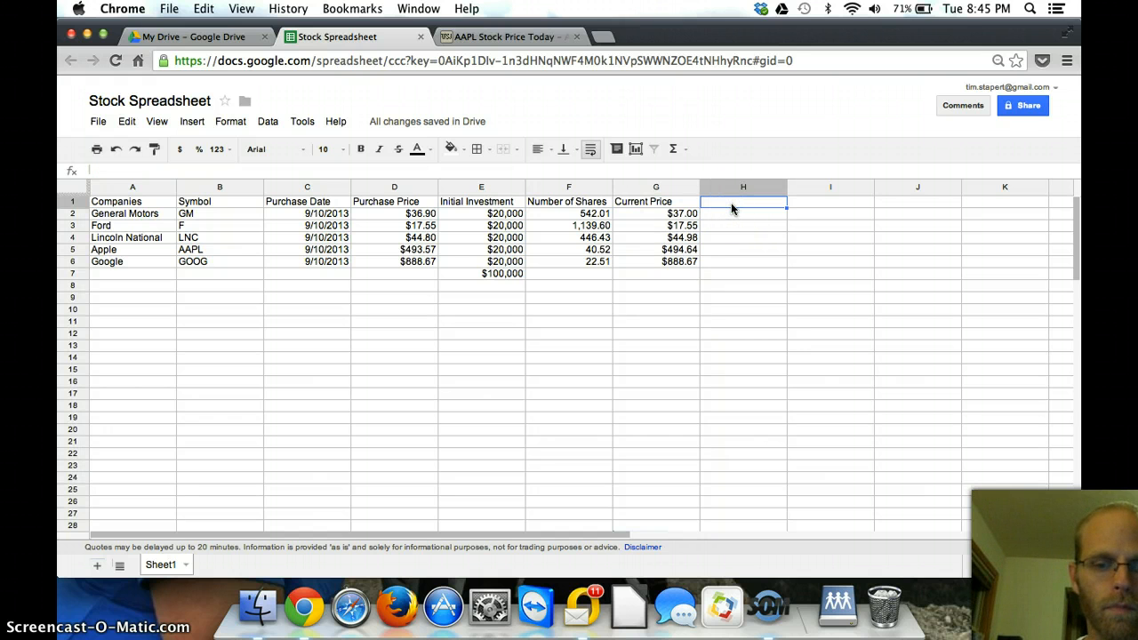
text(Cu)
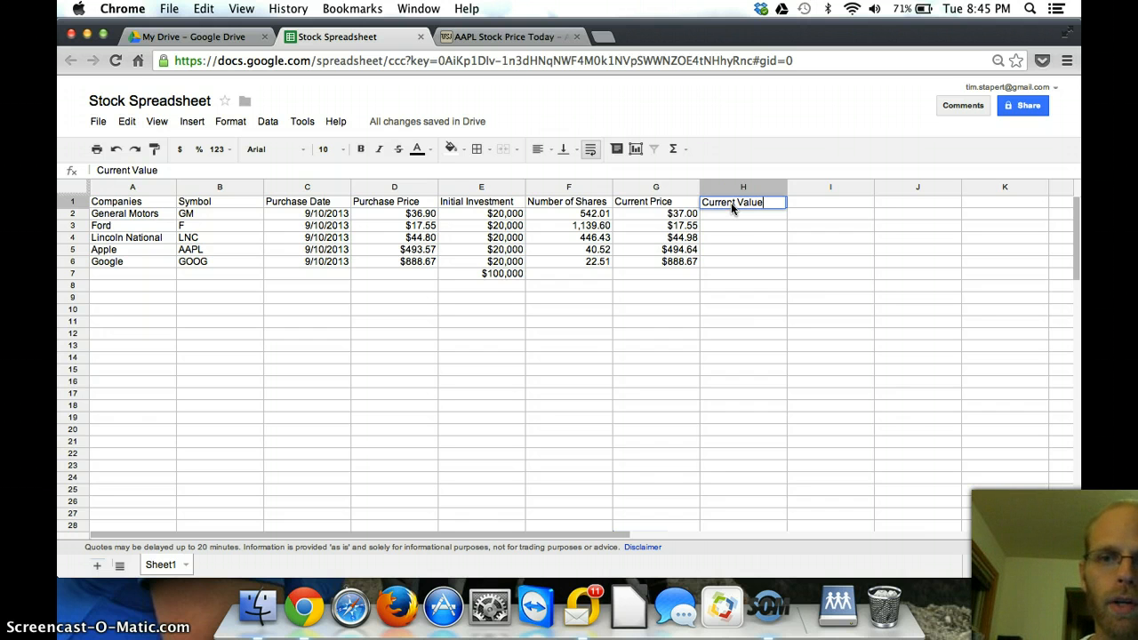
text(rrent Value)
key(Return)
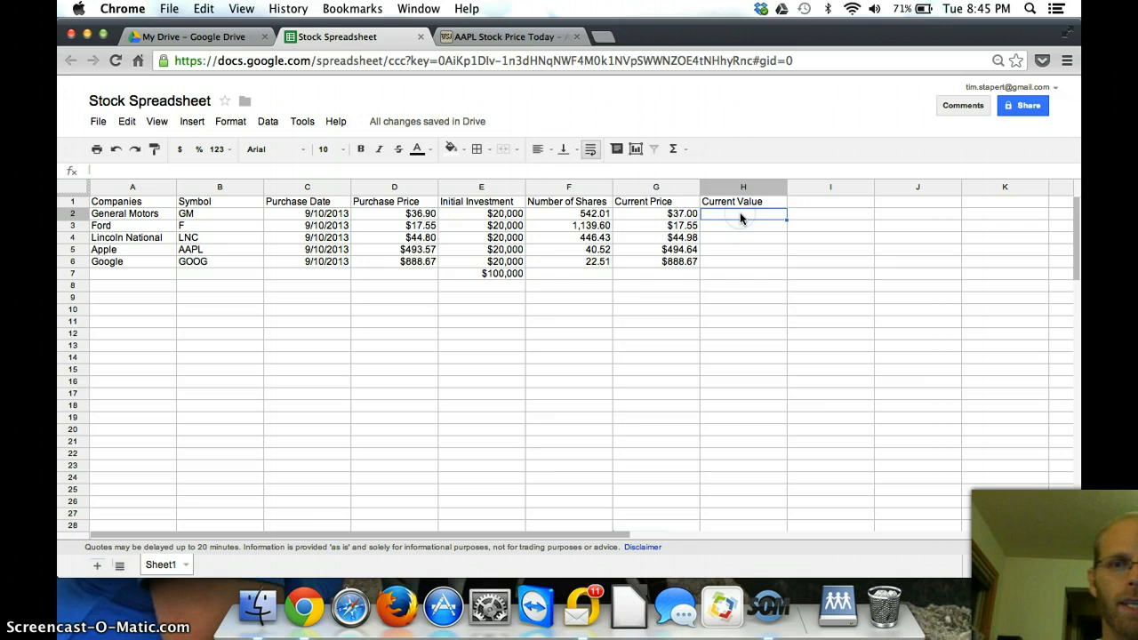
Step: Calculate the General Motors current value in H2 by multiplying shares by current price with the formula =F2*G2
click(594, 214)
click(655, 215)
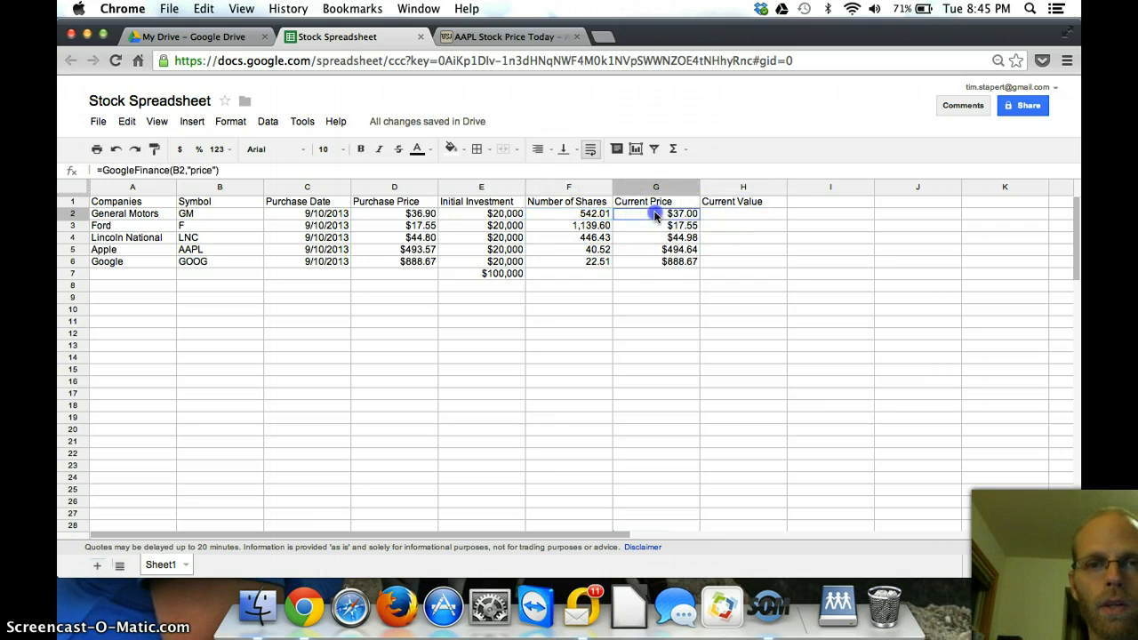
click(714, 217)
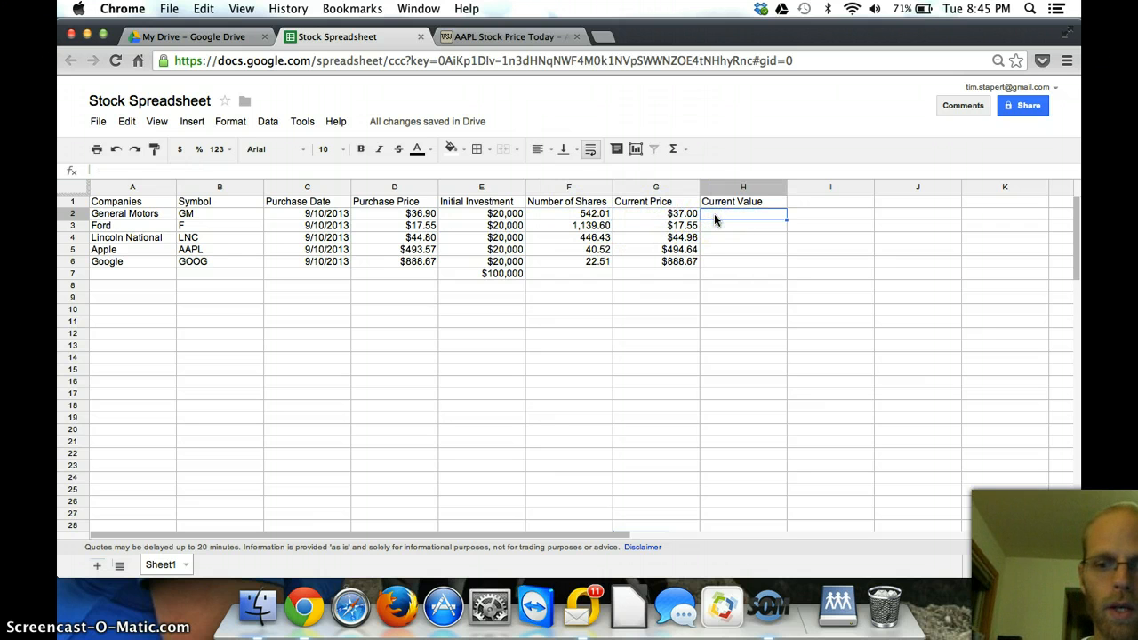
text(=)
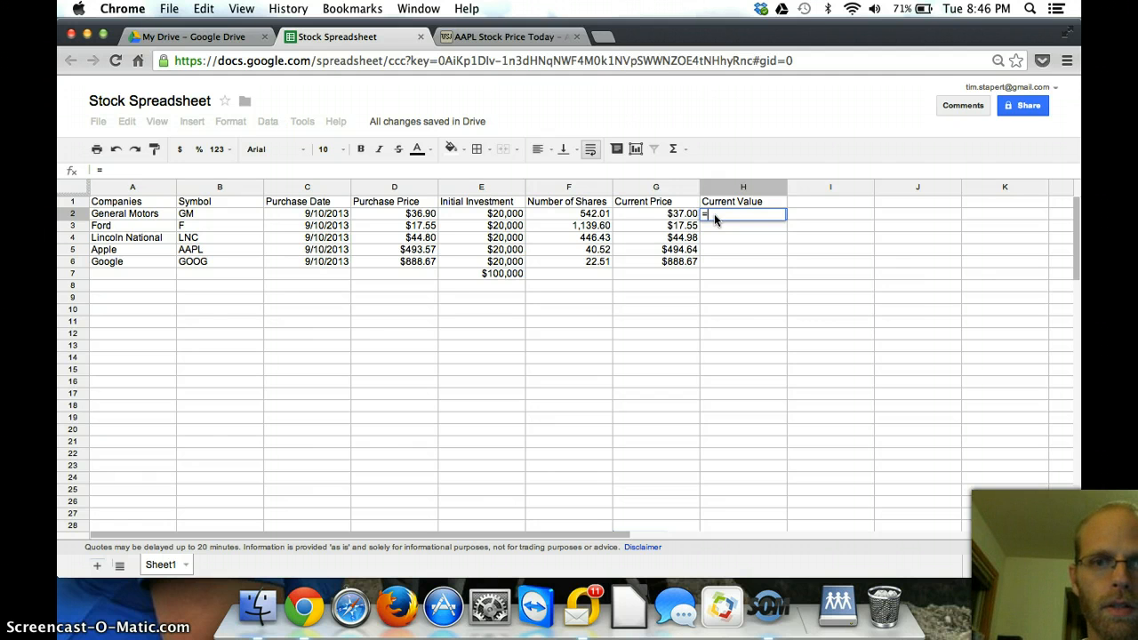
click(584, 214)
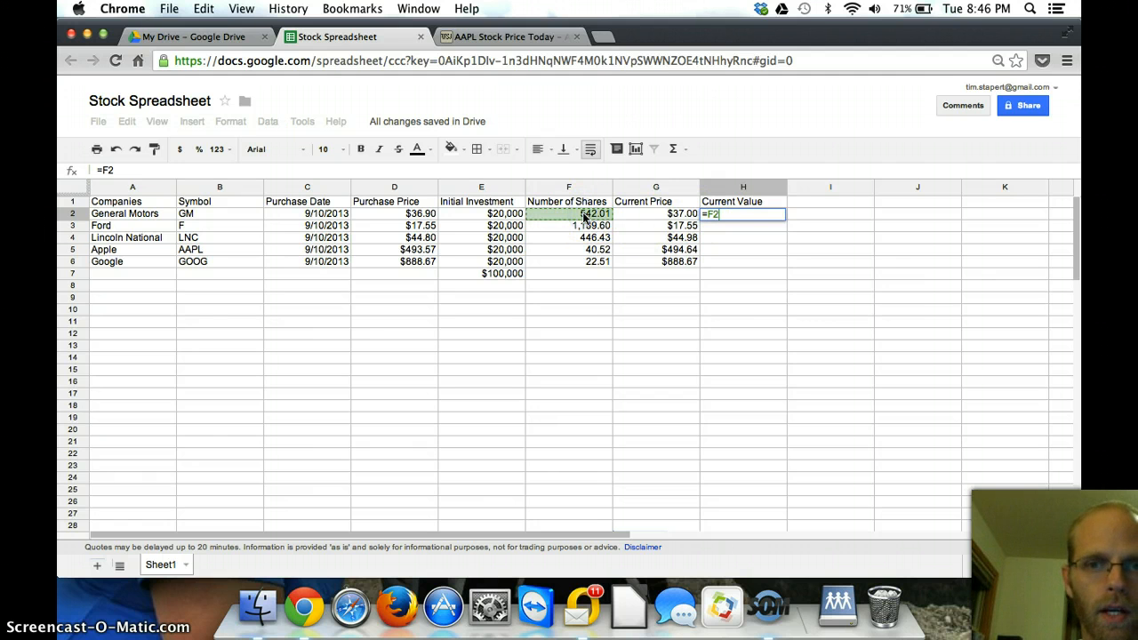
click(651, 213)
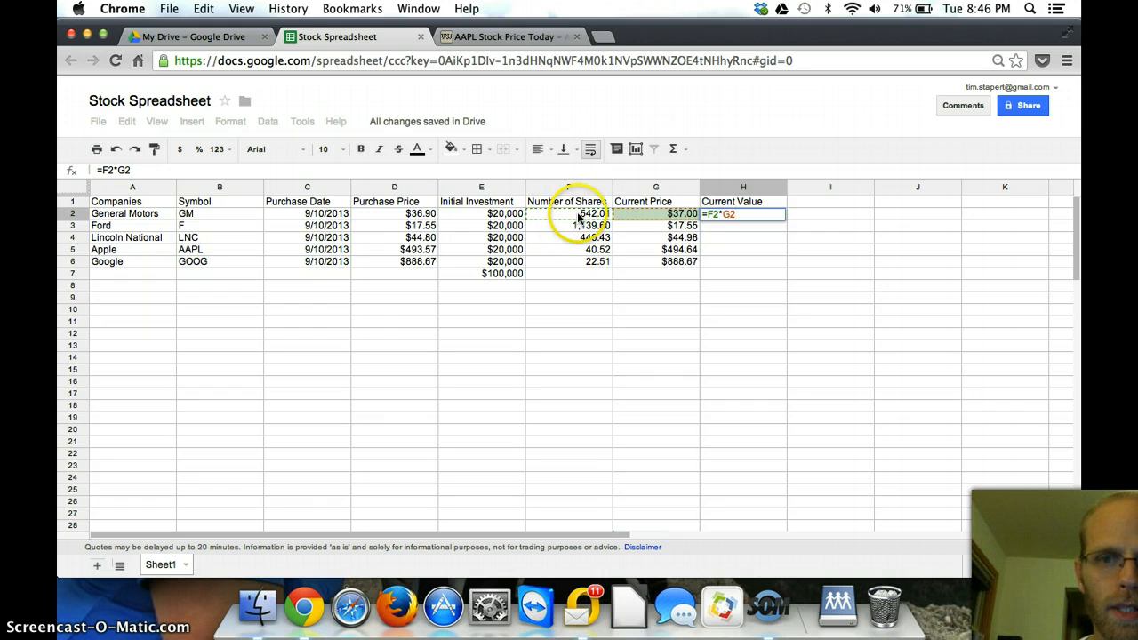
key(Return)
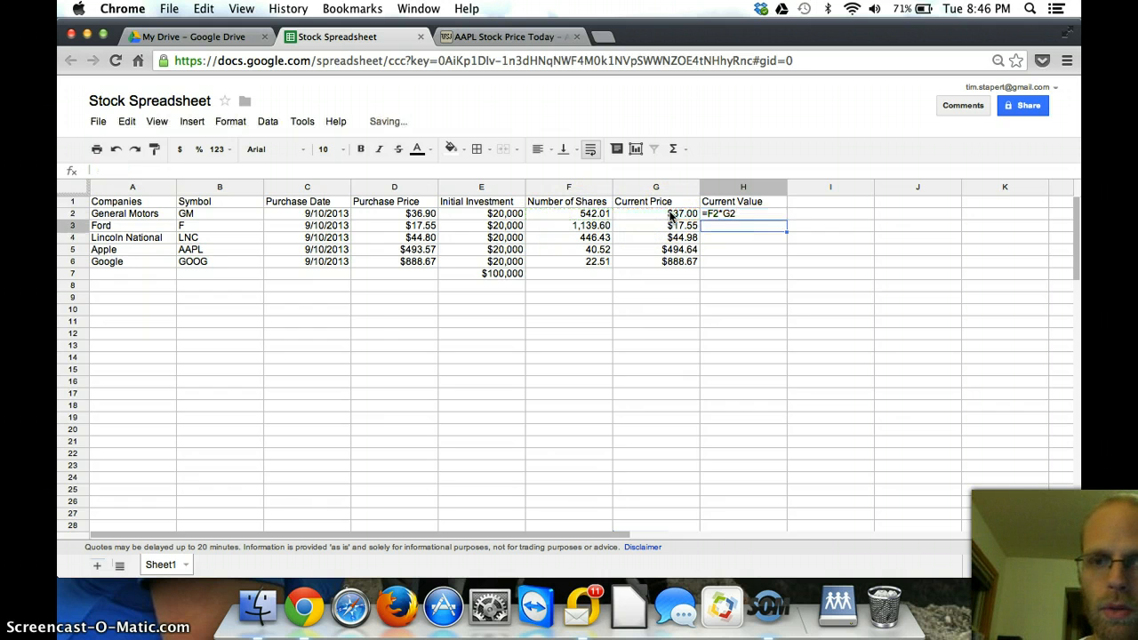
Step: Fill the current value formula down from H2 through H6 and format column H as dollar currency with cents
click(763, 213)
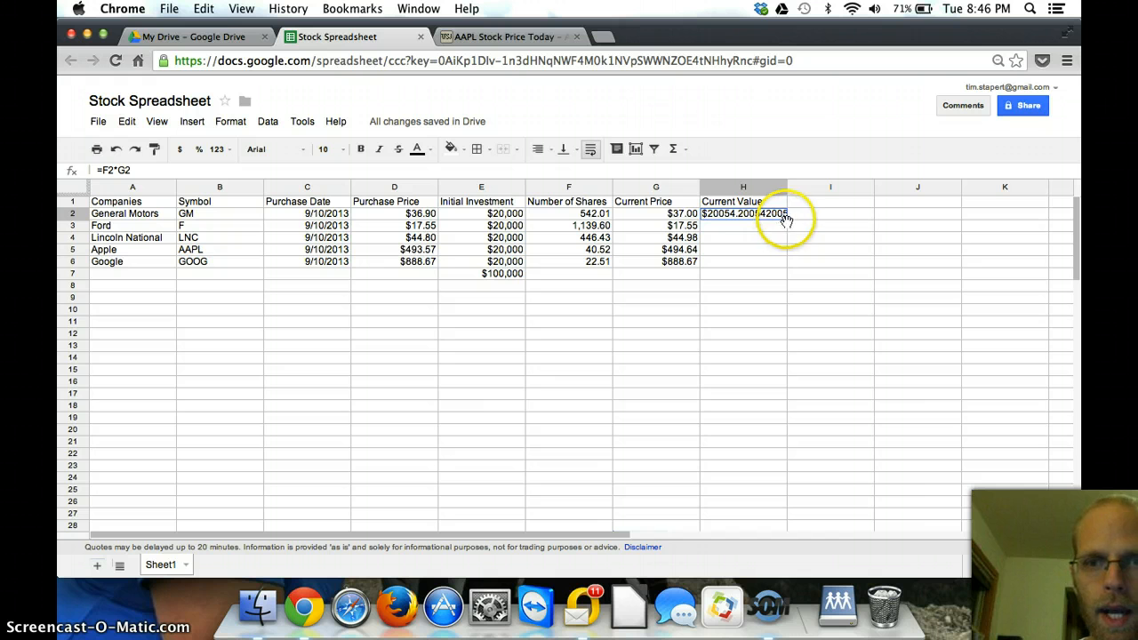
drag(786, 220, 784, 261)
click(743, 187)
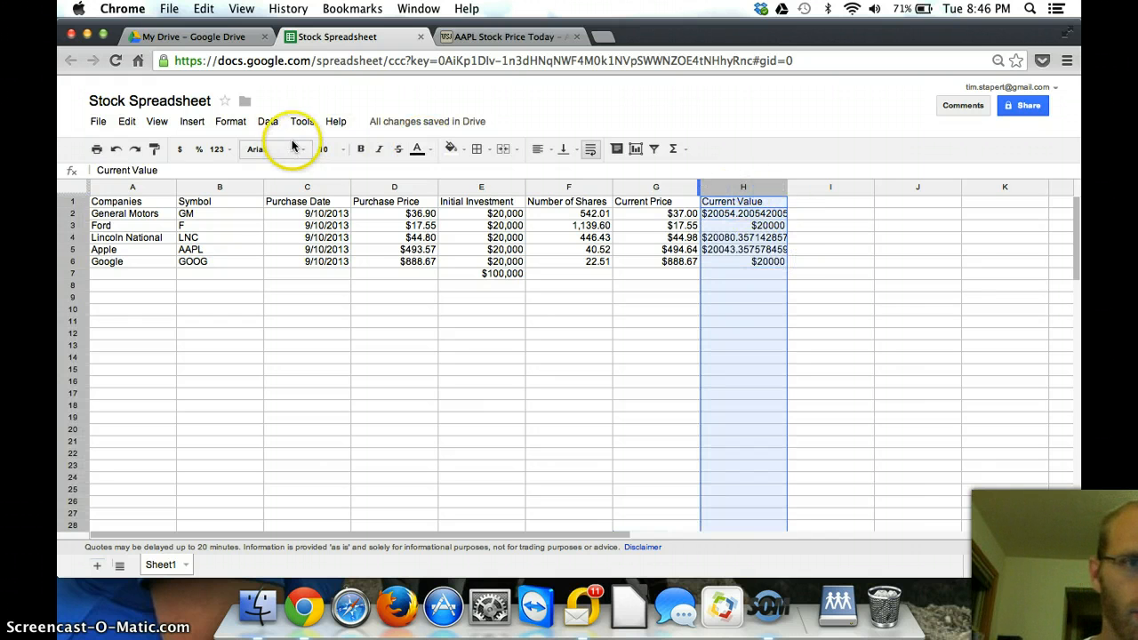
click(180, 148)
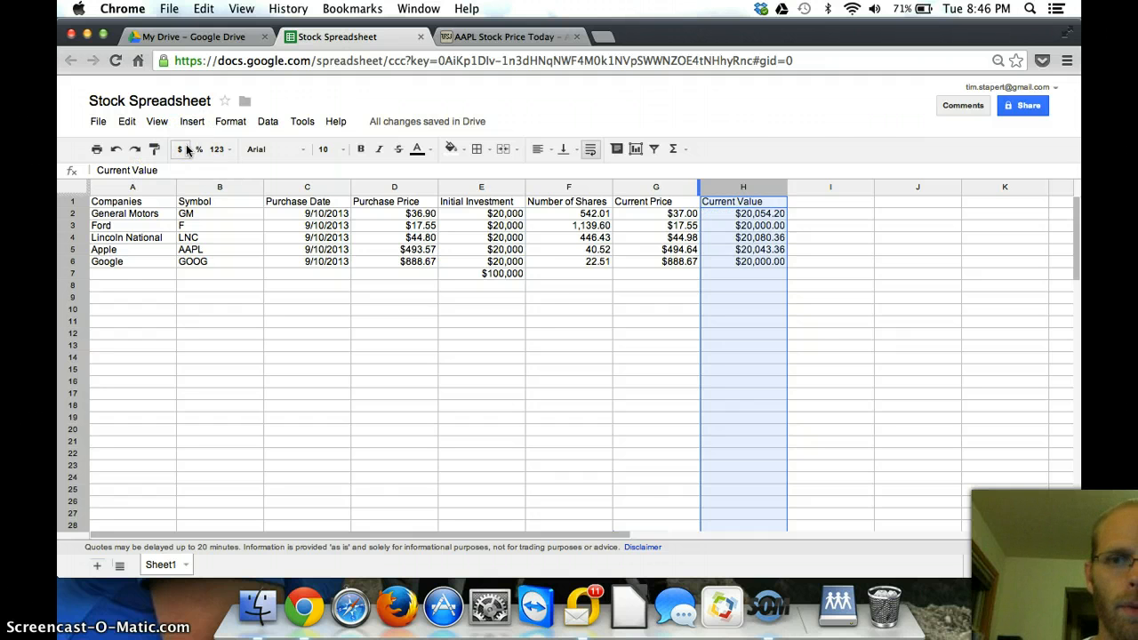
Step: Total the current values in H7 with a SUM formula over H2:H6
click(729, 272)
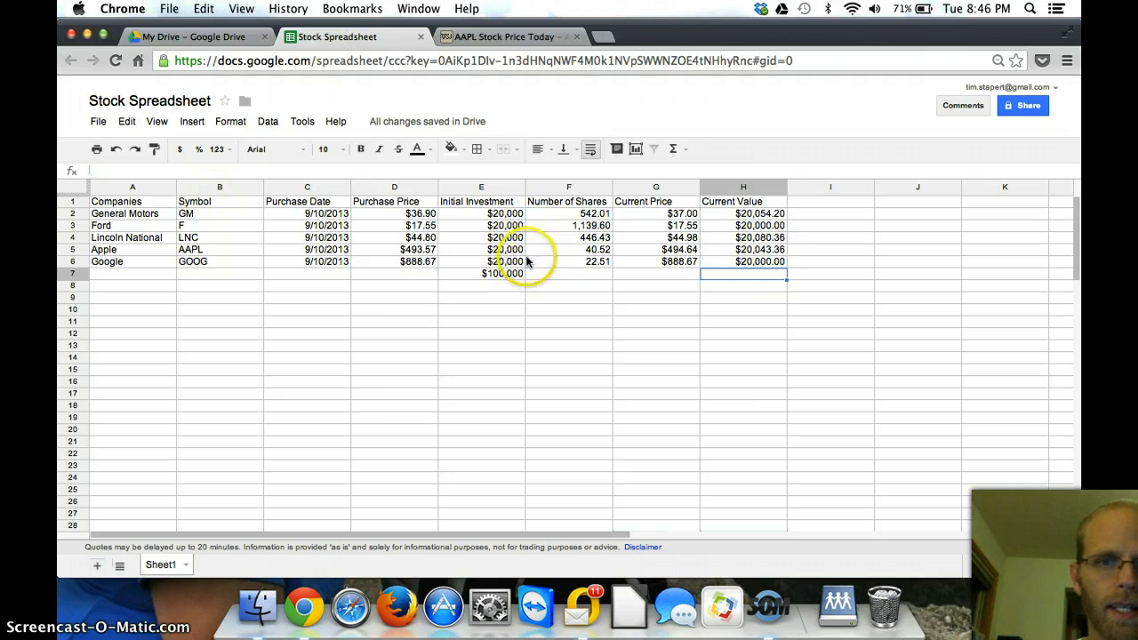
text(=SU)
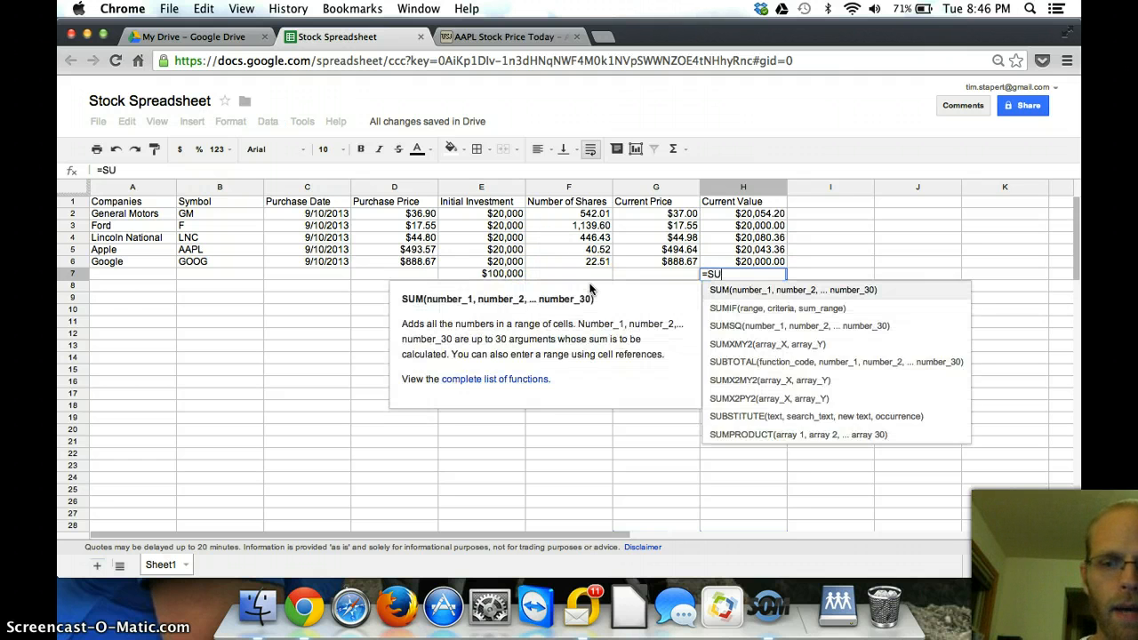
text(M()
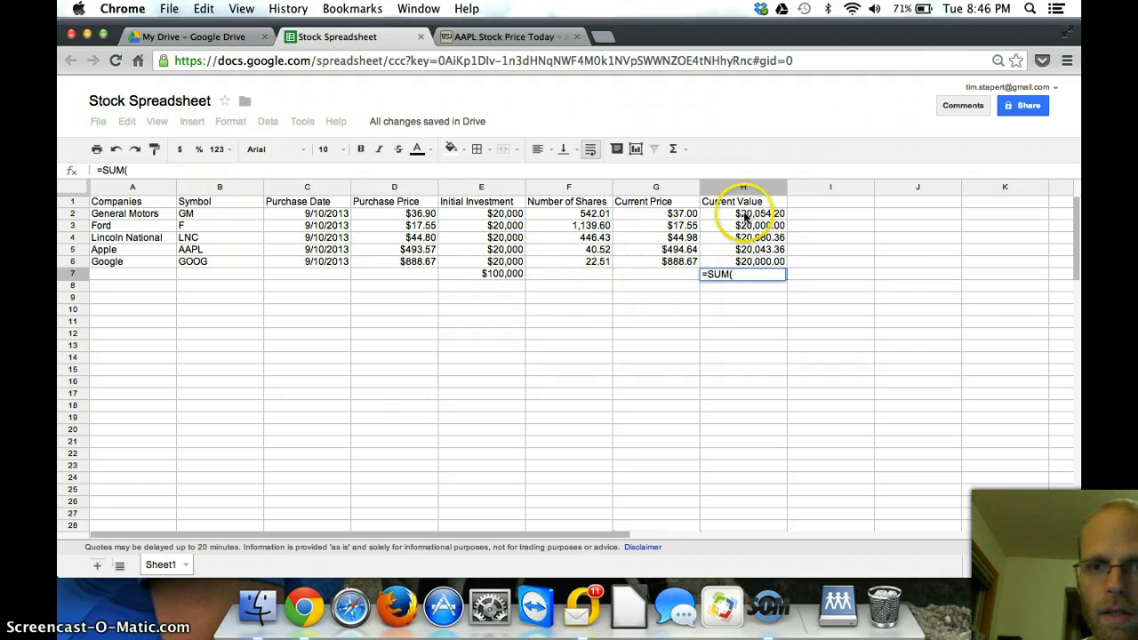
drag(744, 217, 746, 263)
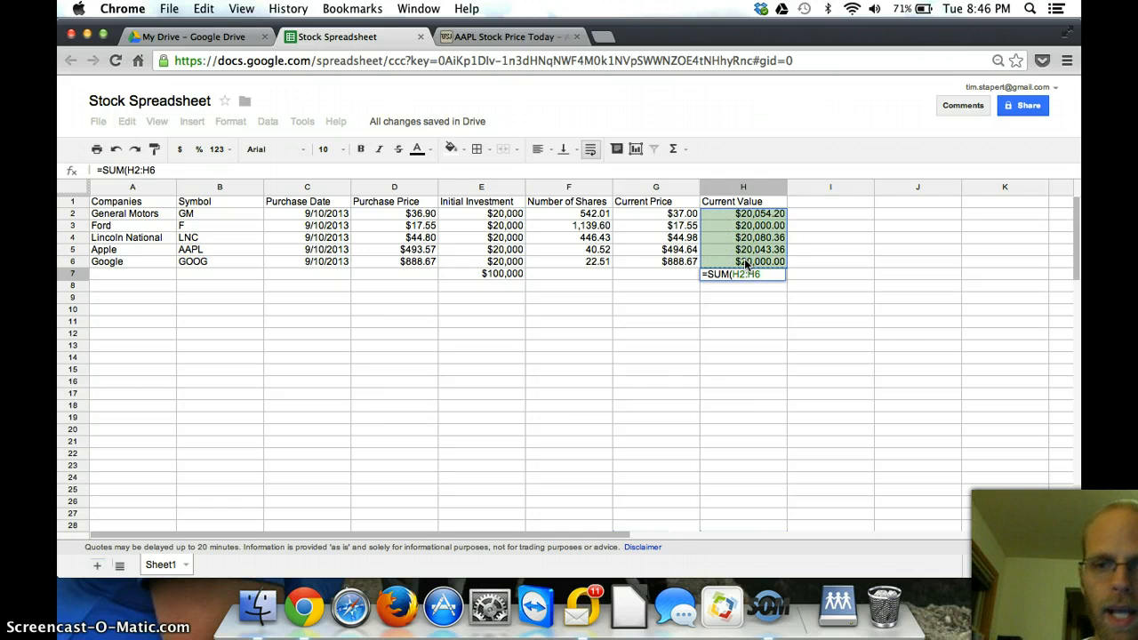
key(Return)
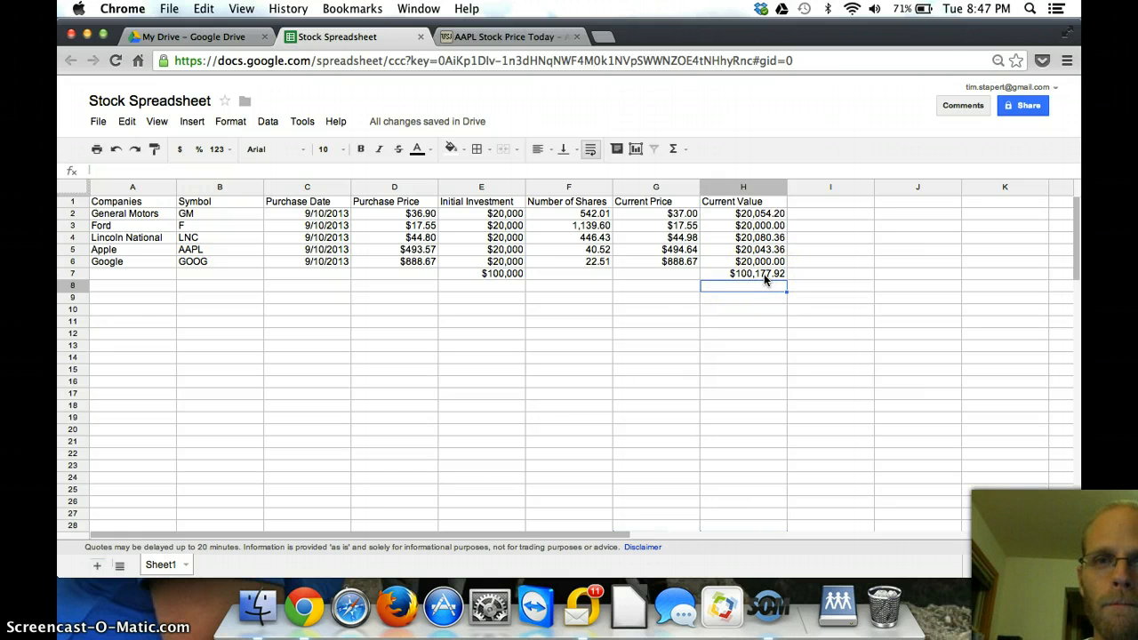
Step: Add the column header Net Change in I1
click(832, 202)
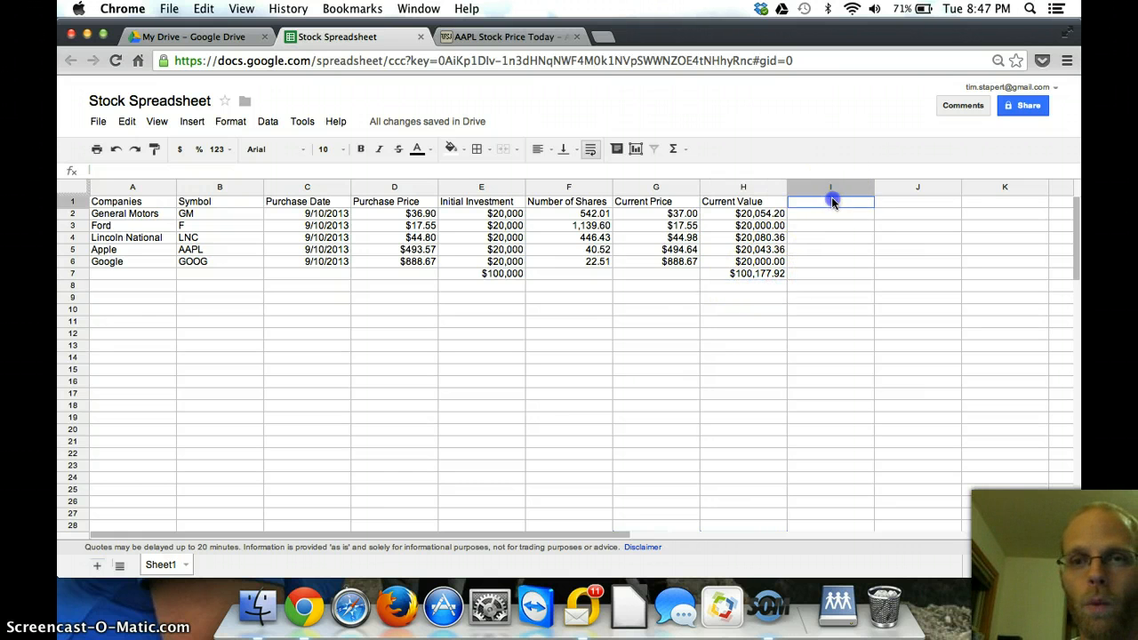
text(Net Change)
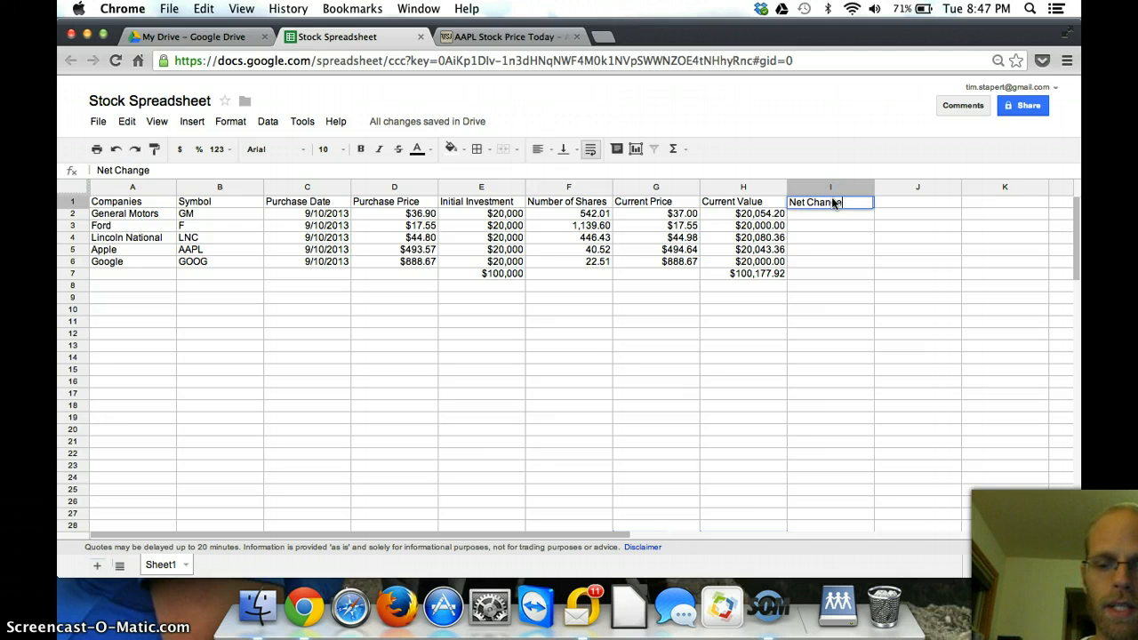
key(Return)
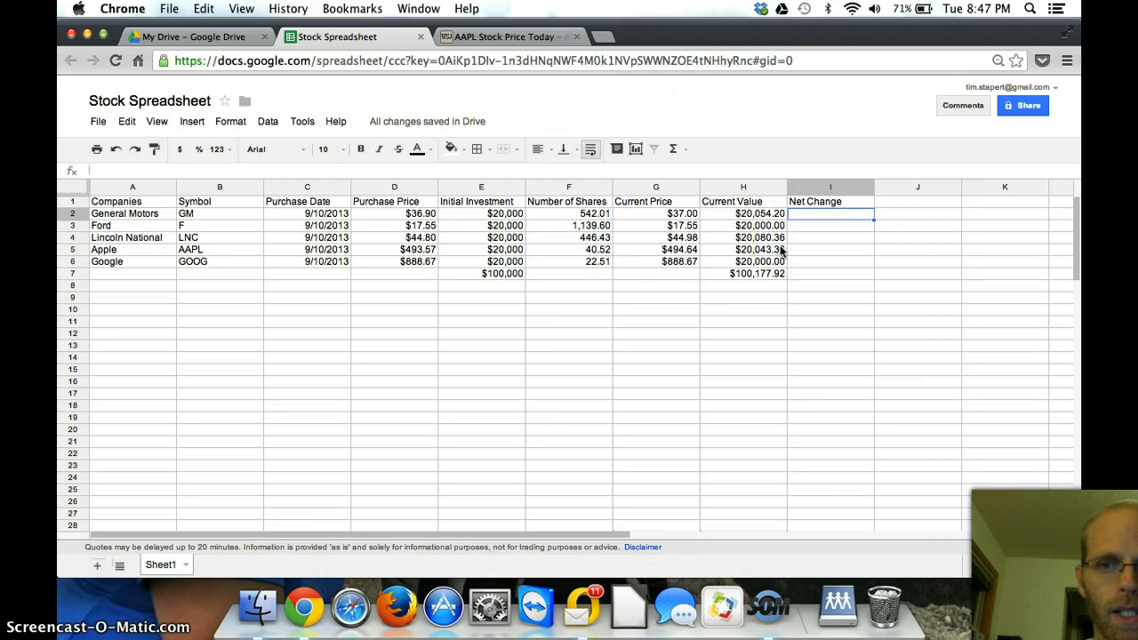
Step: Calculate the General Motors net change in I2 by subtracting the initial investment from the current value with =H2-E2
text(=)
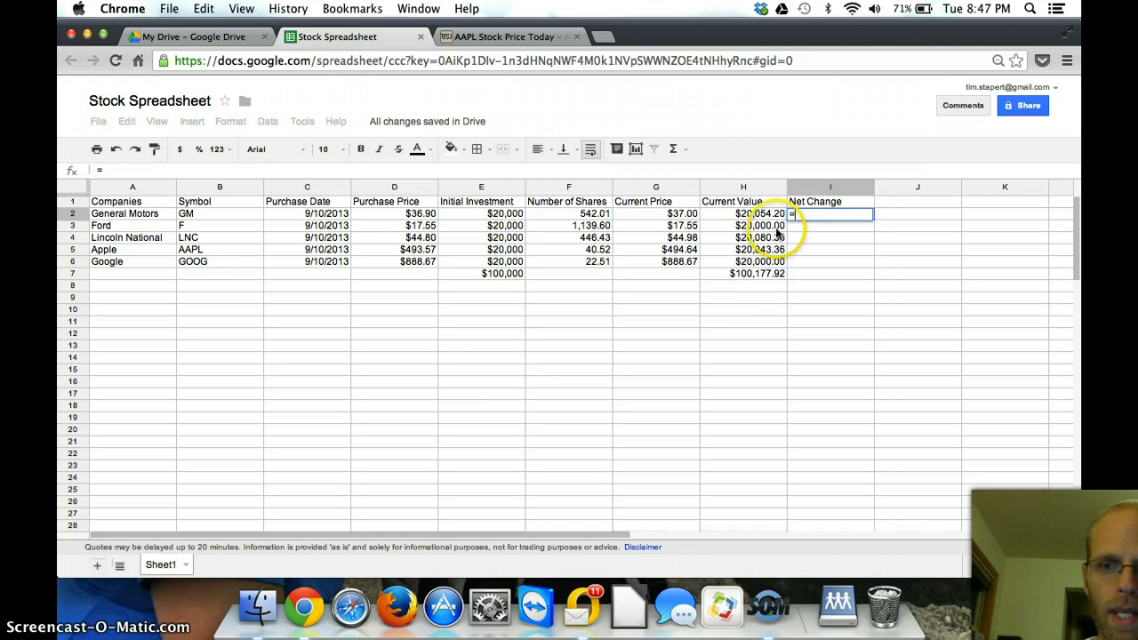
click(764, 215)
text(-)
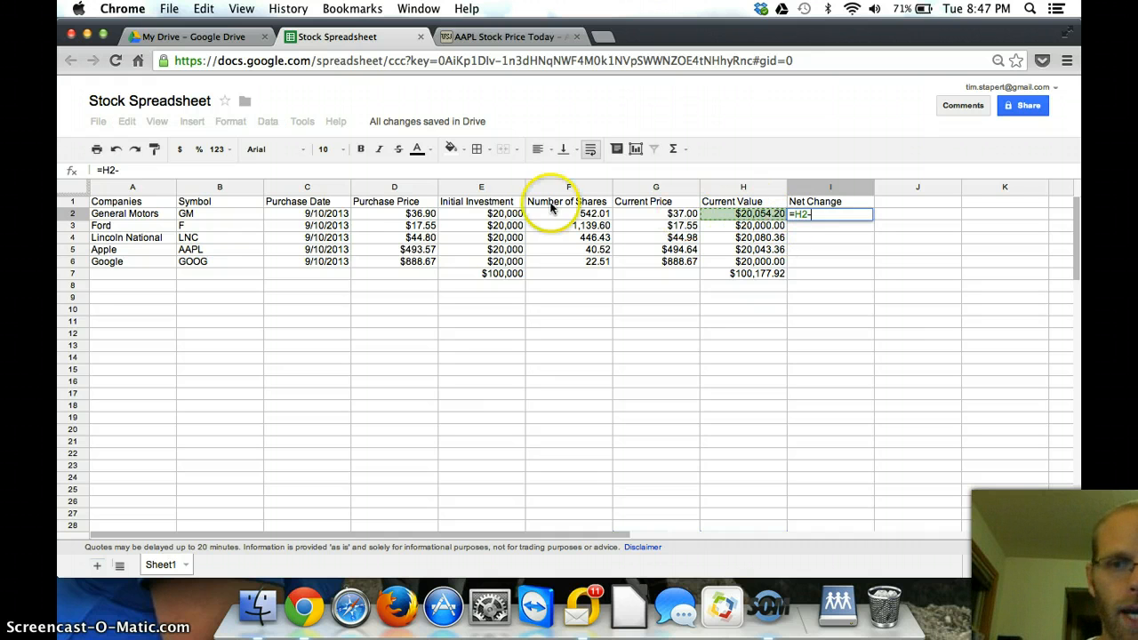
click(466, 216)
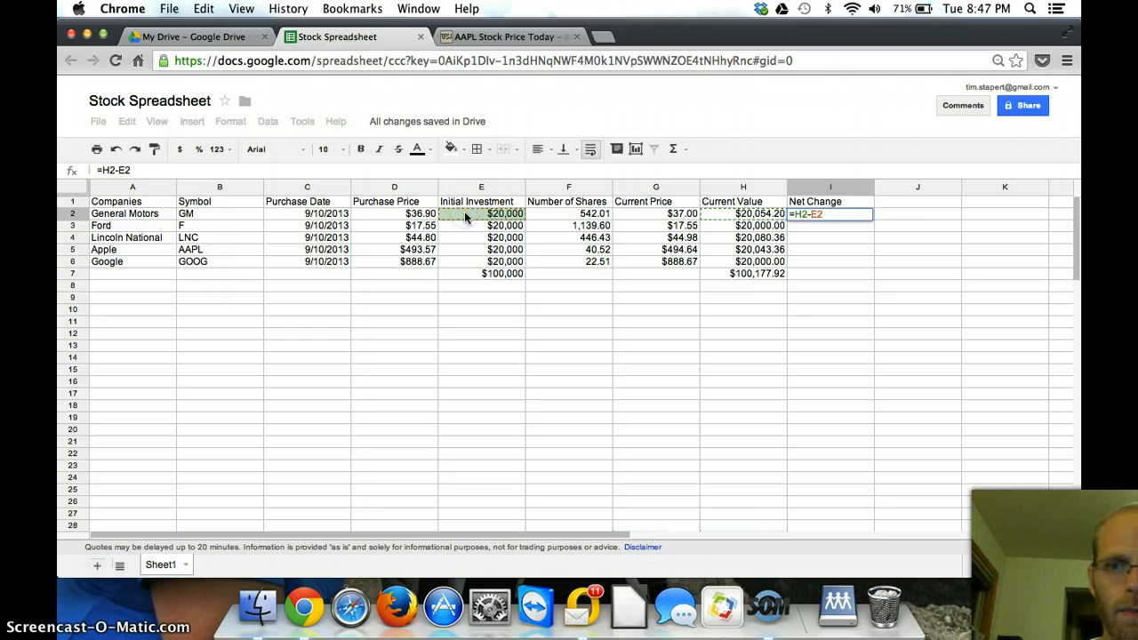
key(Return)
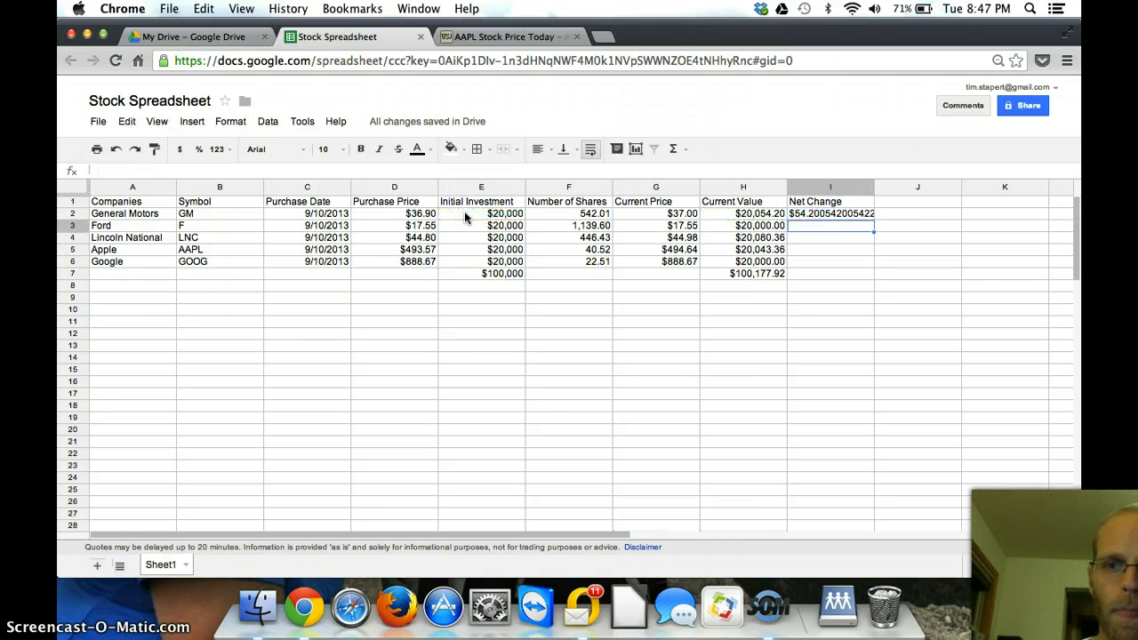
Step: Fill the net change formula down from I2 through I6 and format column I as dollar currency with cents
click(816, 214)
drag(874, 219, 872, 259)
click(840, 218)
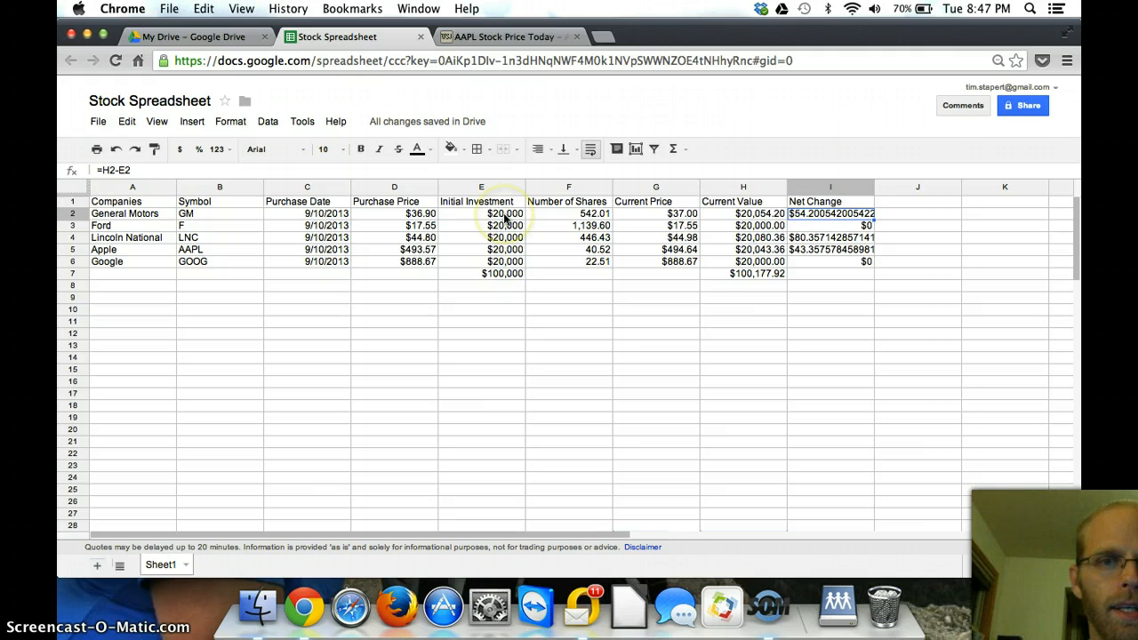
click(179, 150)
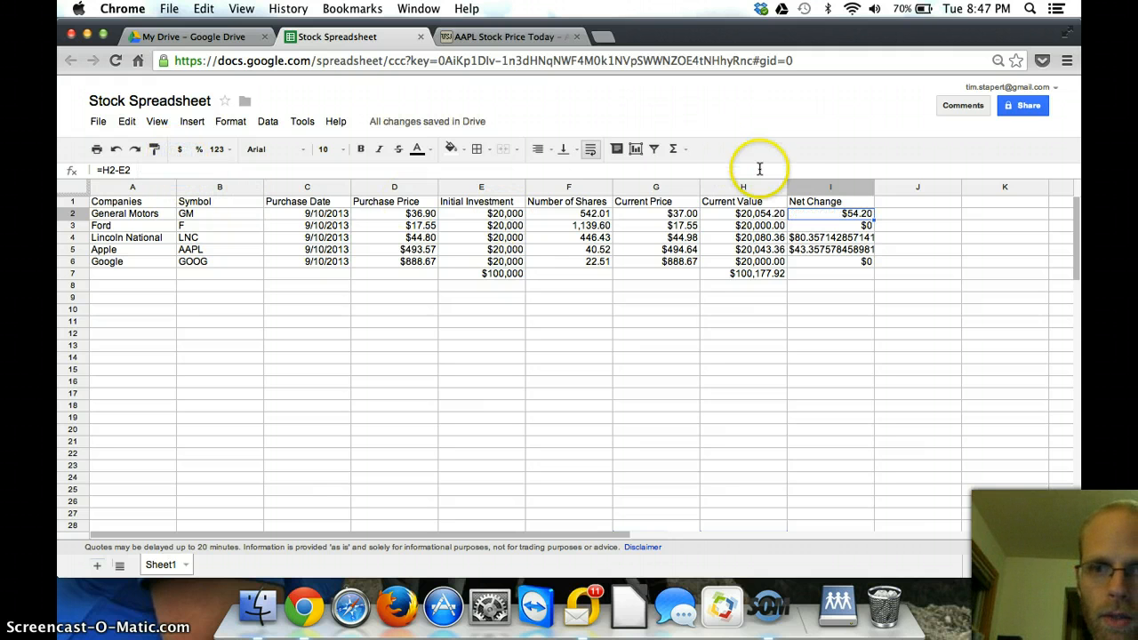
click(825, 186)
click(178, 149)
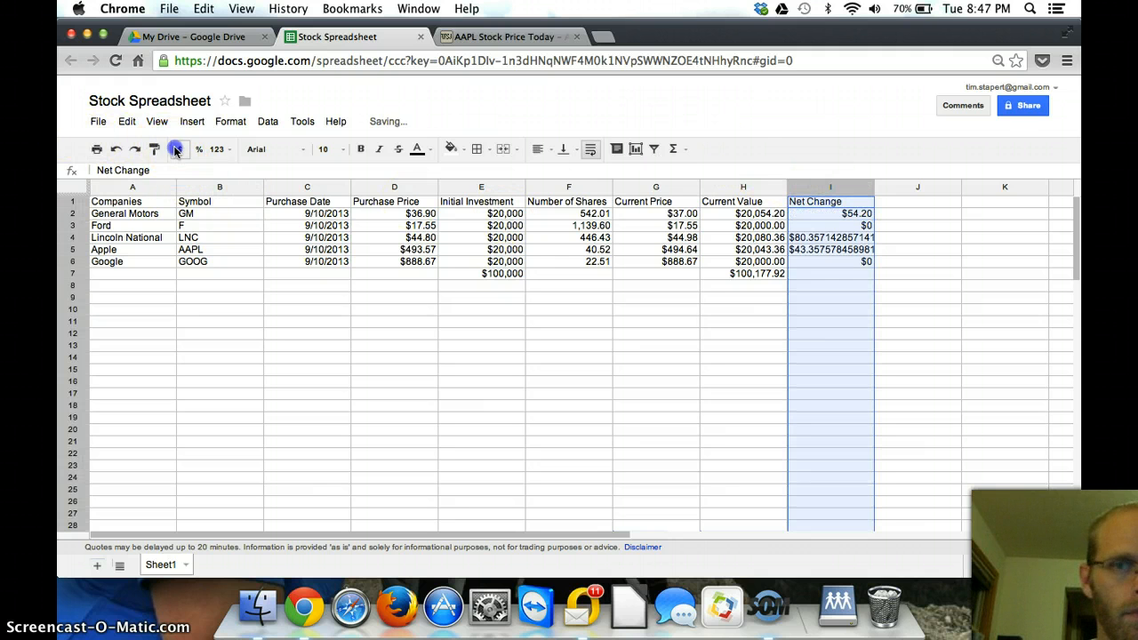
Step: Add the column header Percent Change in J1
click(899, 202)
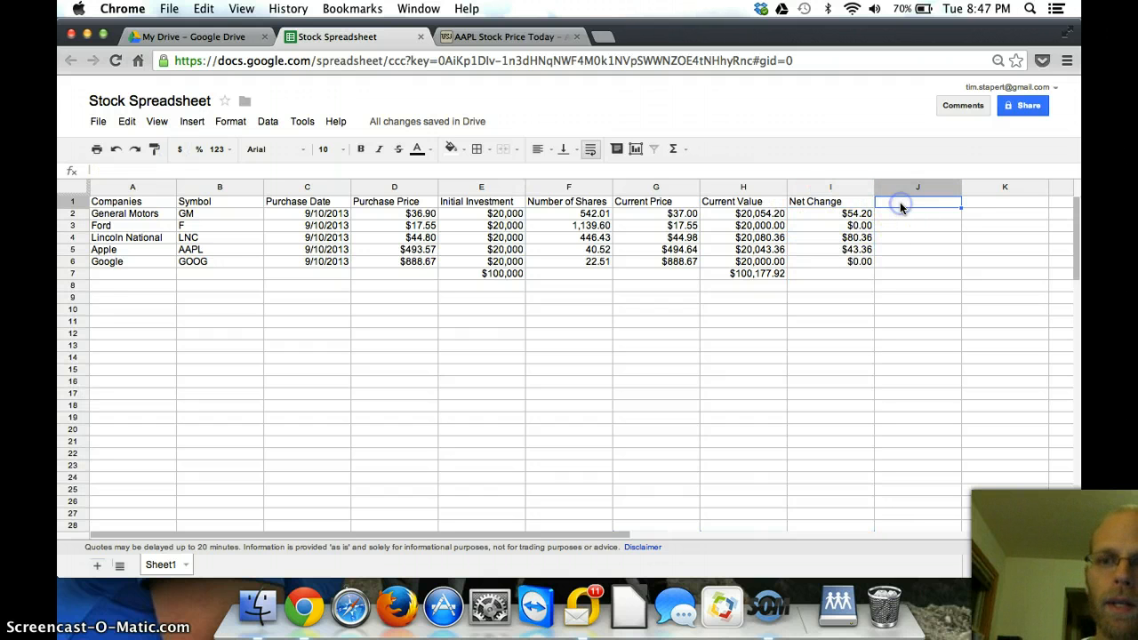
text(Percent Change)
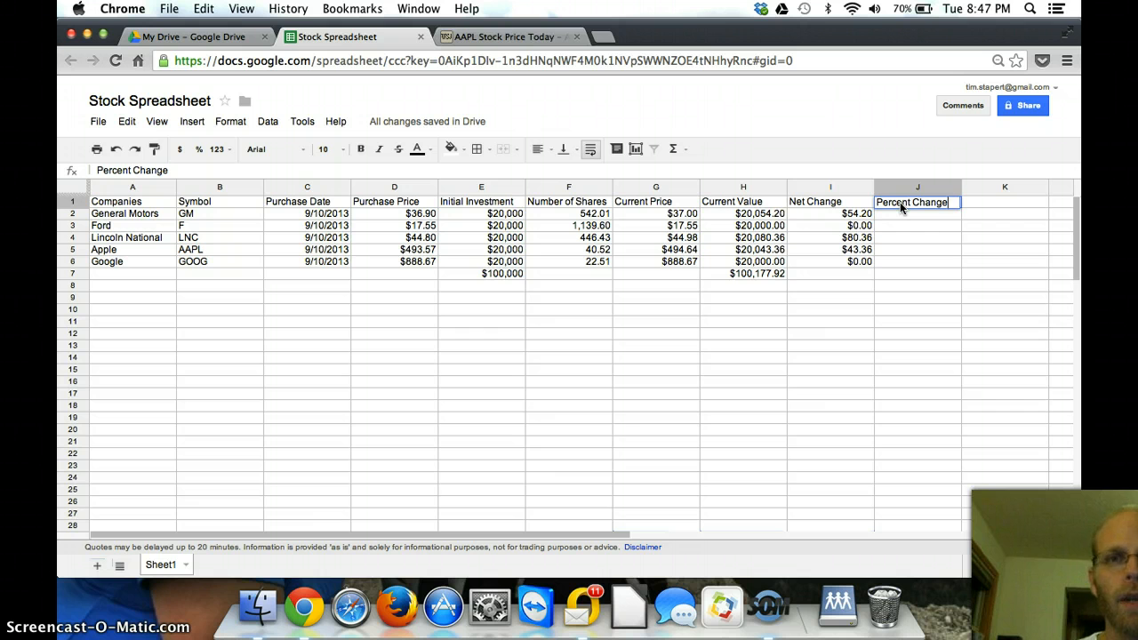
key(Return)
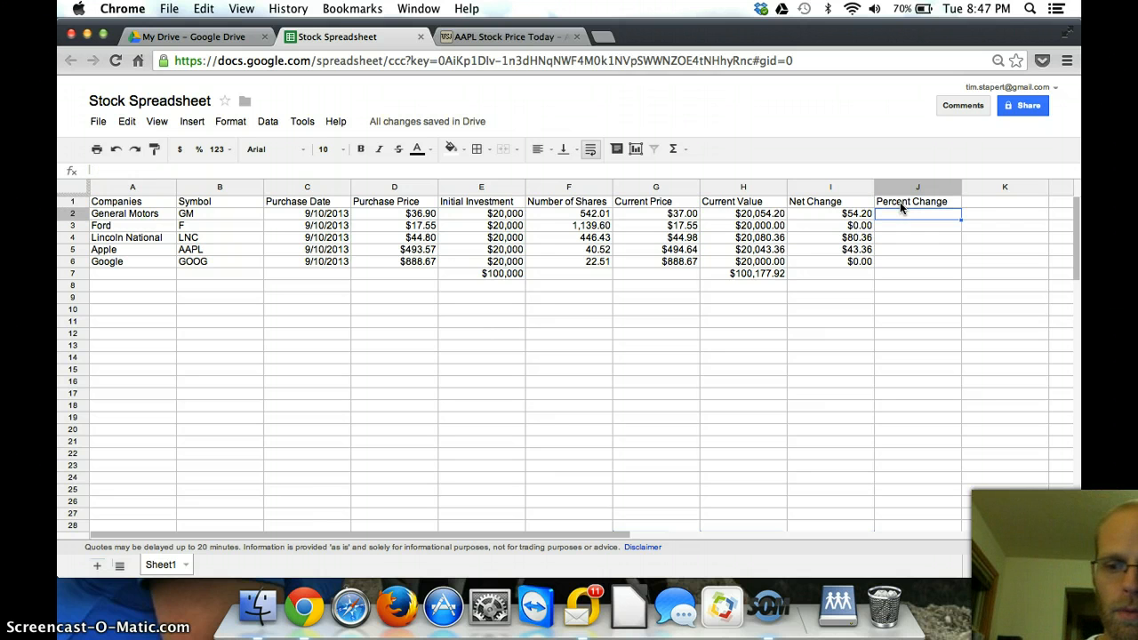
Step: Calculate the General Motors percent change in J2 by dividing net change by initial investment with the formula =I2/E2
text(=)
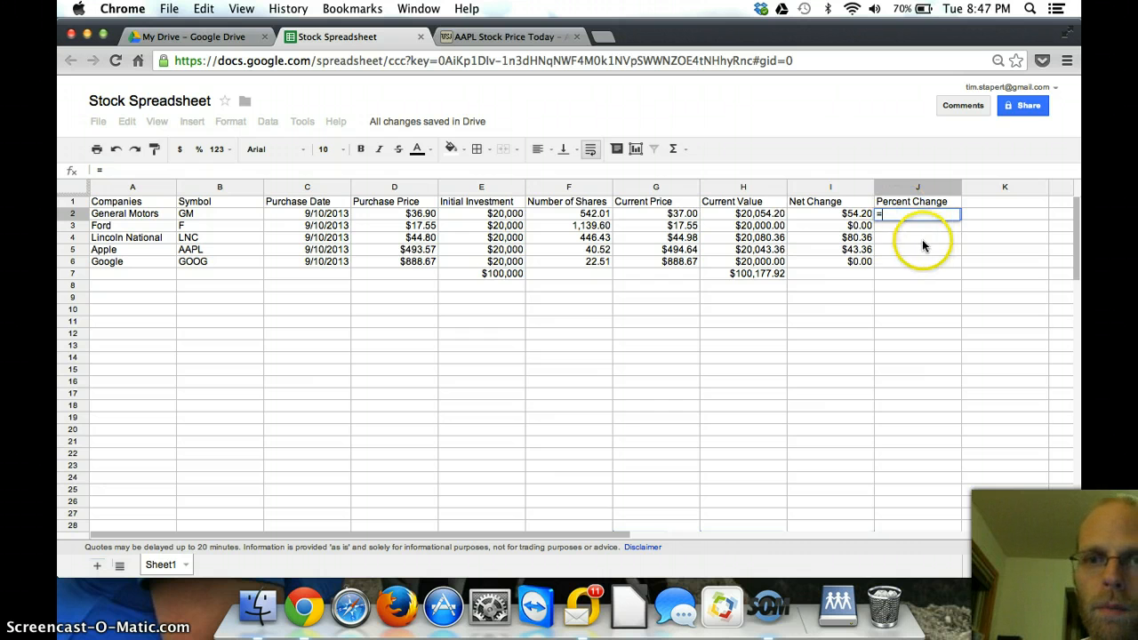
click(852, 217)
text(/)
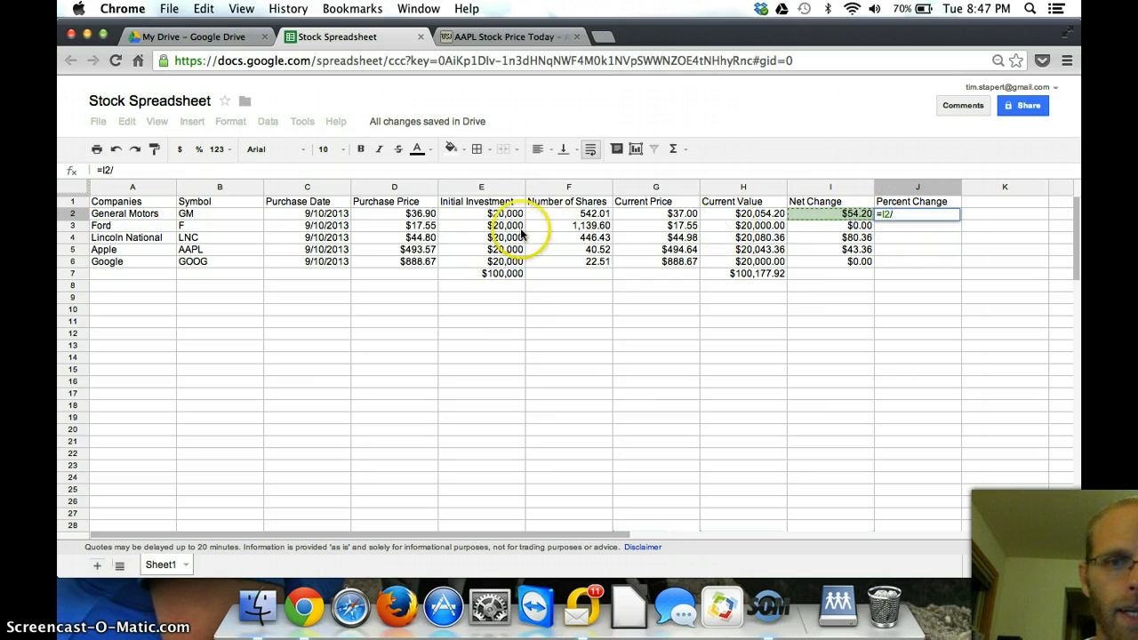
click(495, 217)
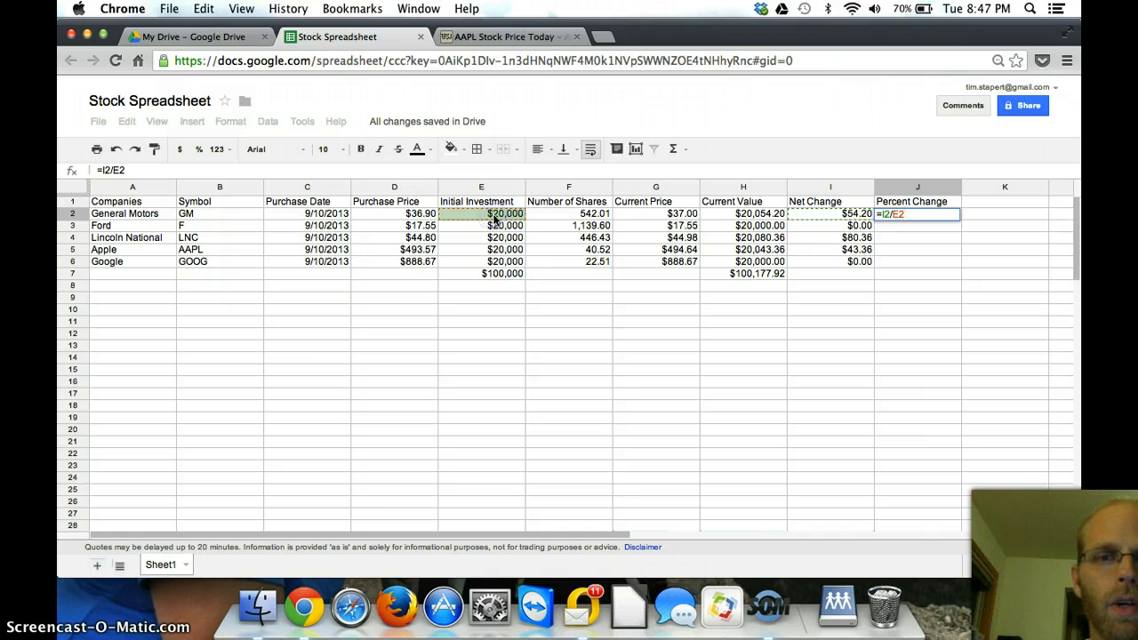
key(Return)
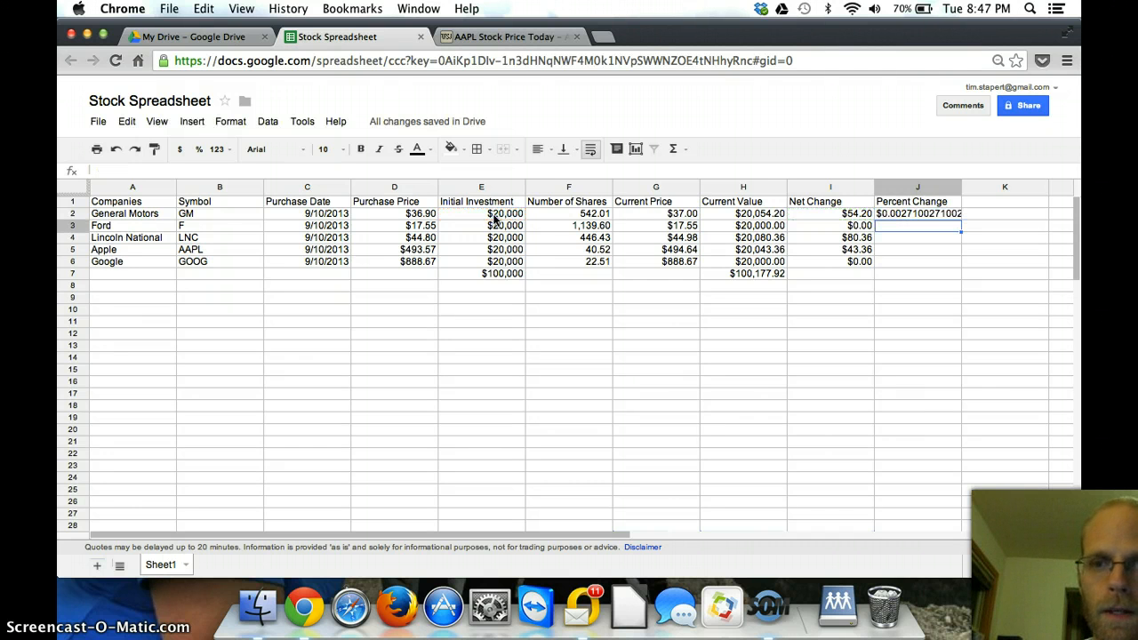
Step: Fill the percent change formula from J2 down through J7
click(958, 215)
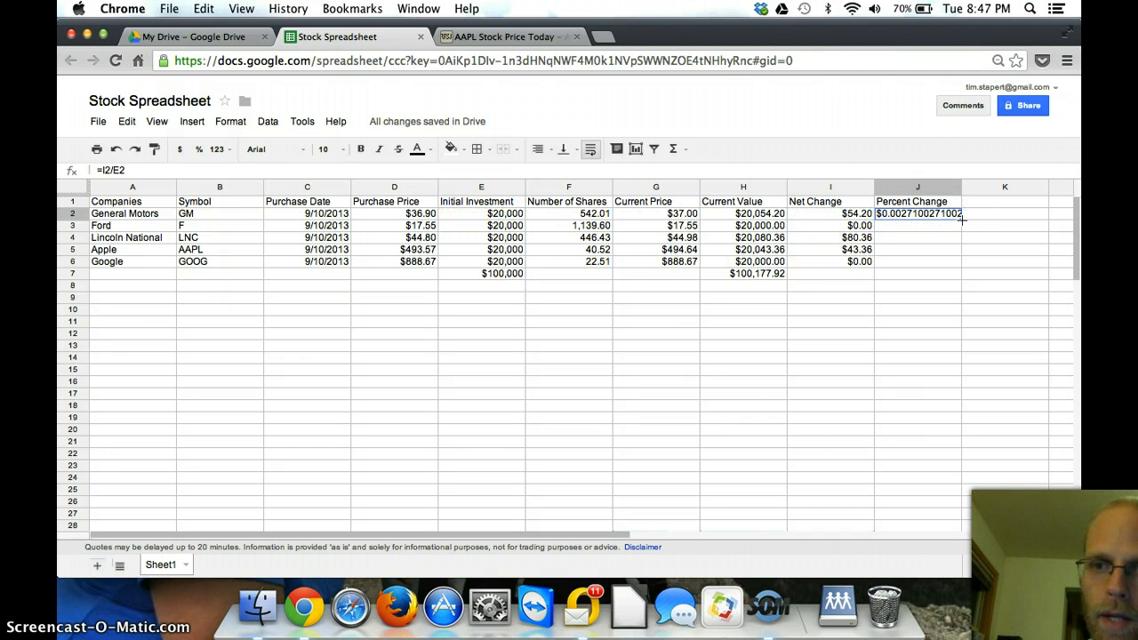
drag(961, 219, 959, 275)
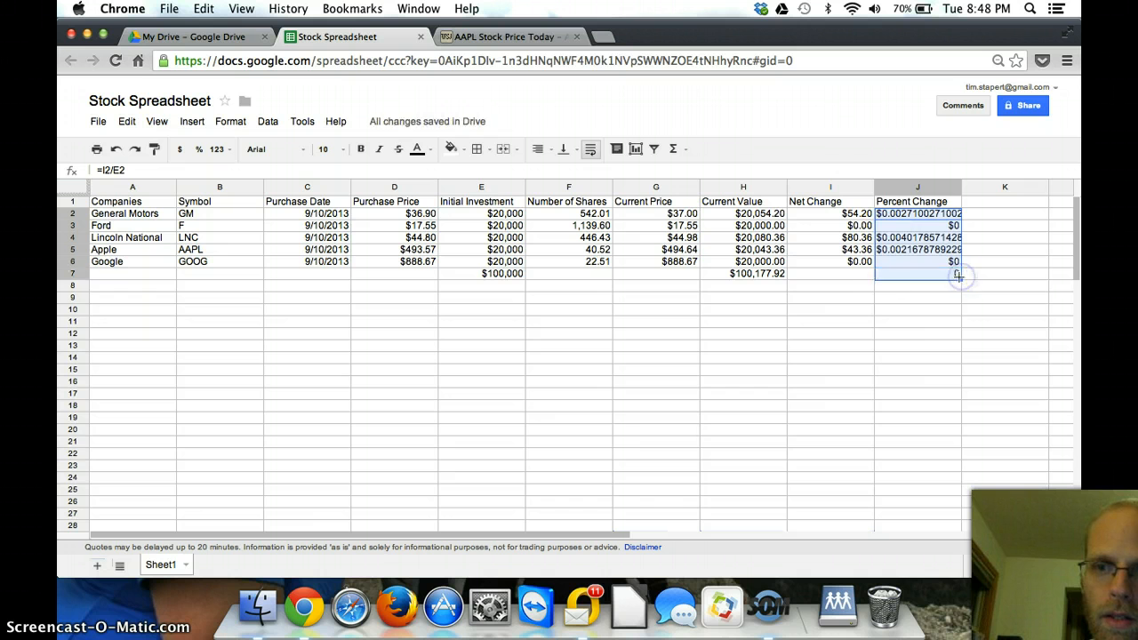
Step: Total the net change column in I7 with the formula =SUM(I2:I6)
click(863, 276)
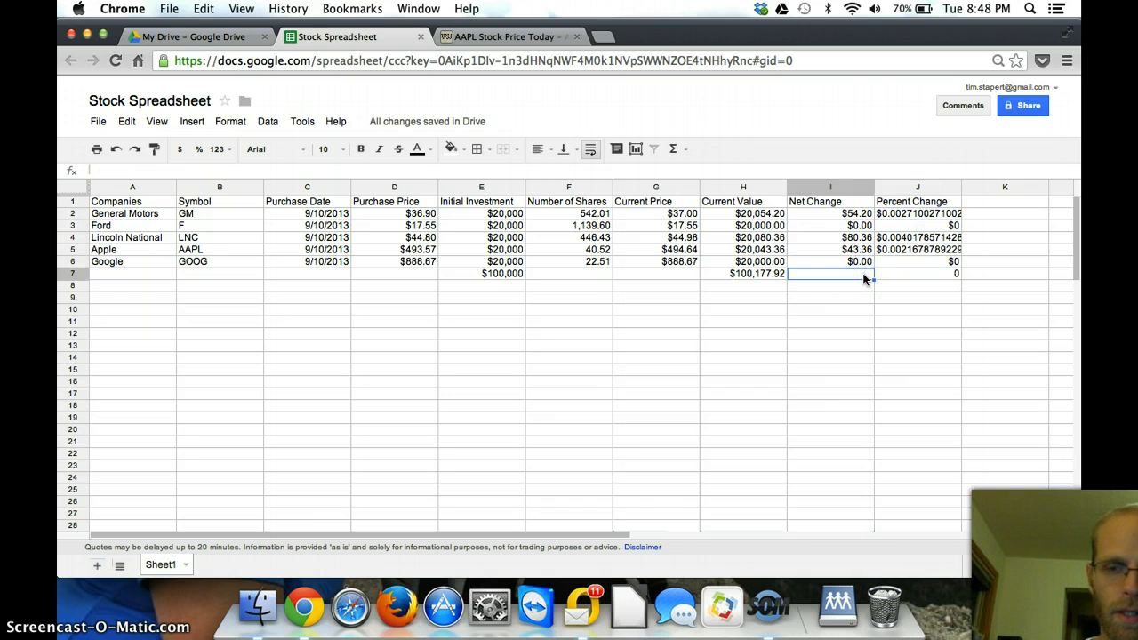
text(=SUM)
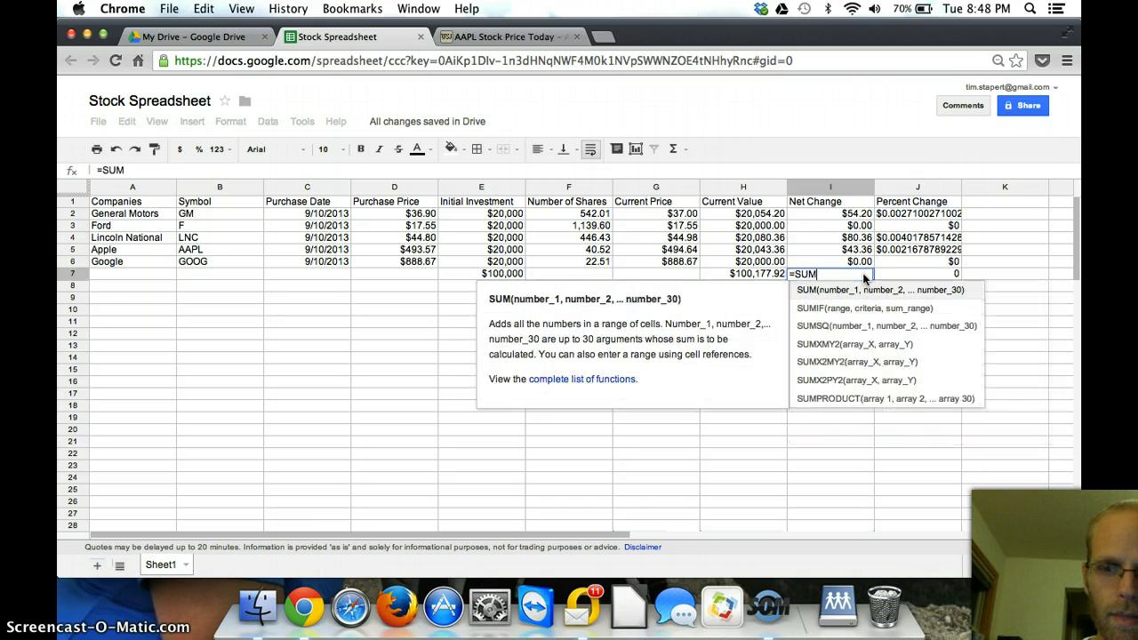
text(()
click(852, 213)
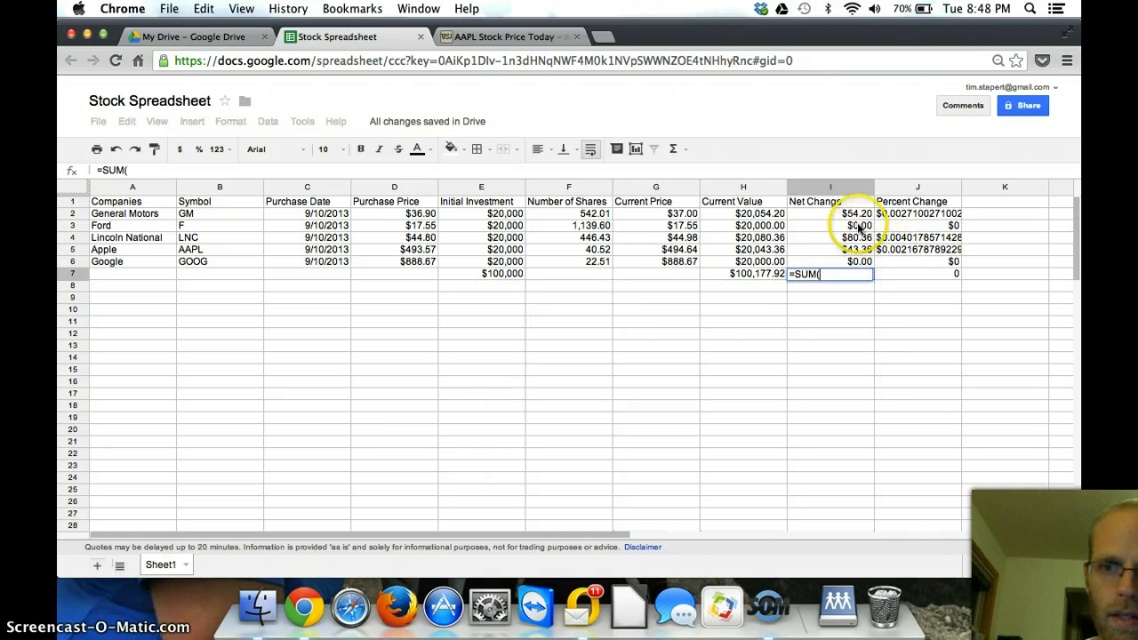
drag(850, 247, 850, 260)
key(Return)
key(Up)
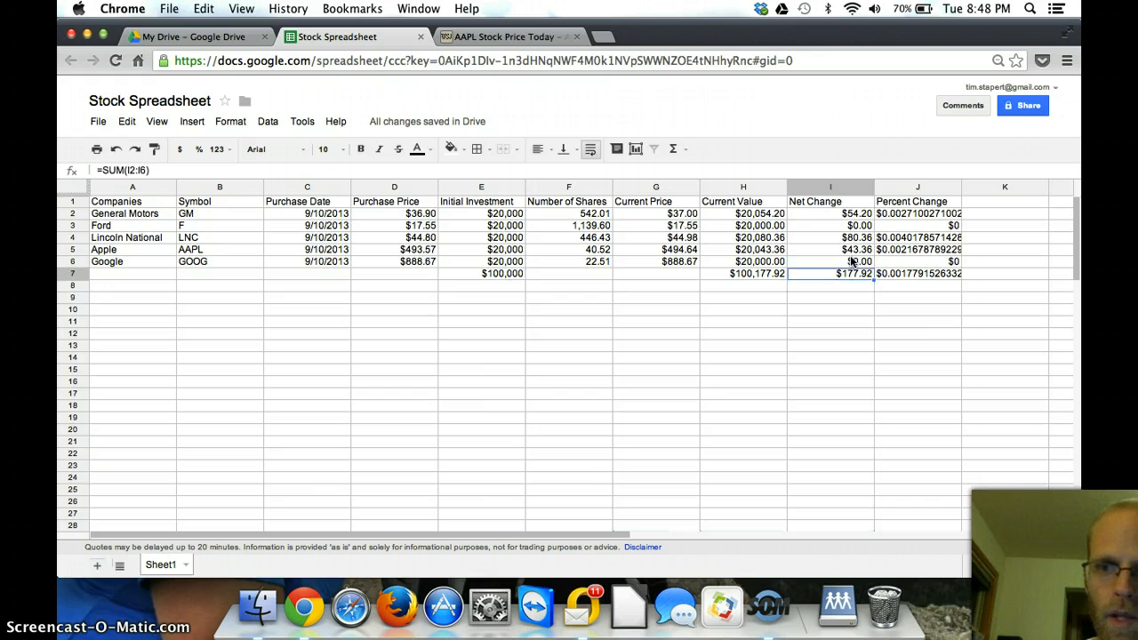
Step: Format the entire Percent Change column J as percentages
key(Right)
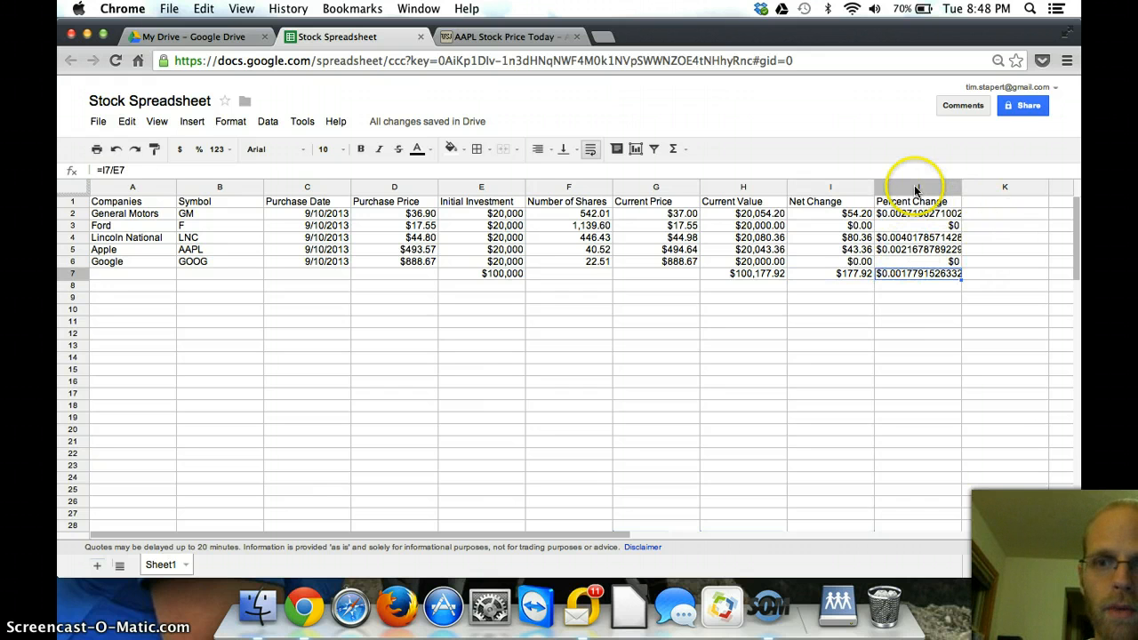
click(914, 186)
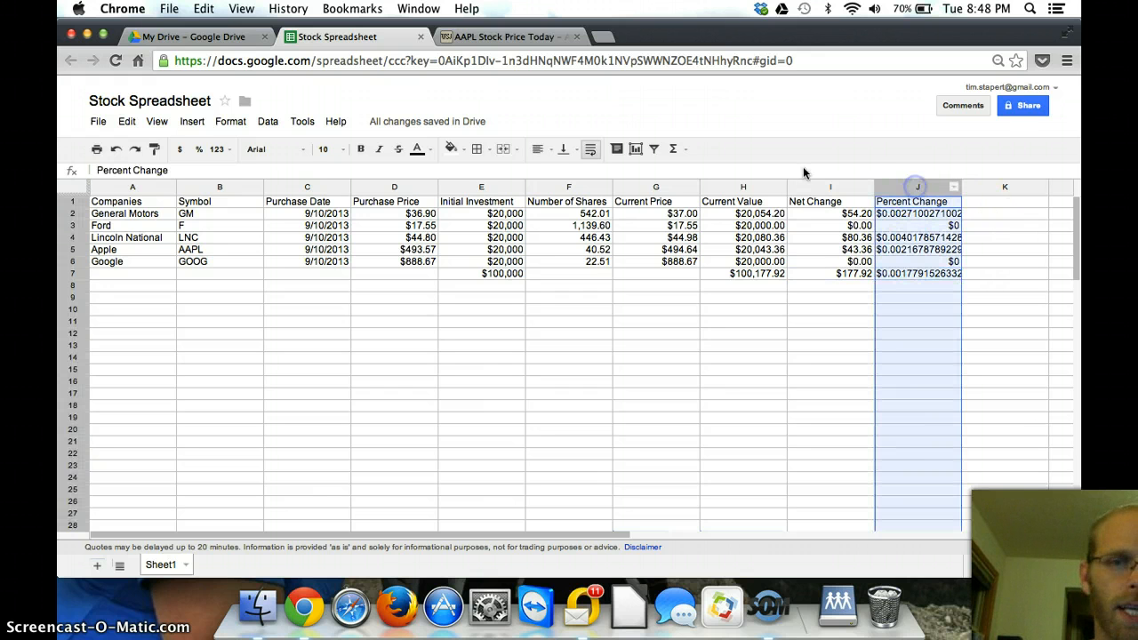
click(200, 151)
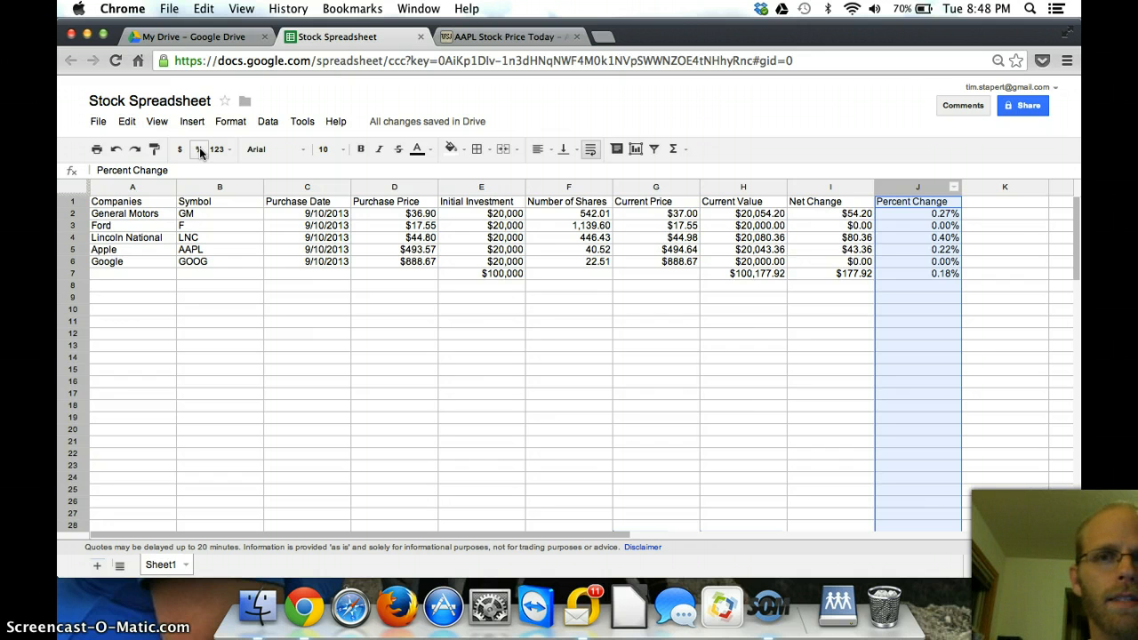
Step: Make the header row 1 and the totals row 7 bold
click(74, 203)
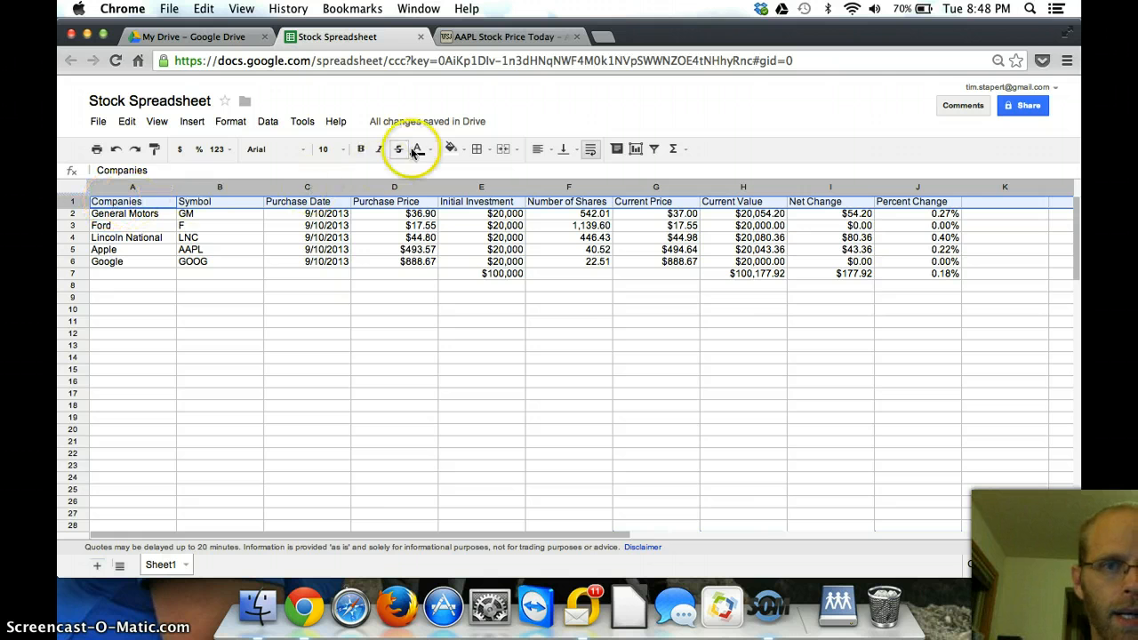
click(360, 149)
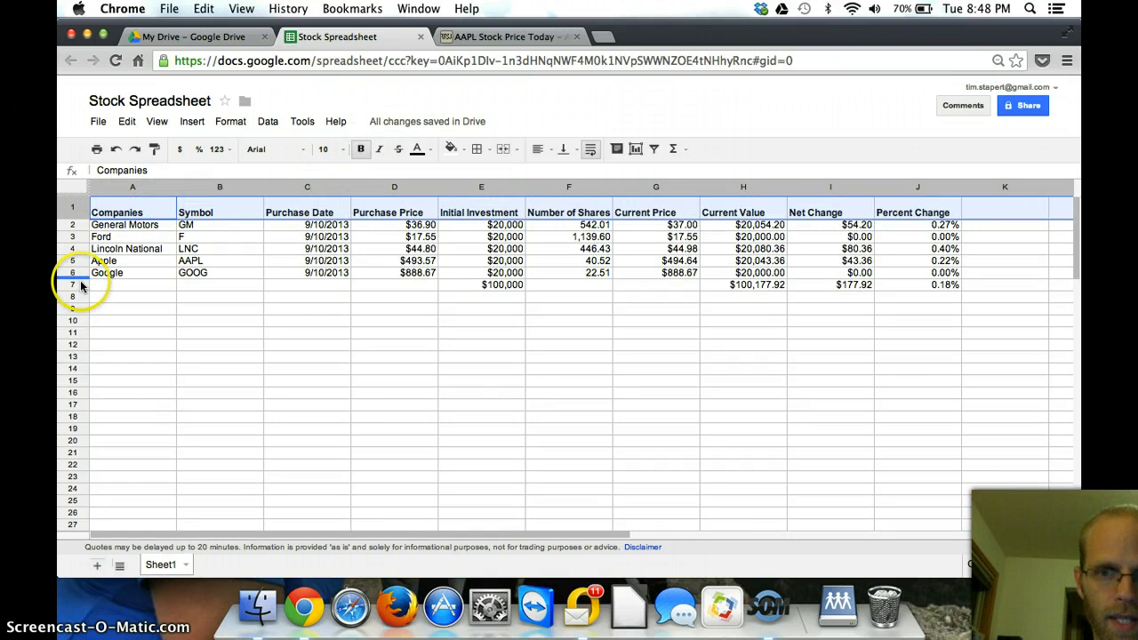
click(78, 285)
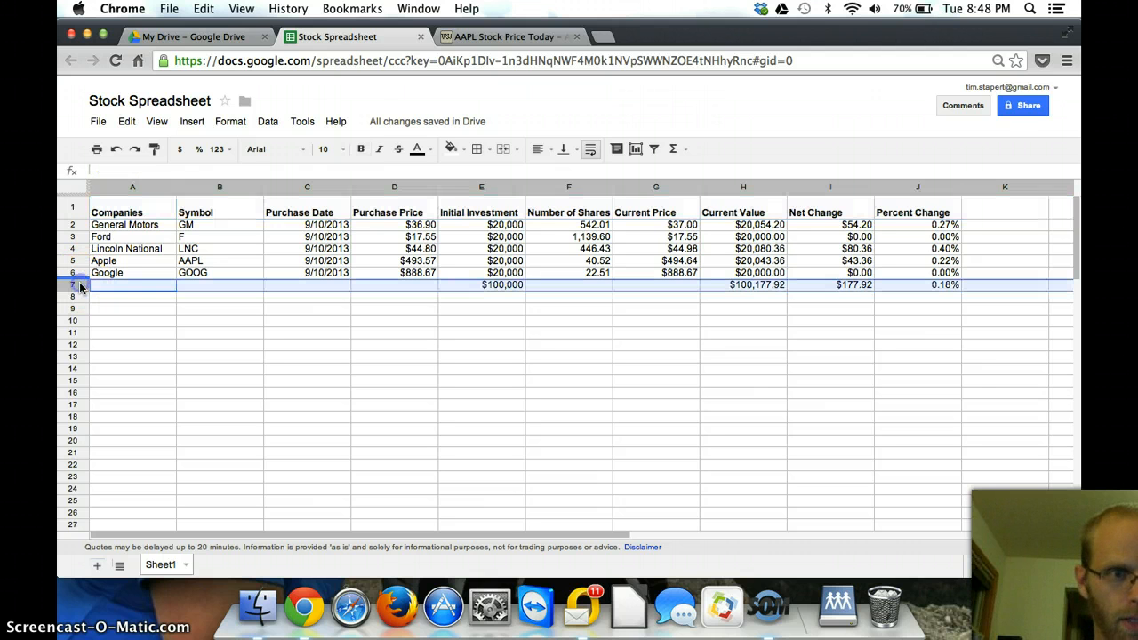
key(super+b)
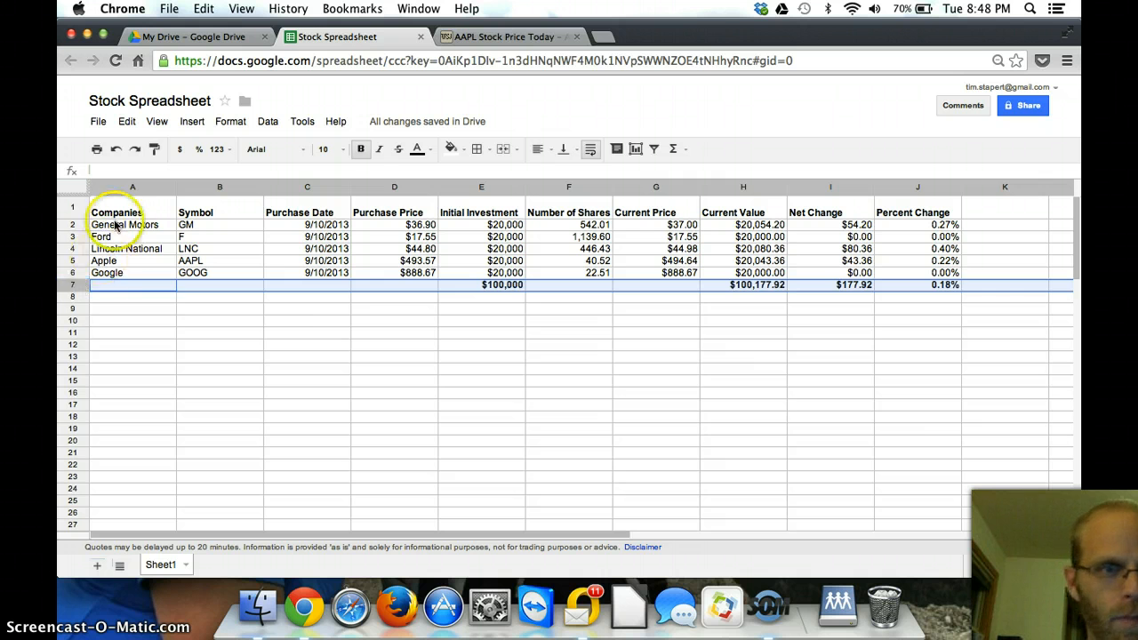
Step: Add a bottom border beneath the header cells A1 through J1
drag(111, 213, 902, 209)
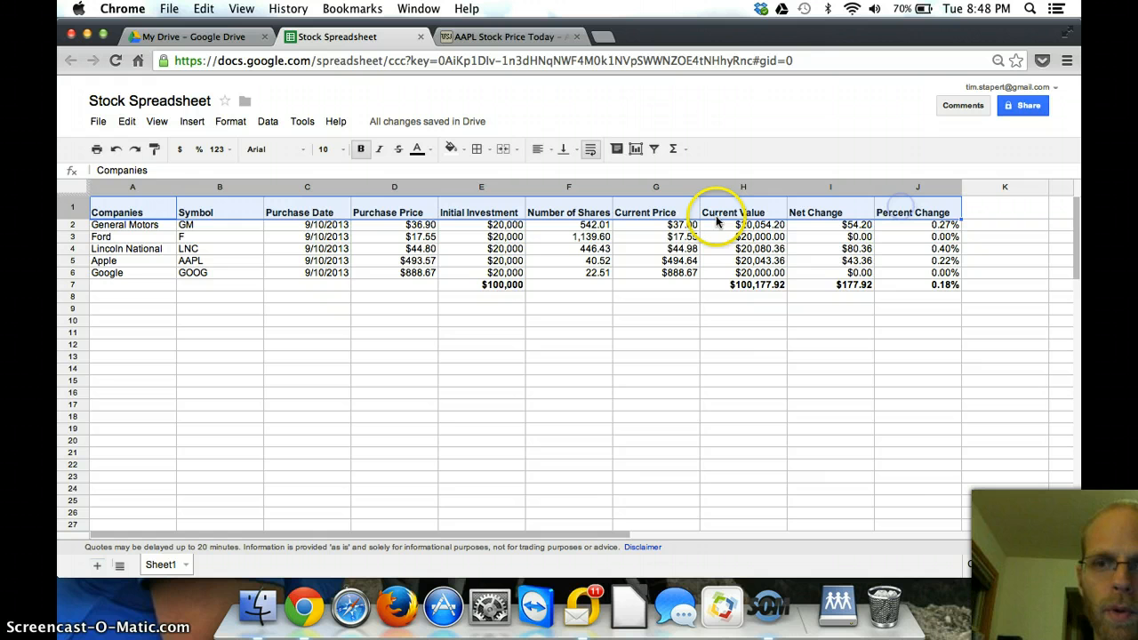
click(477, 151)
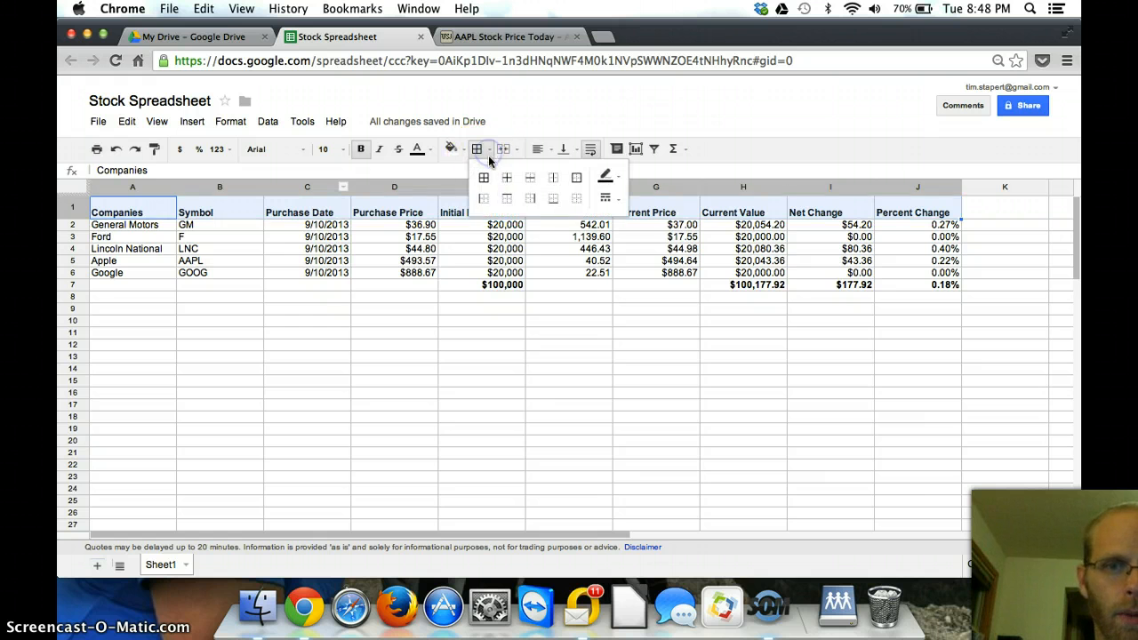
click(553, 197)
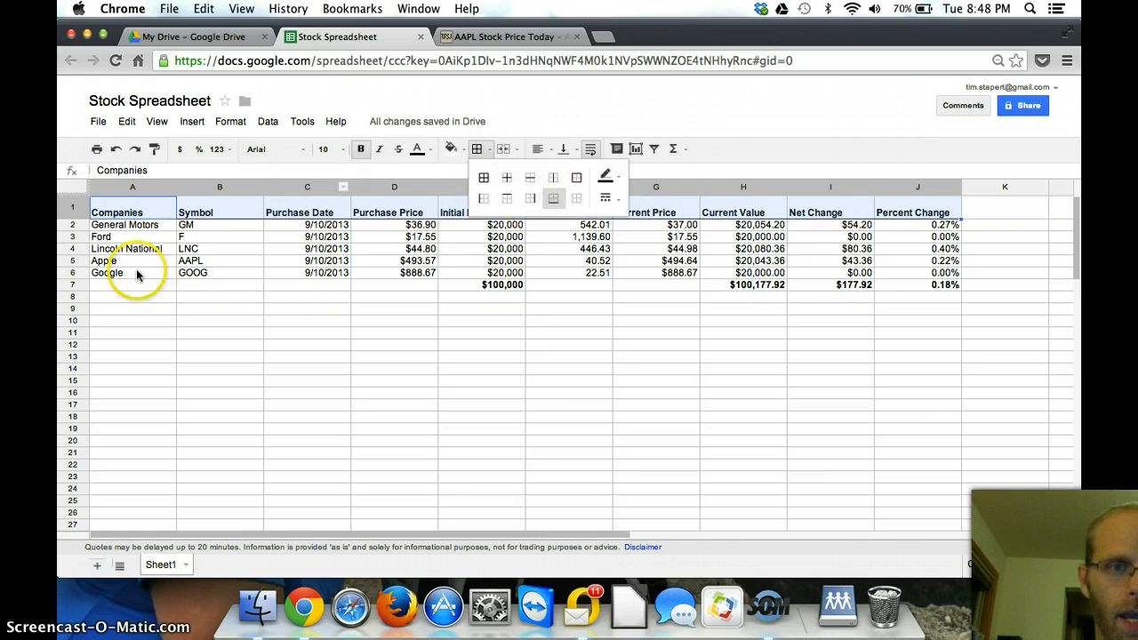
Step: Add a top border above the totals row cells A7 through J7
drag(142, 284, 926, 291)
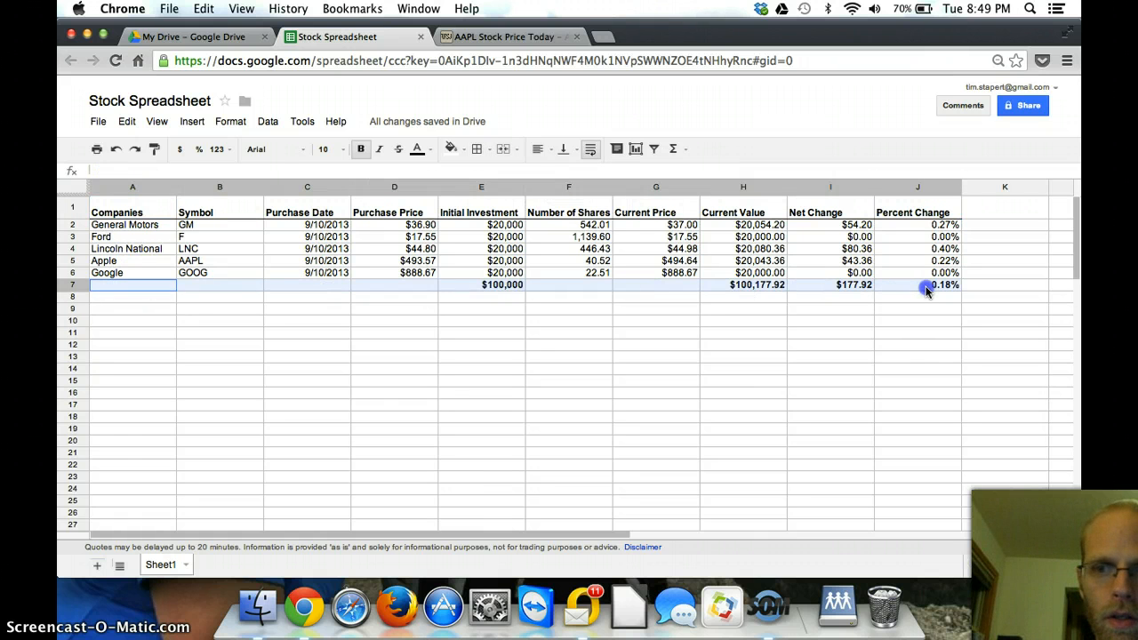
click(488, 154)
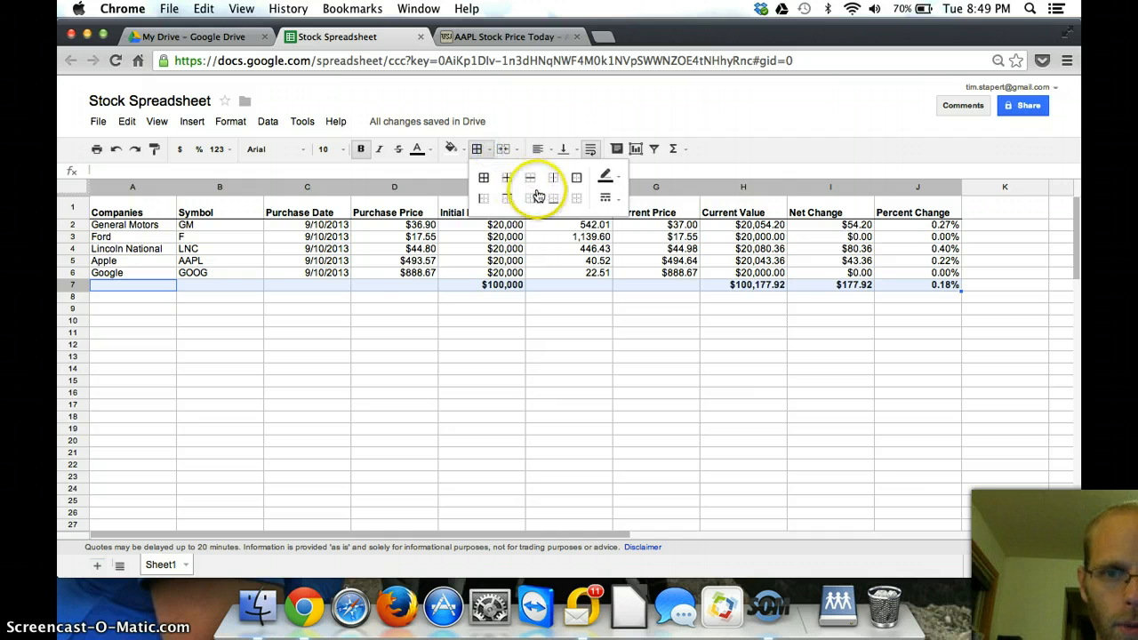
click(508, 204)
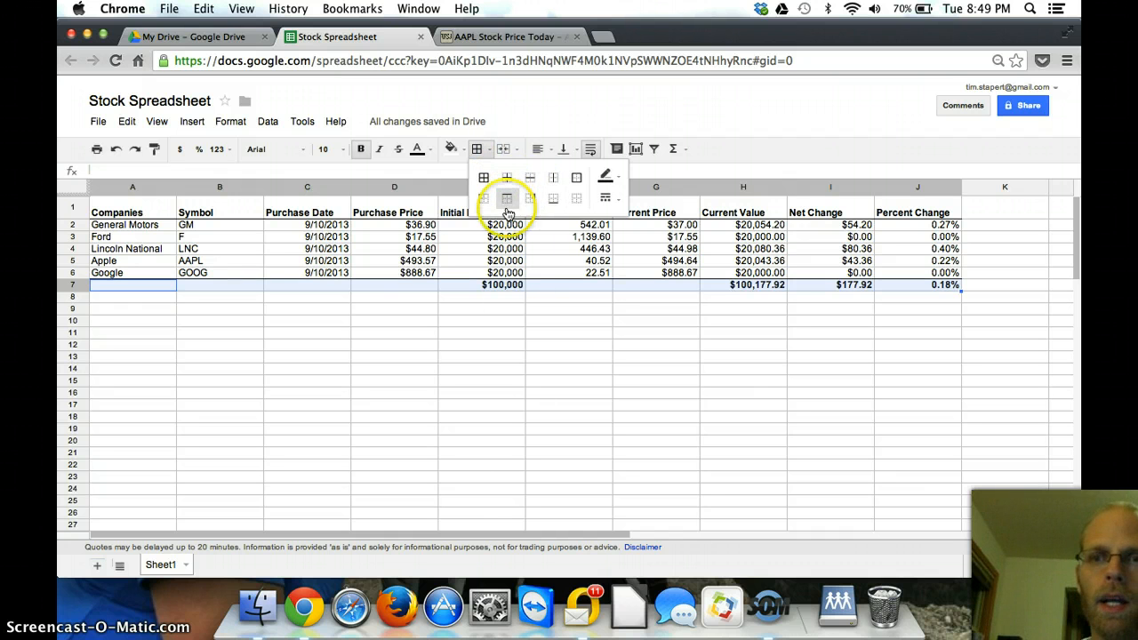
click(607, 358)
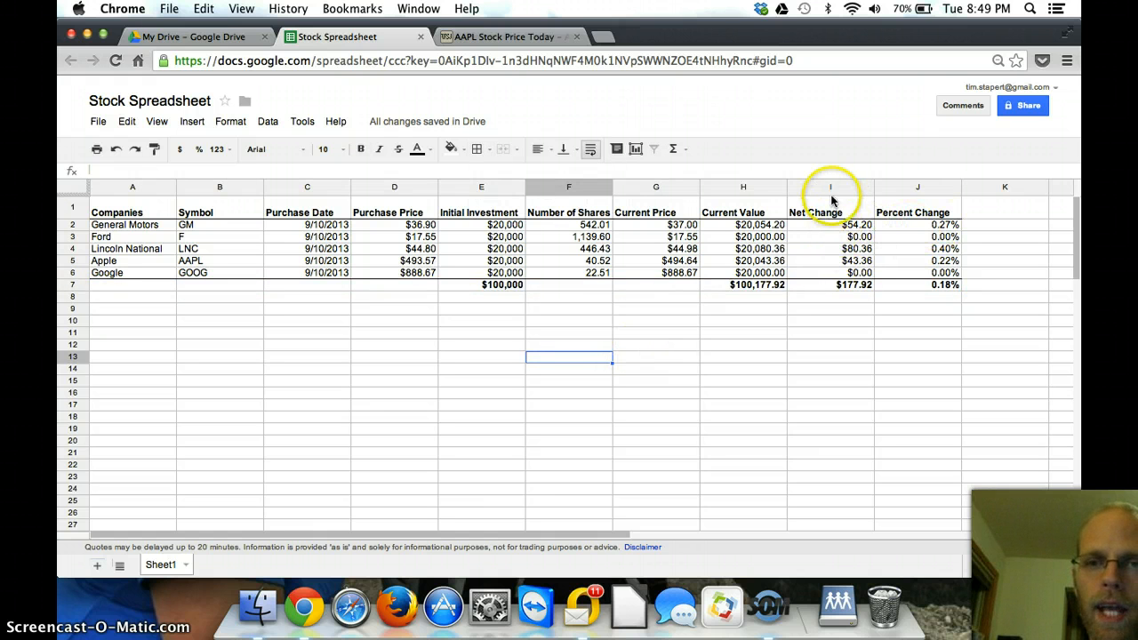
Step: Start a conditional formatting rule on columns I and J for values less than 0
drag(830, 186, 907, 240)
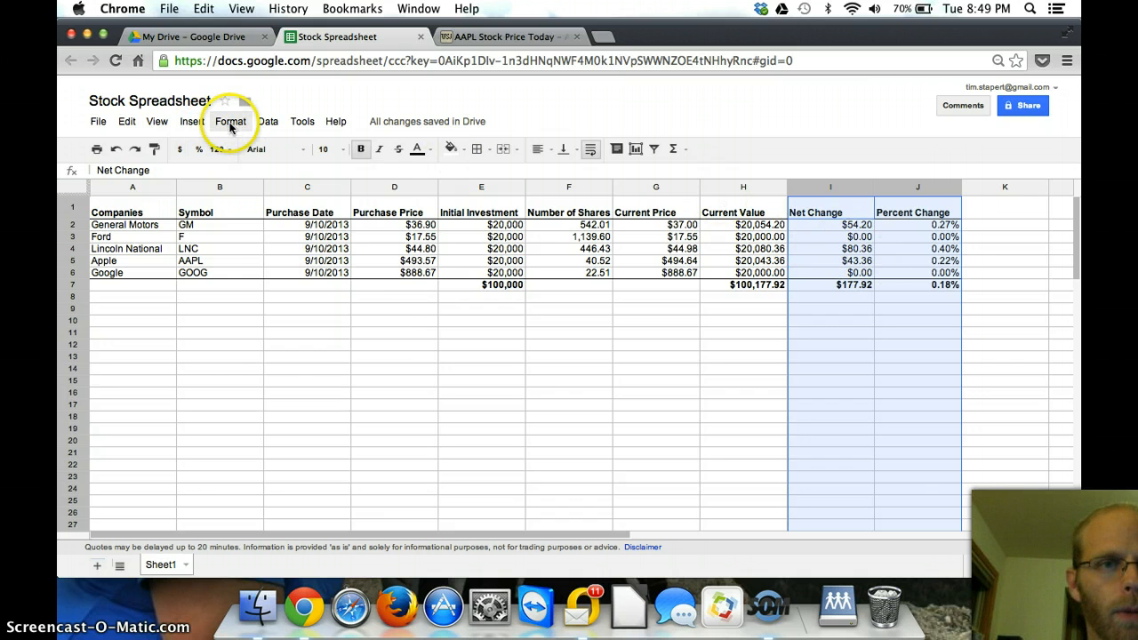
click(229, 124)
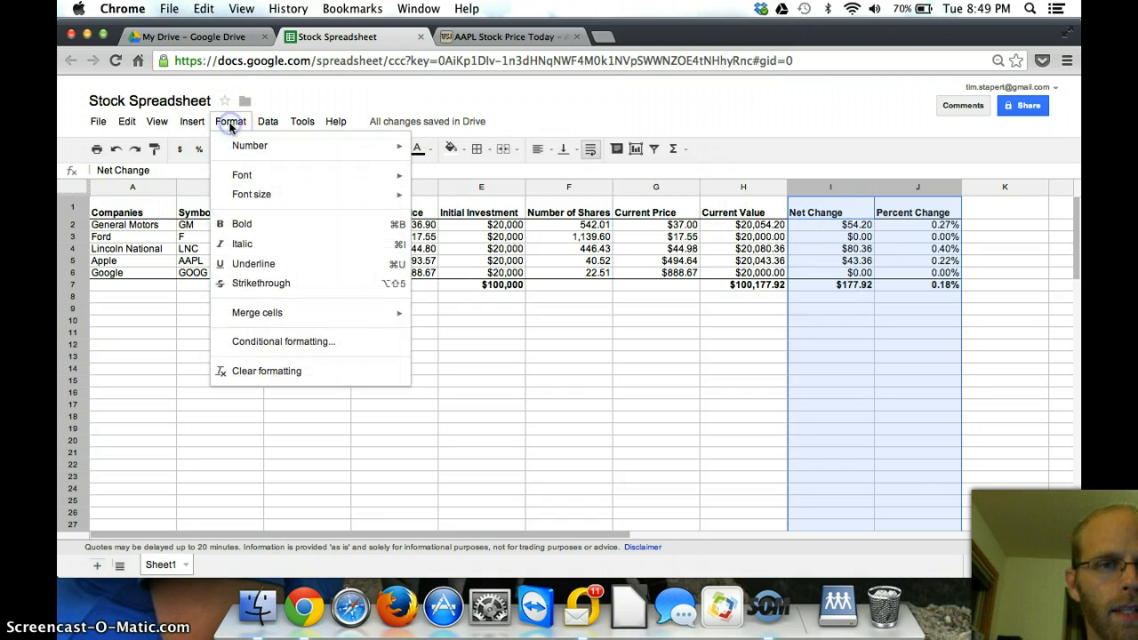
click(300, 343)
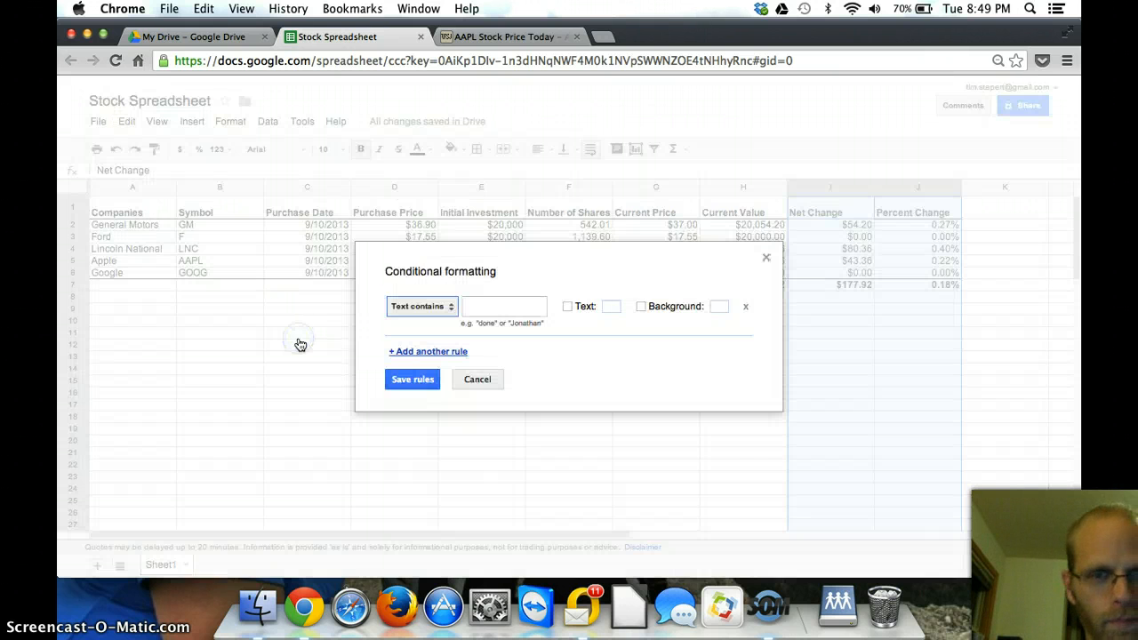
click(426, 306)
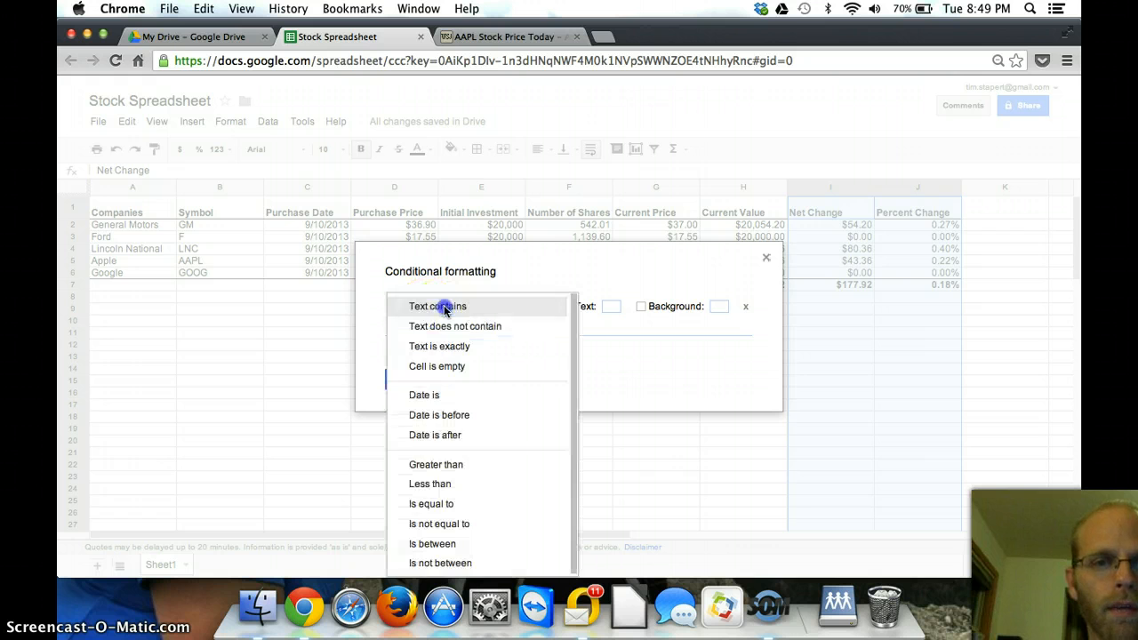
click(432, 484)
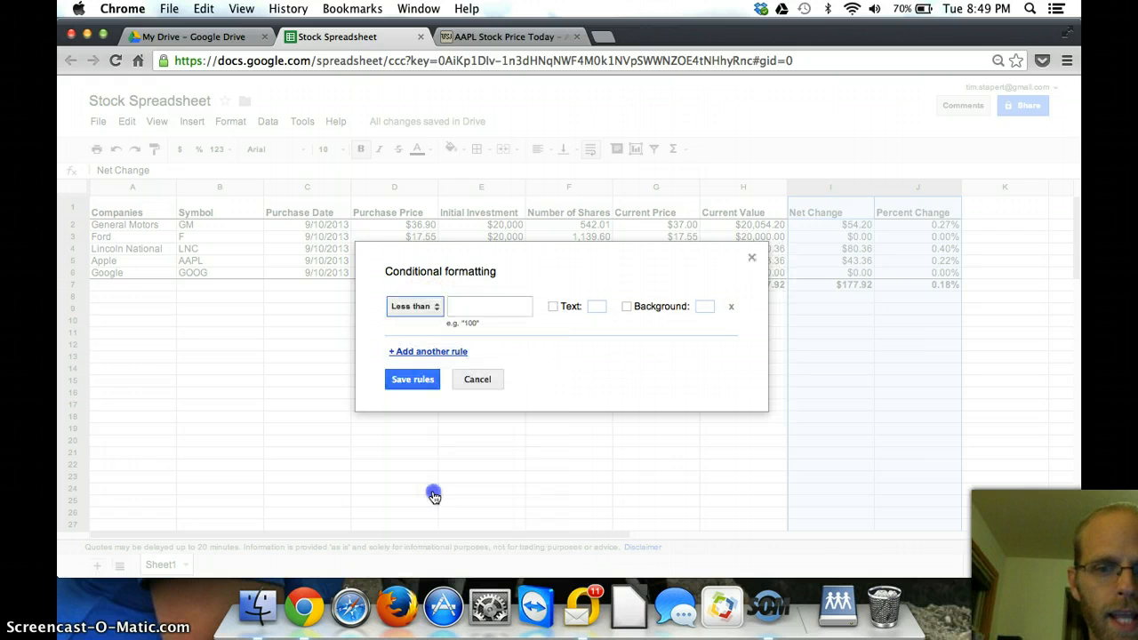
click(497, 309)
text(0)
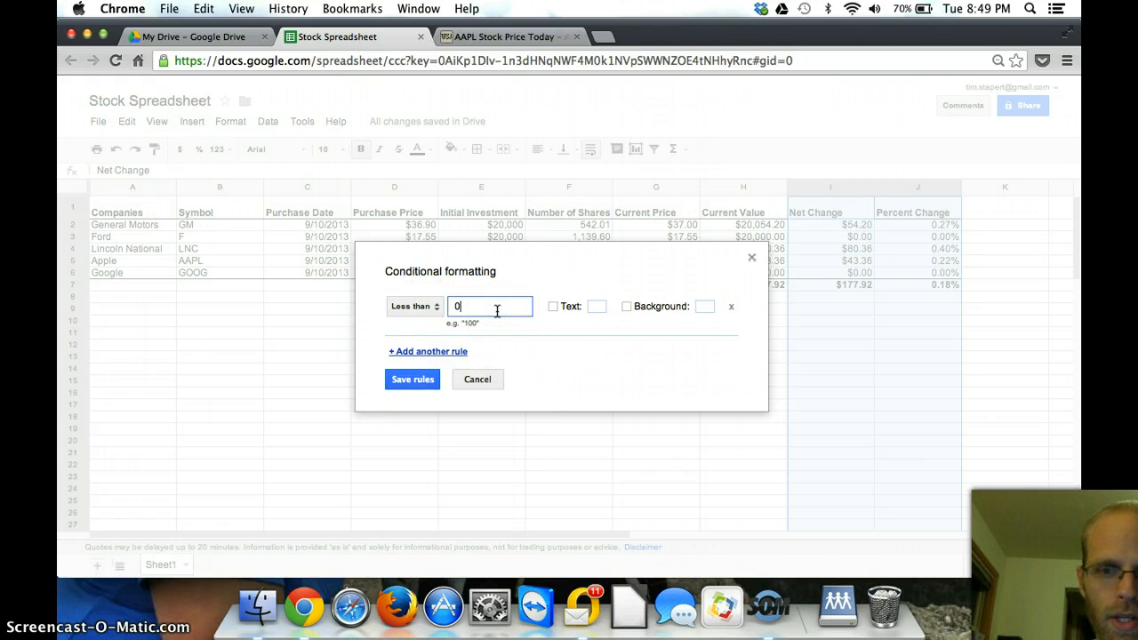
Step: Give the less-than-0 rule white text and a red background
click(596, 308)
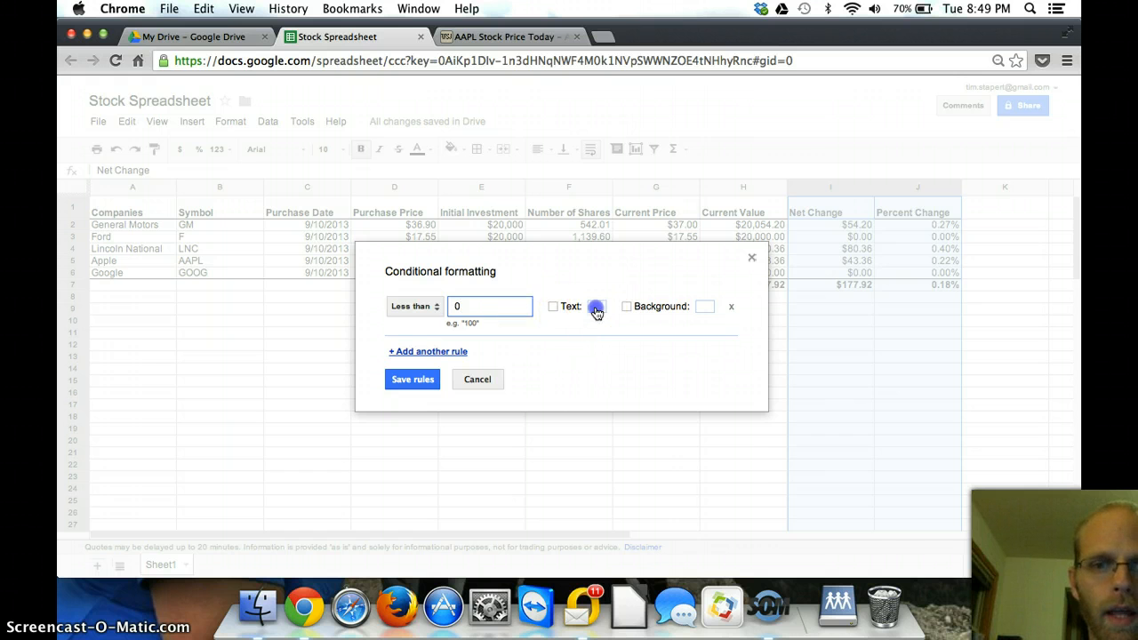
click(704, 306)
click(725, 347)
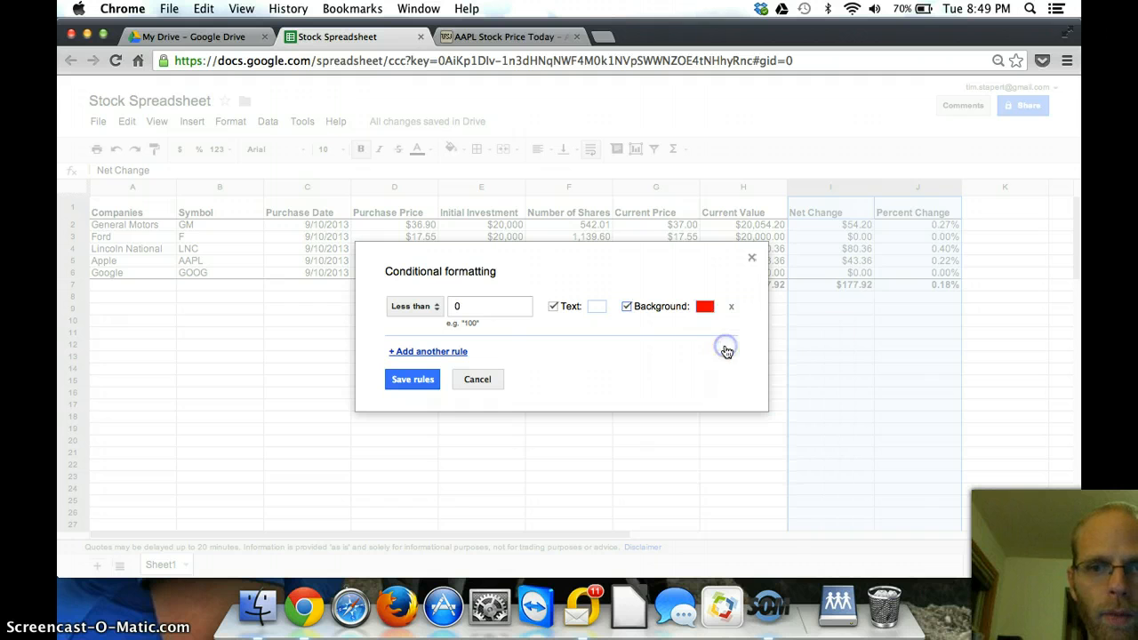
Step: Try red text on a gray background for the less-than-0 rule
click(597, 309)
click(617, 348)
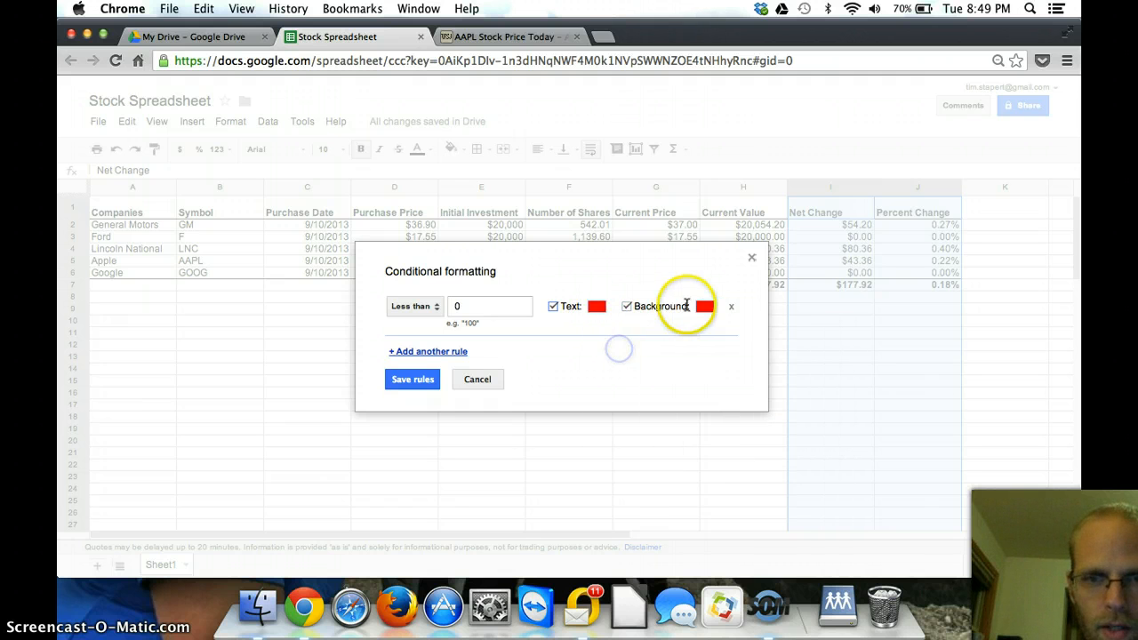
click(704, 306)
click(754, 330)
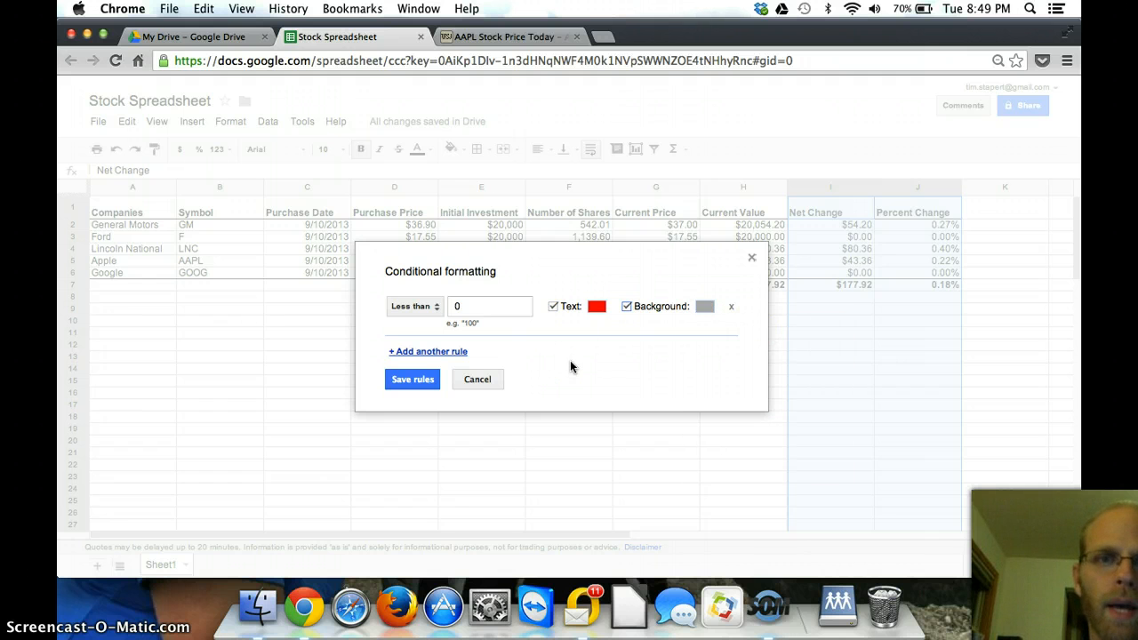
Step: Switch the rule back to white text on a red background and save the conditional formatting rules
click(597, 306)
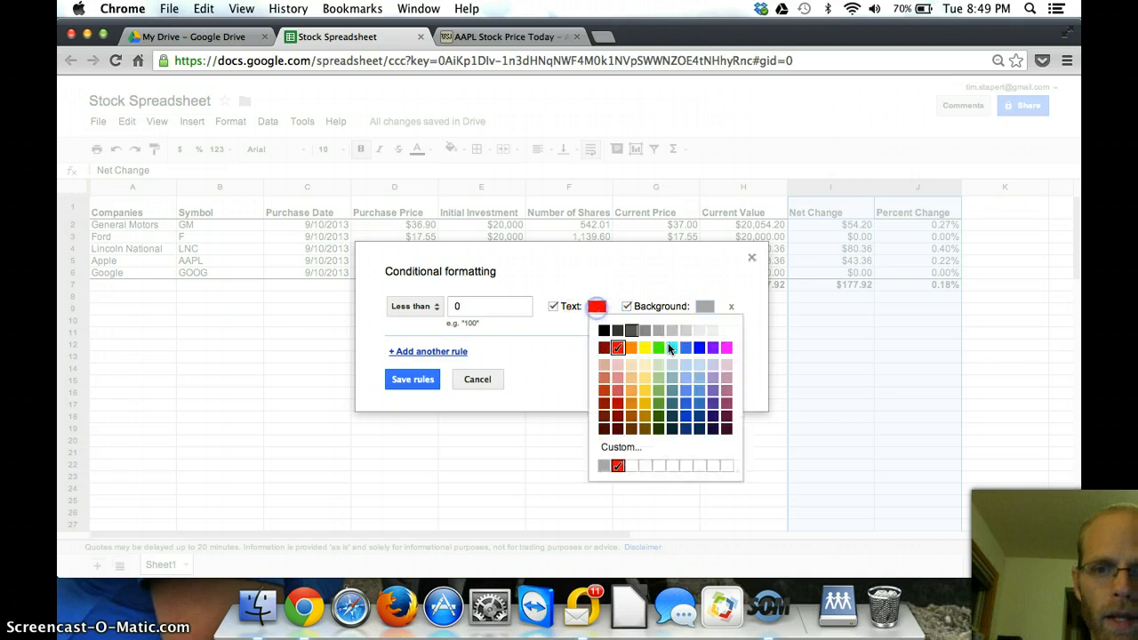
click(725, 330)
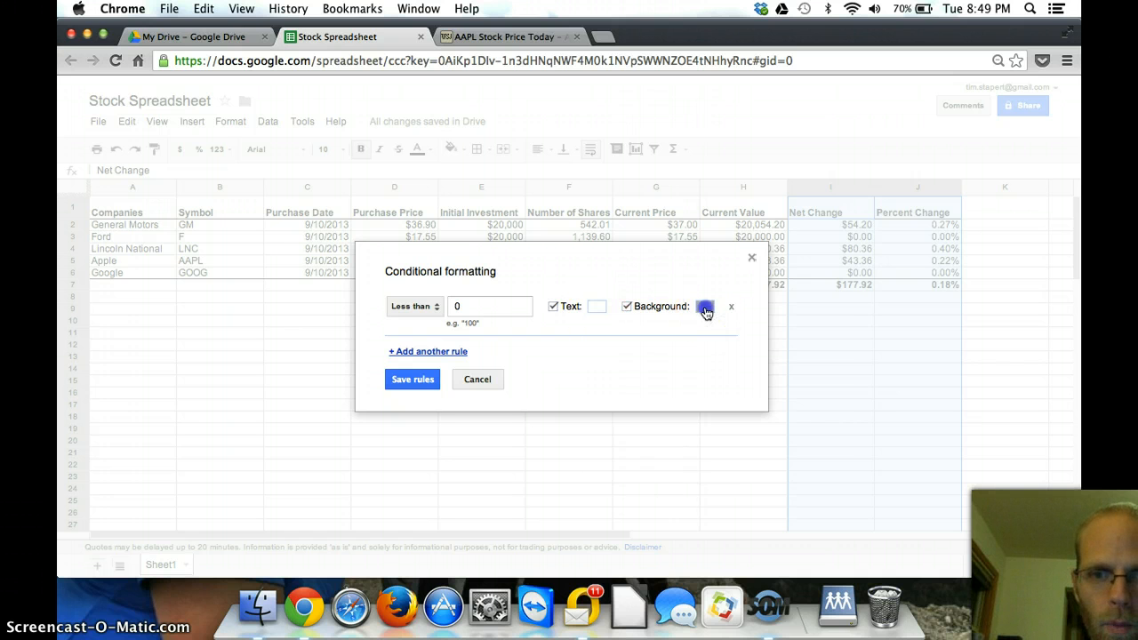
click(704, 307)
click(725, 347)
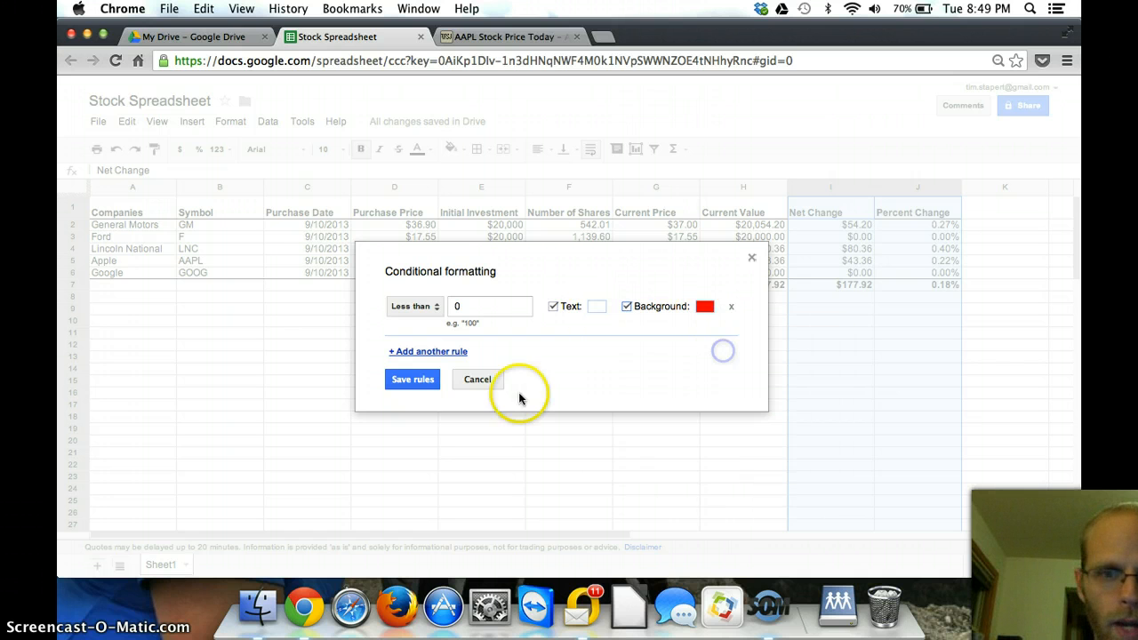
click(413, 380)
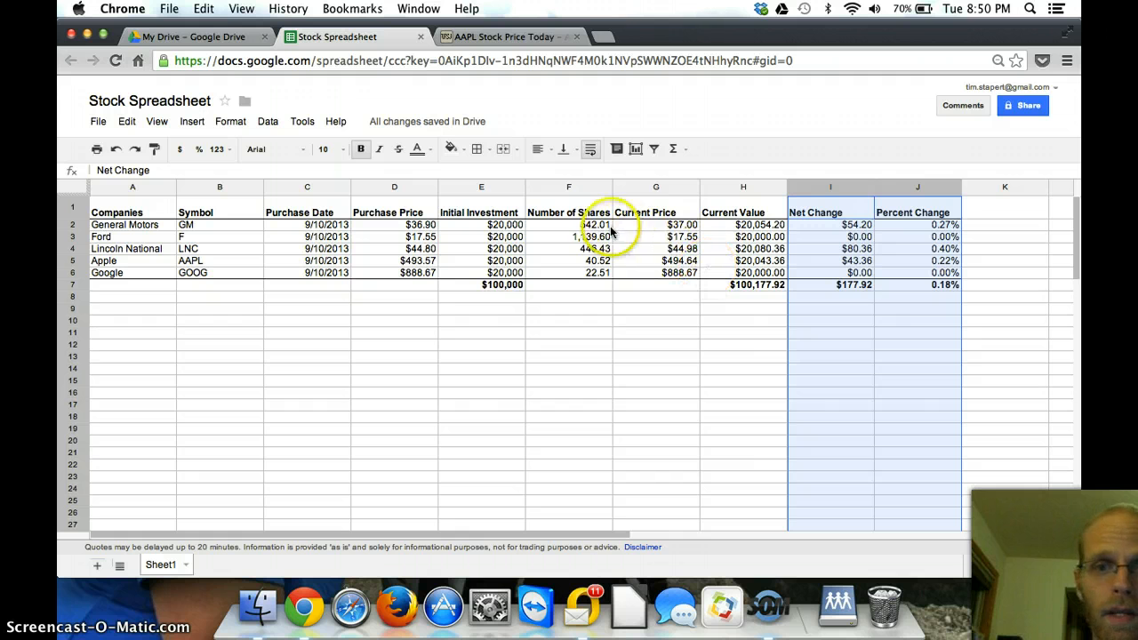
Step: Test the conditional formatting by replacing the General Motors current price in G2 with 28
click(665, 227)
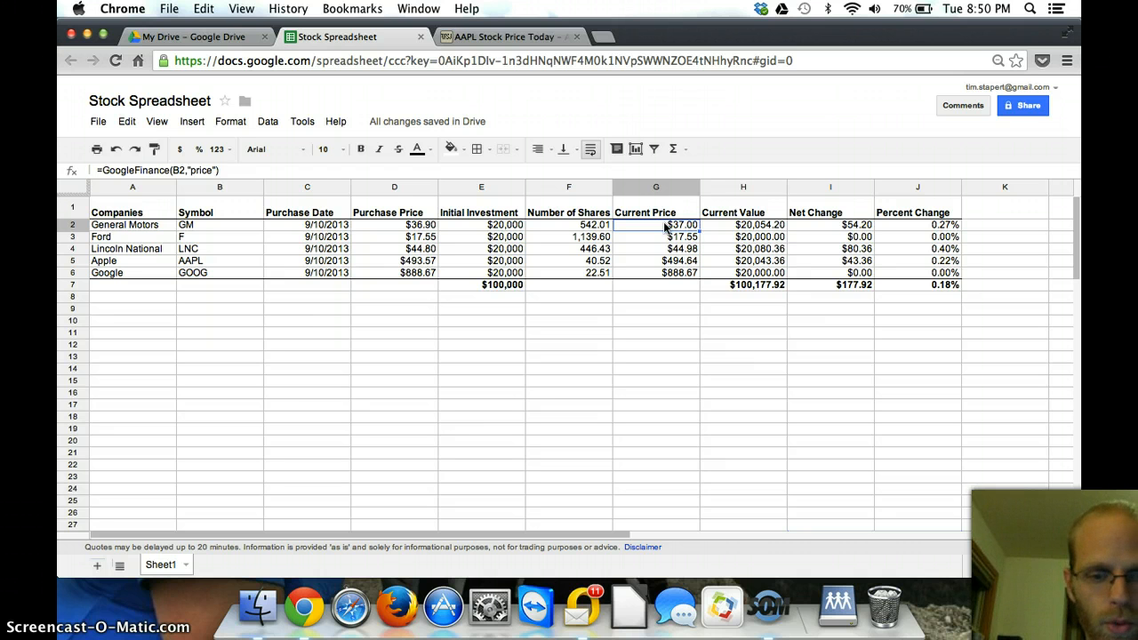
text(28)
key(Return)
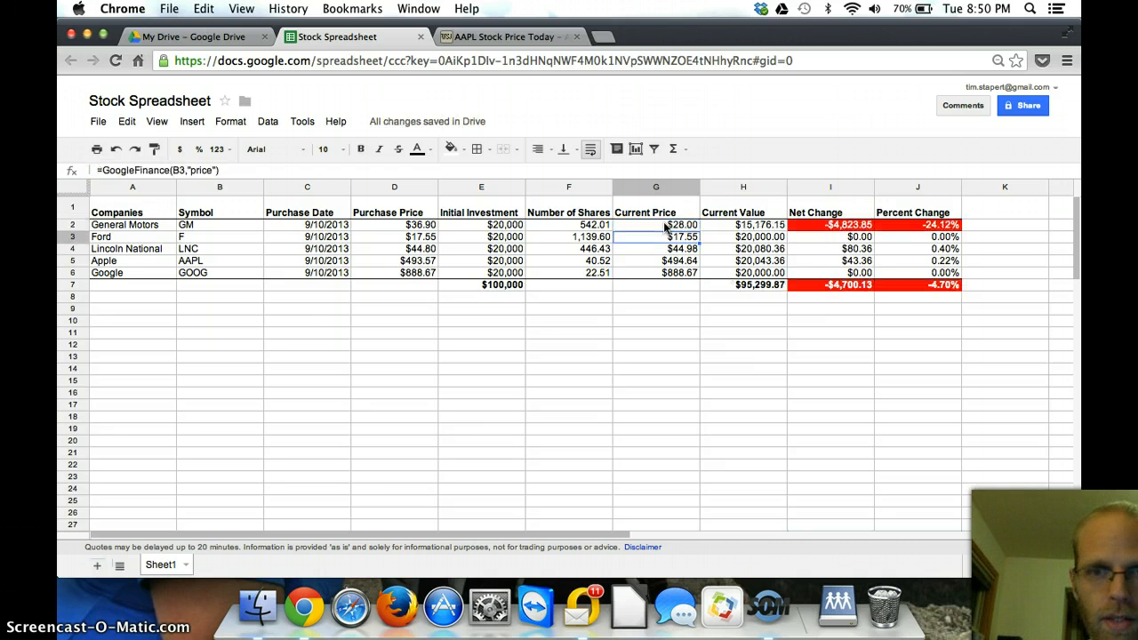